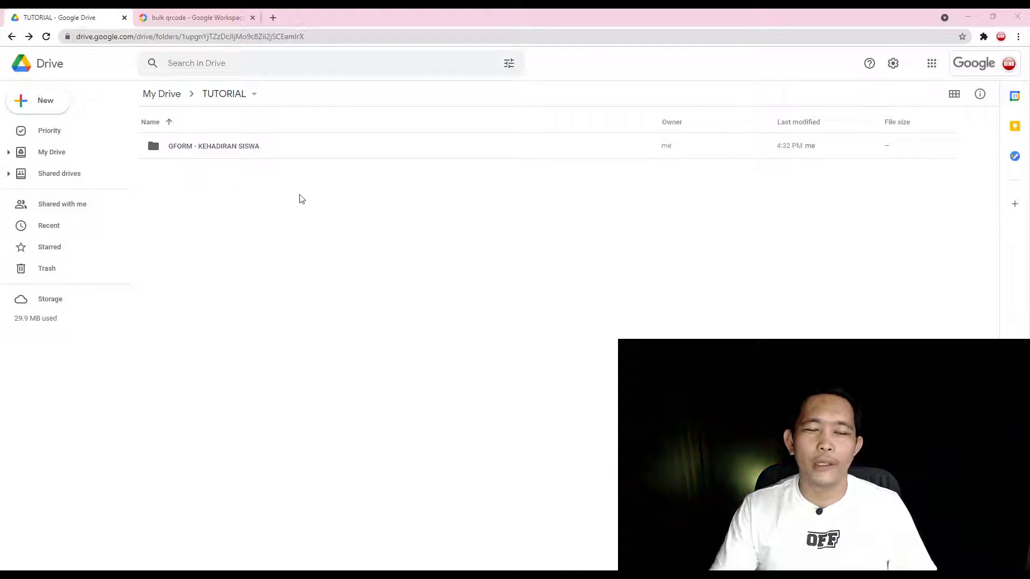
# - Open the GFORM - KEHADIRAN SISWA folder and open the KEHADIRAN SISWA form inside it
pyautogui.moveTo(299, 198); pyautogui.dragTo(144, 137)
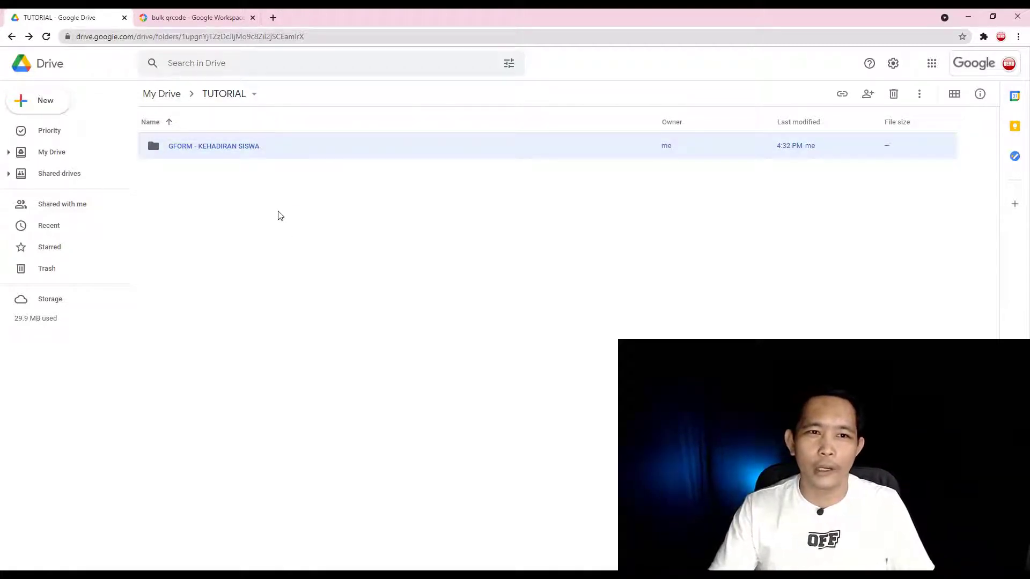
pyautogui.doubleClick(212, 153)
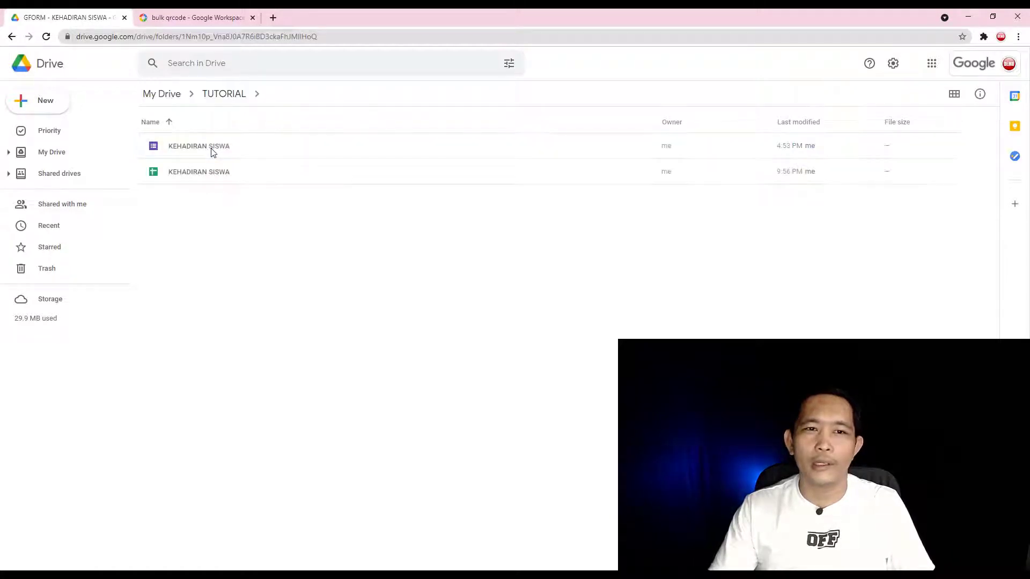
pyautogui.click(198, 151)
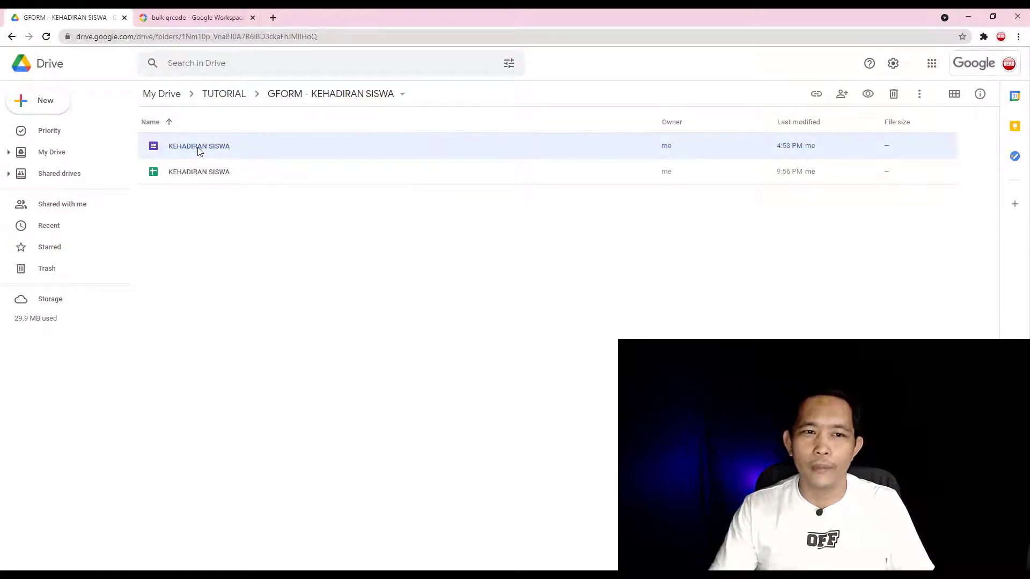
pyautogui.click(205, 176)
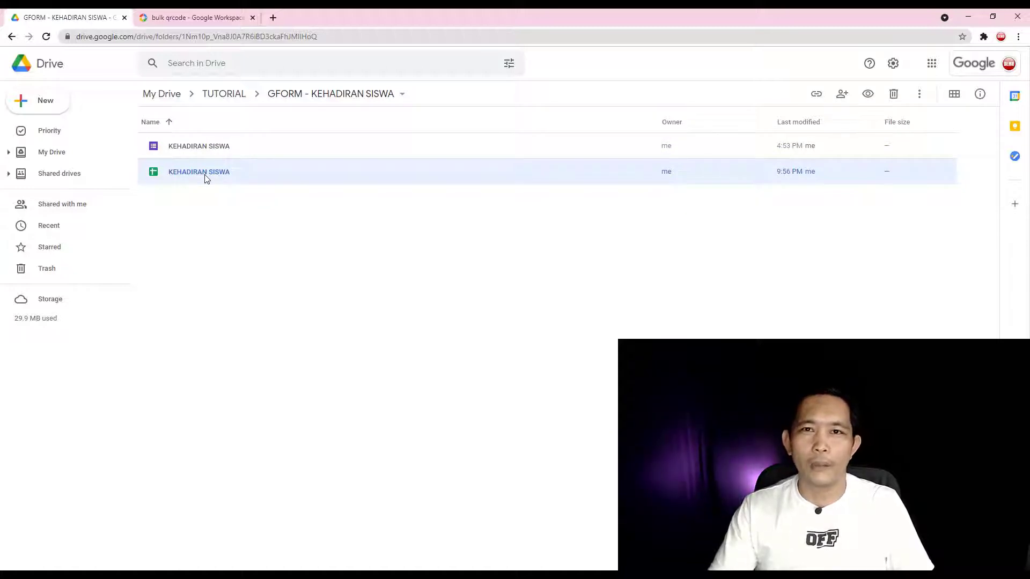
pyautogui.click(197, 151)
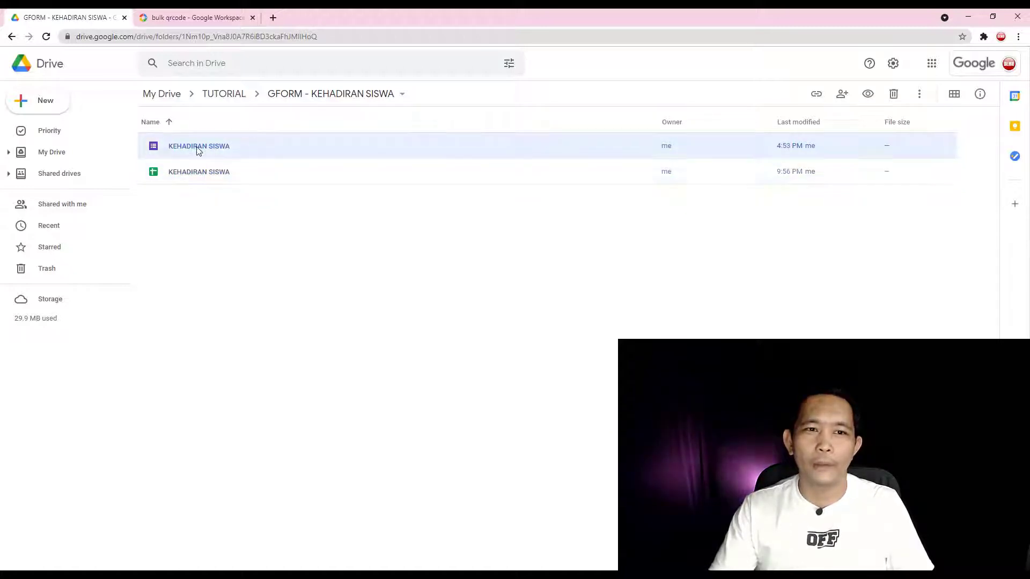
pyautogui.doubleClick(198, 152)
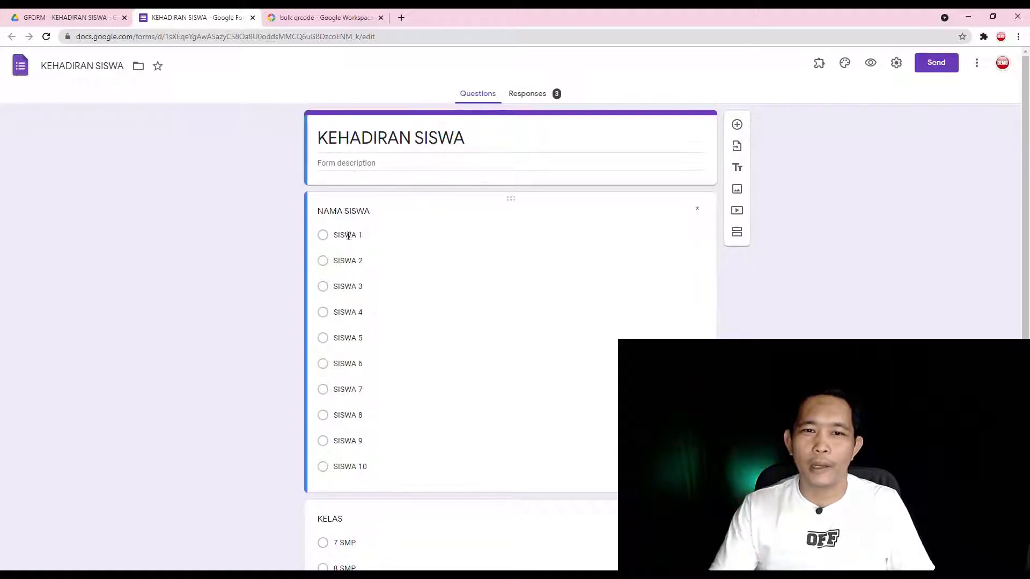
# - Review the form's NAMA SISWA, KELAS and KETERANGAN questions and its general settings
pyautogui.click(490, 287)
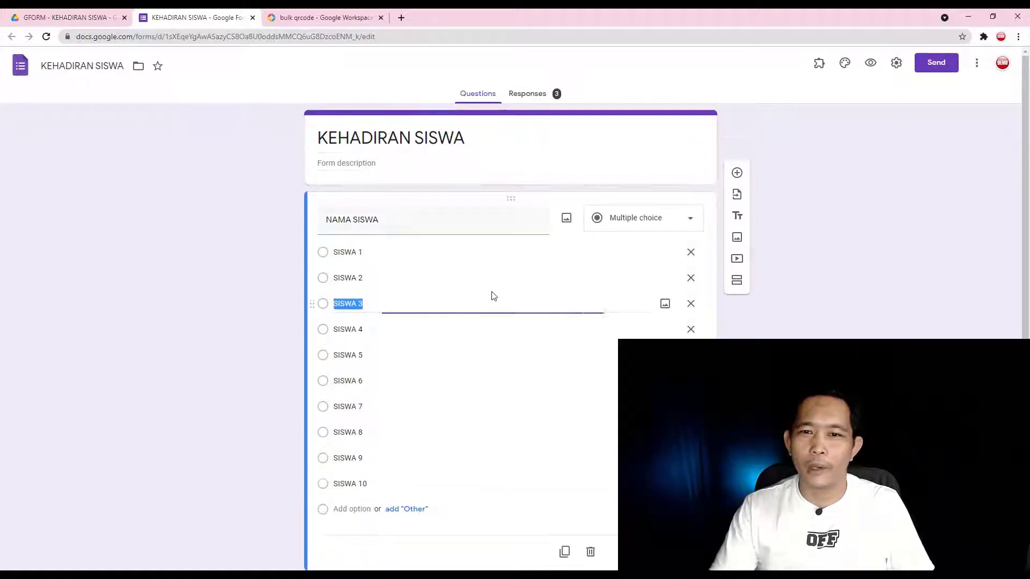
pyautogui.scroll(-6, 579, 252)
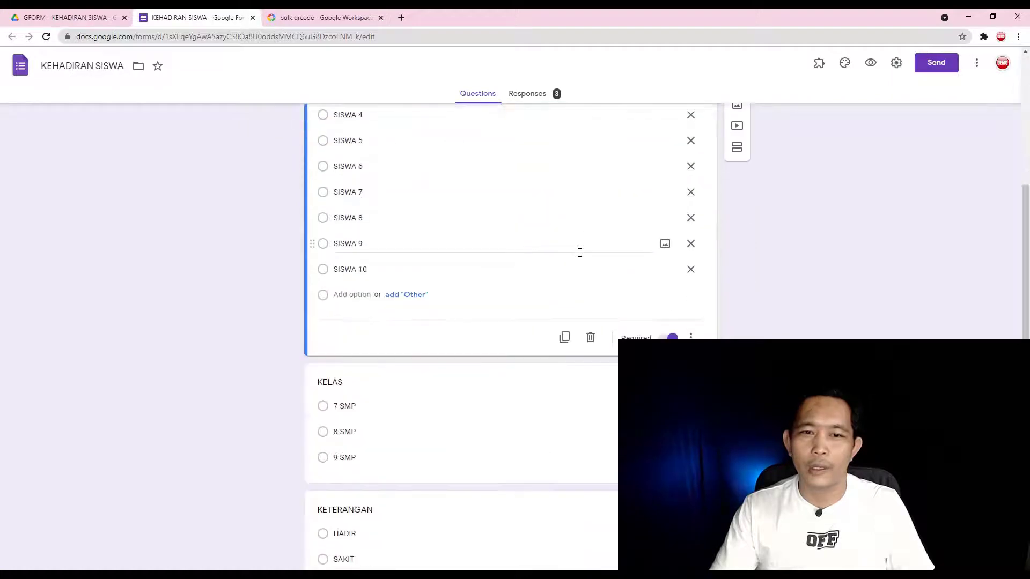
pyautogui.click(480, 312)
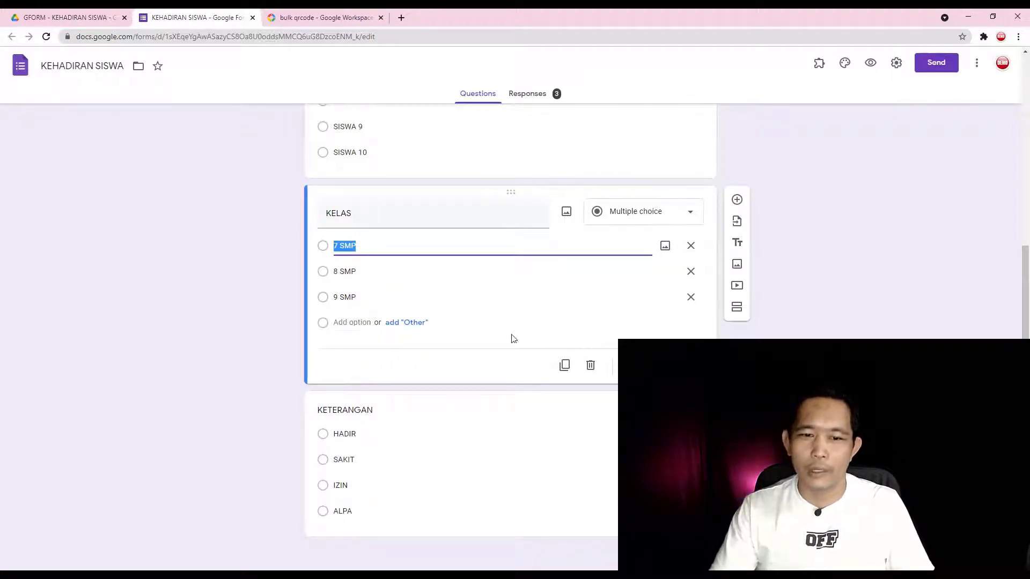
pyautogui.click(496, 439)
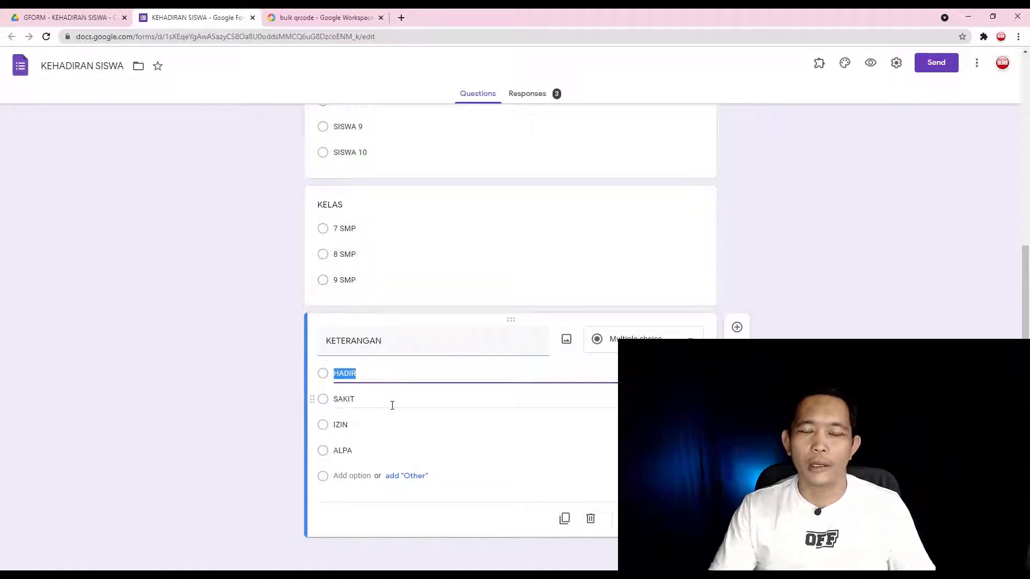
pyautogui.scroll(6, 480, 381)
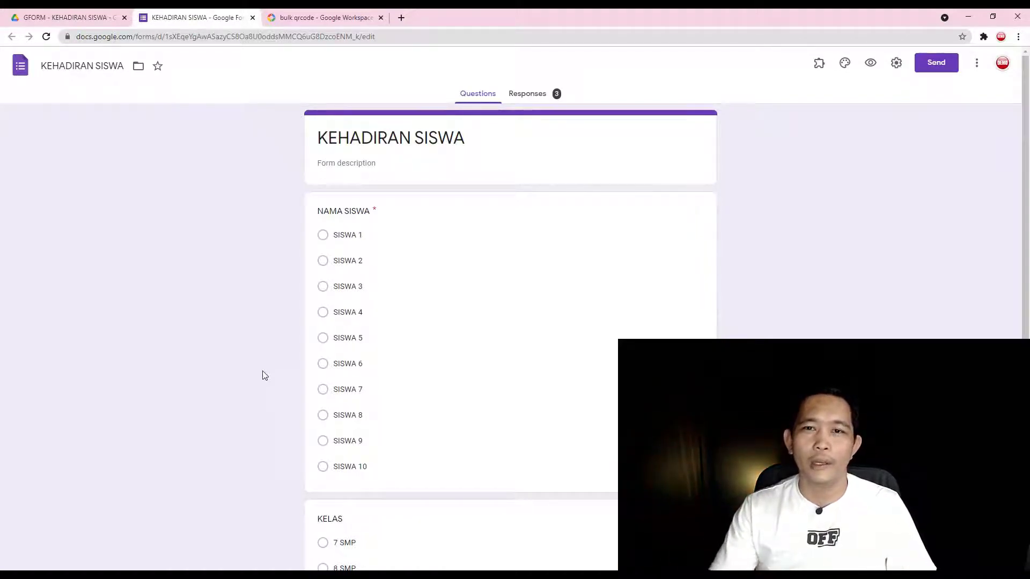
pyautogui.click(895, 62)
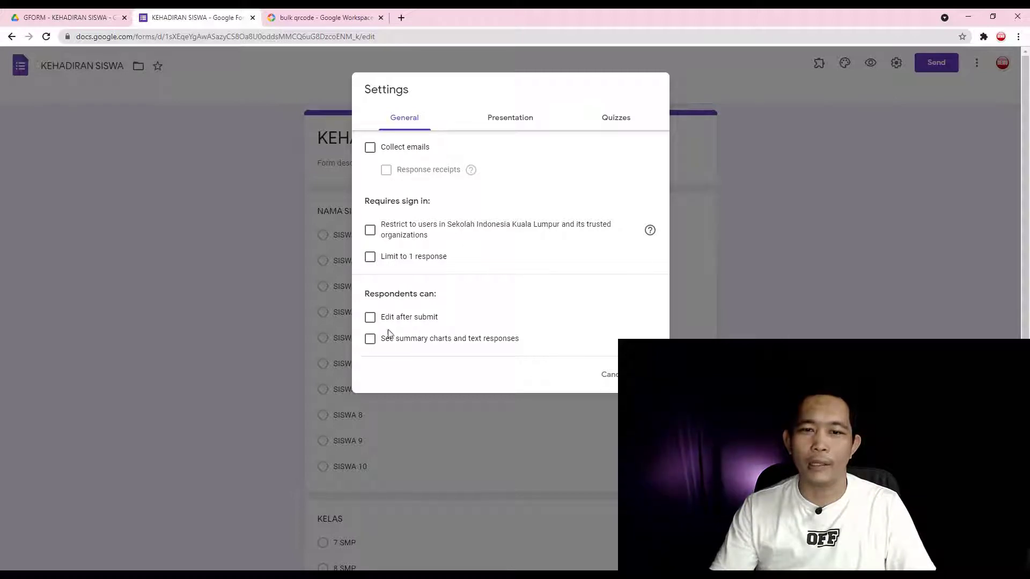
pyautogui.click(623, 375)
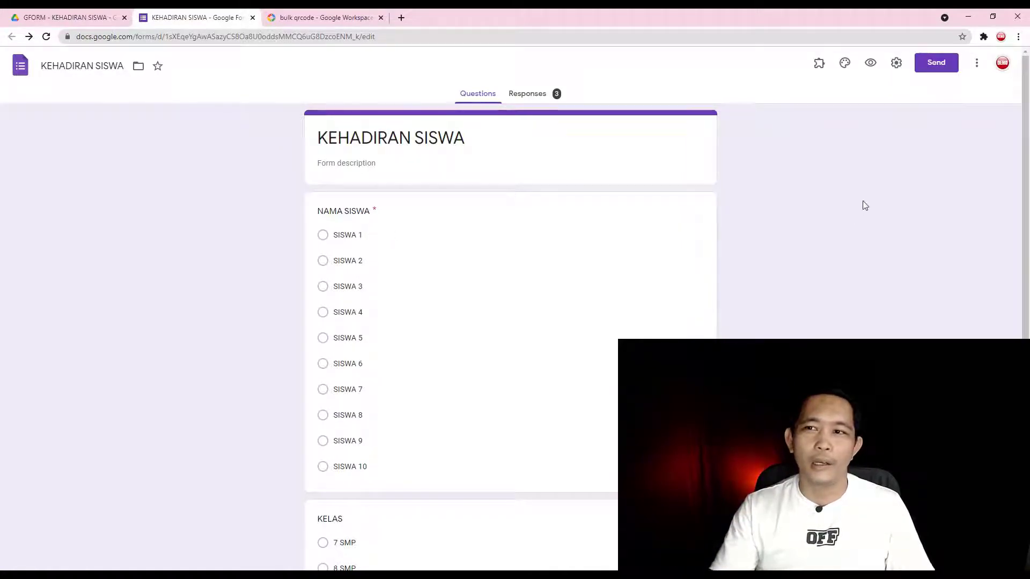
# - Generate and copy a pre-filled form link with SISWA 1, 7 SMP and HADIR as the answers
pyautogui.click(977, 65)
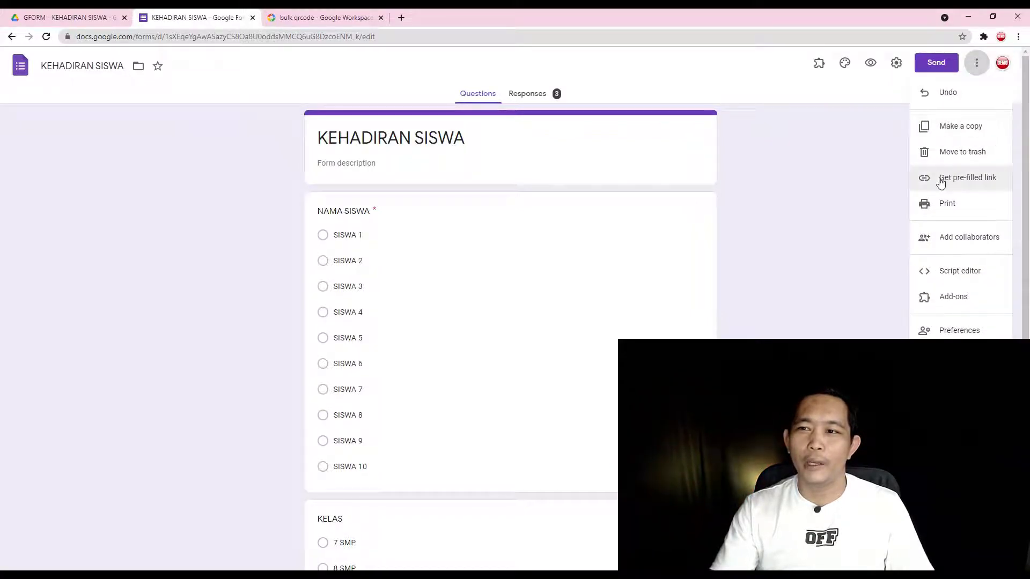
pyautogui.click(976, 184)
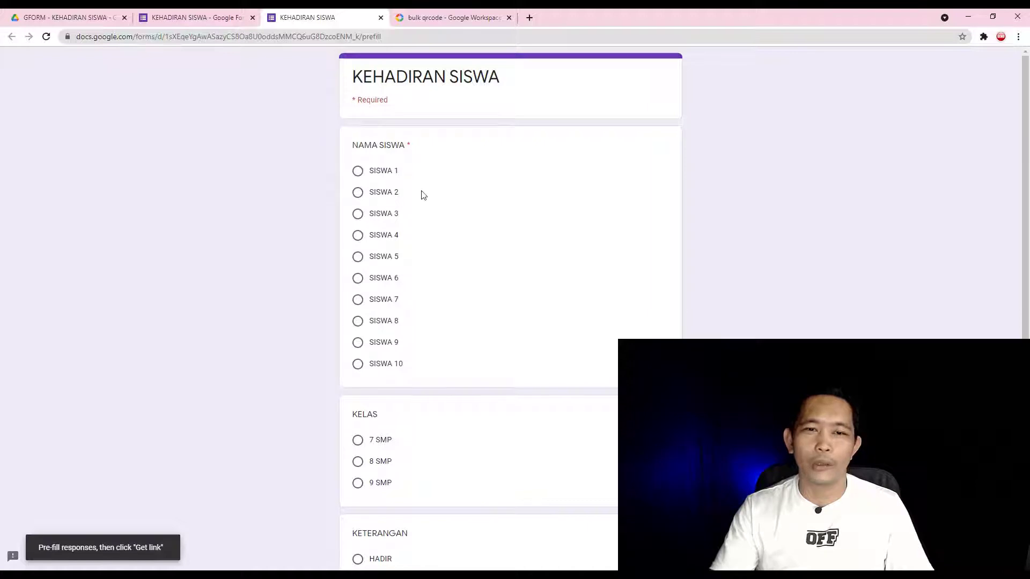
pyautogui.click(358, 172)
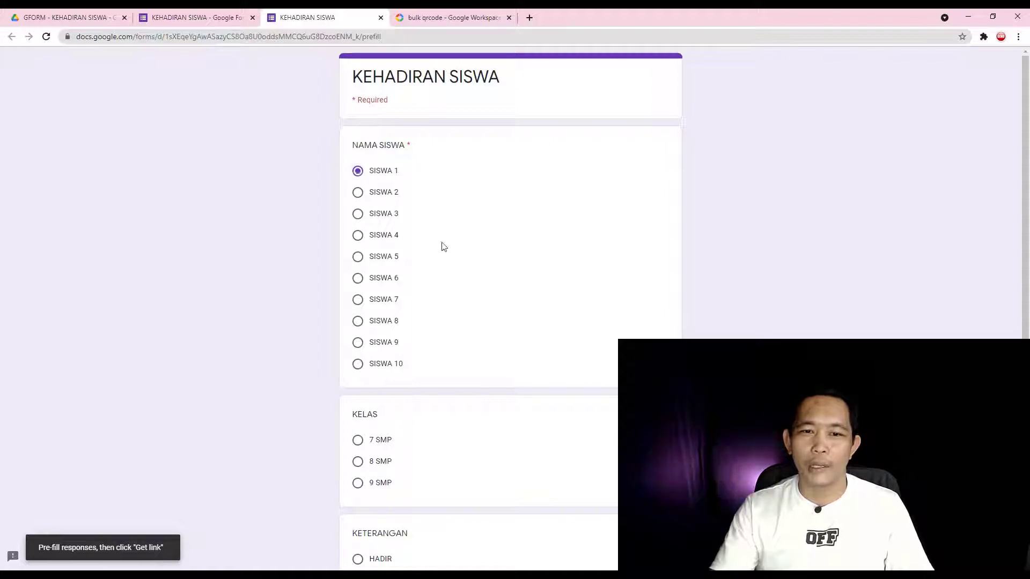
pyautogui.scroll(-3, 442, 246)
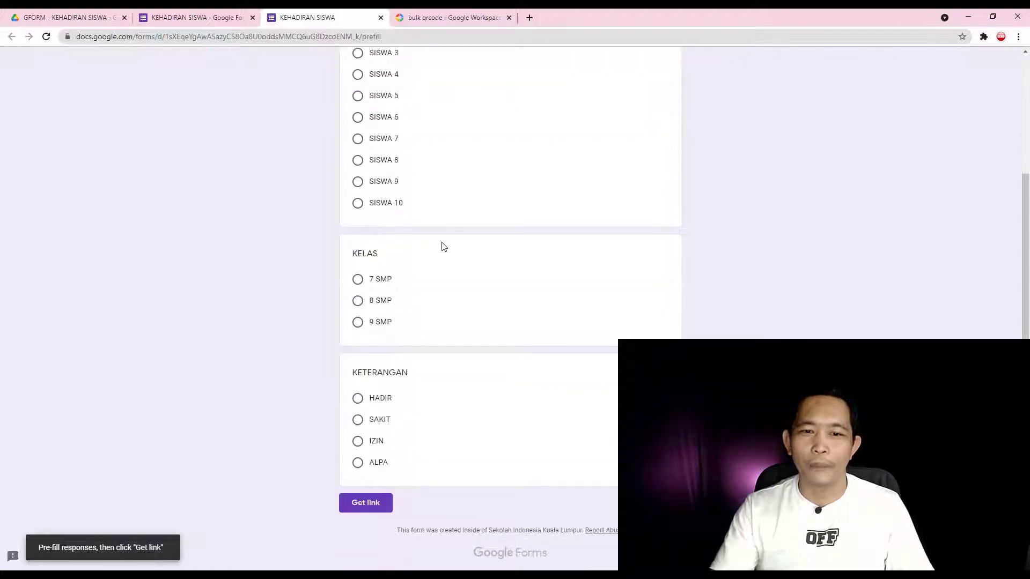
pyautogui.click(362, 284)
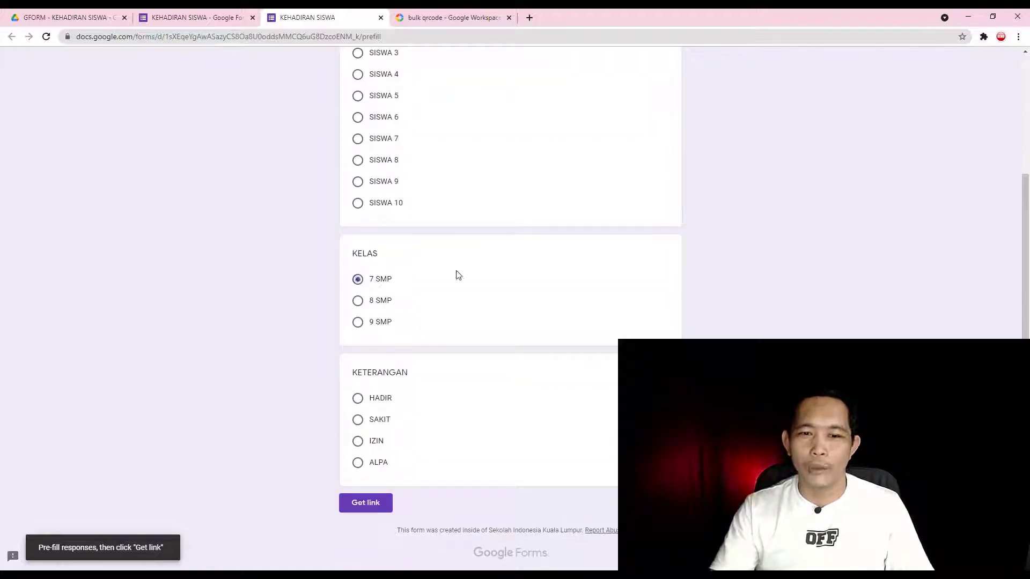
pyautogui.click(358, 396)
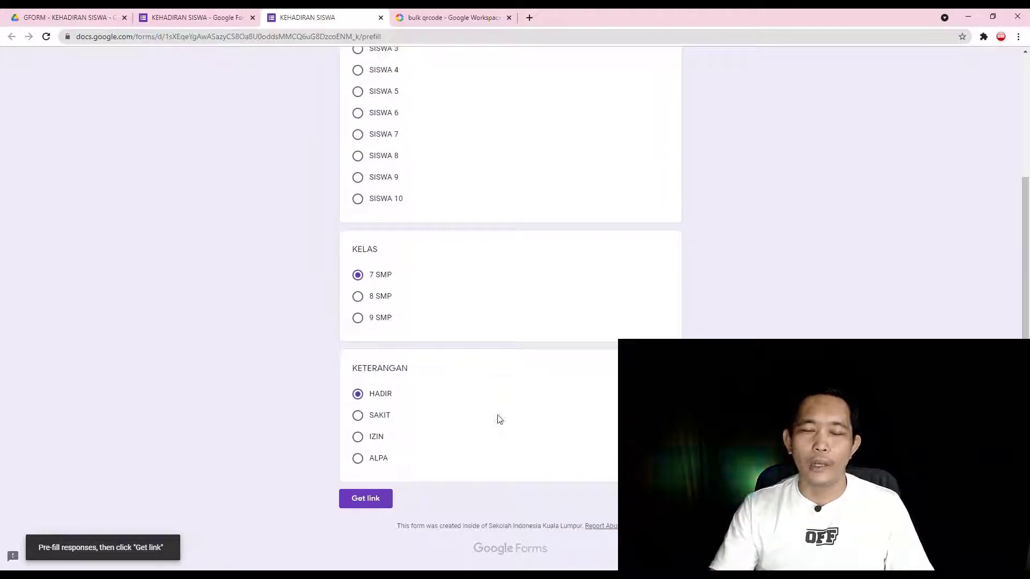
pyautogui.click(376, 503)
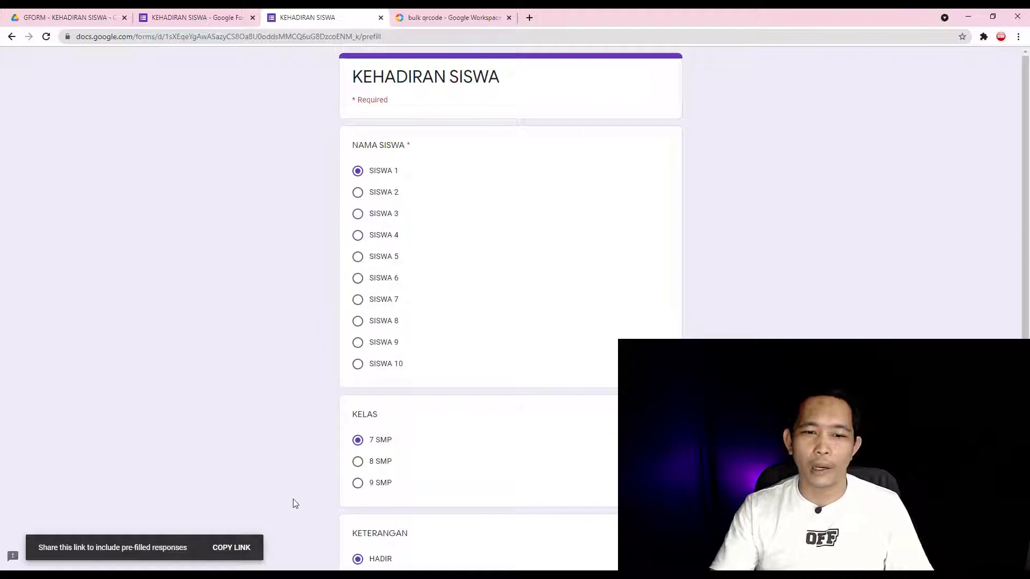
pyautogui.click(232, 549)
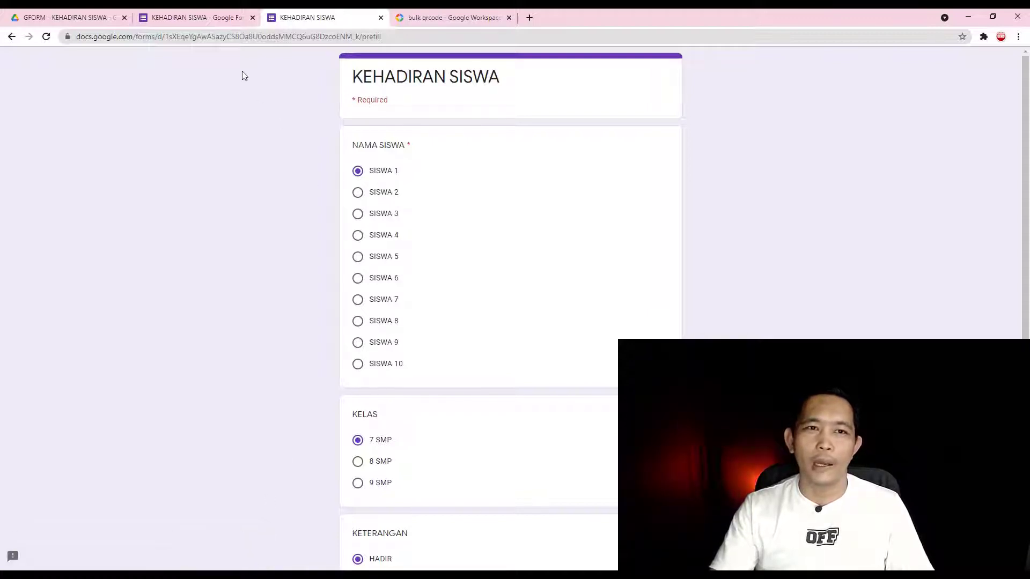
# - Delete all existing responses from the KEHADIRAN SISWA form
pyautogui.click(211, 16)
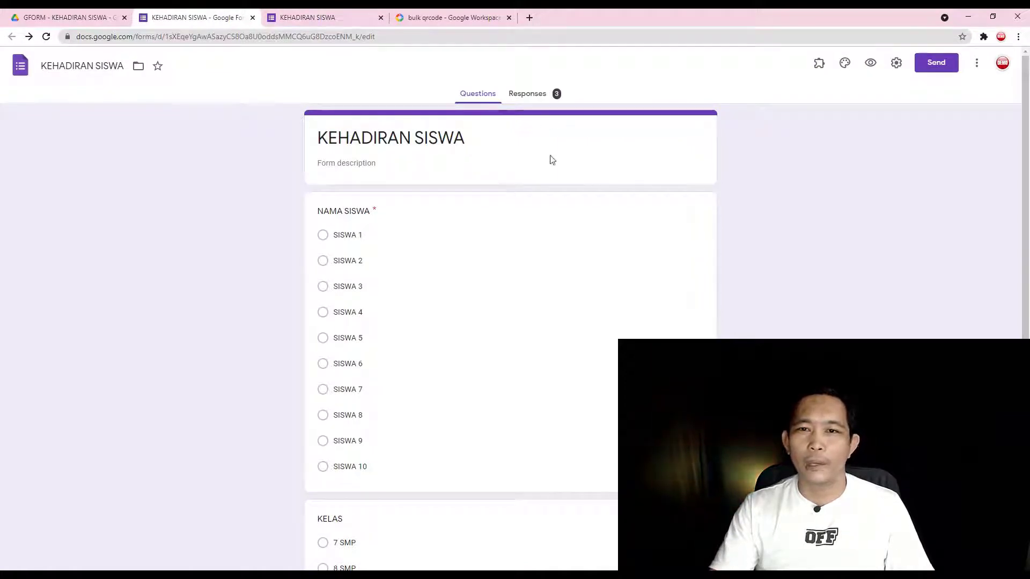
pyautogui.click(538, 94)
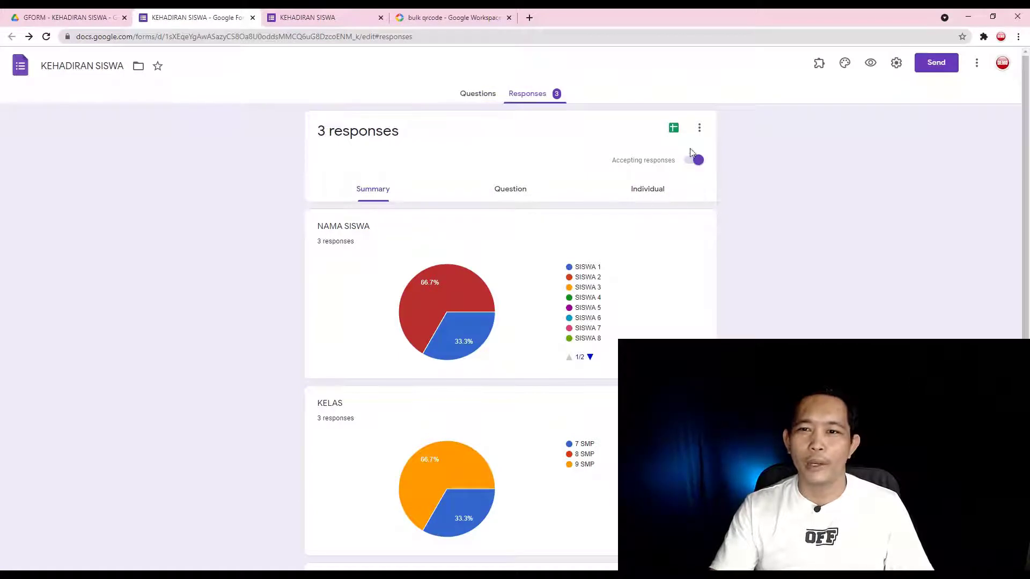
pyautogui.click(699, 128)
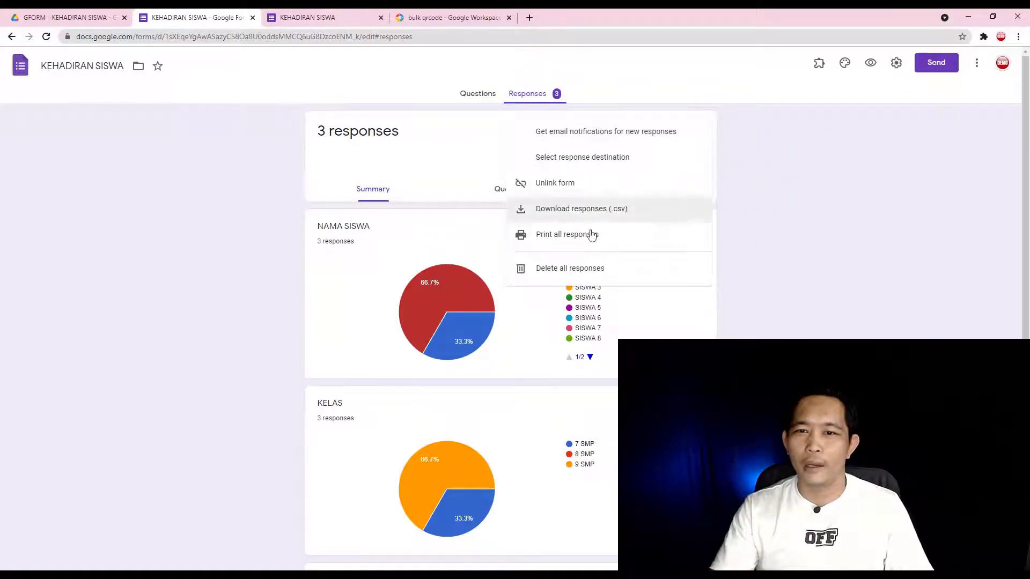
pyautogui.click(606, 268)
pyautogui.click(585, 340)
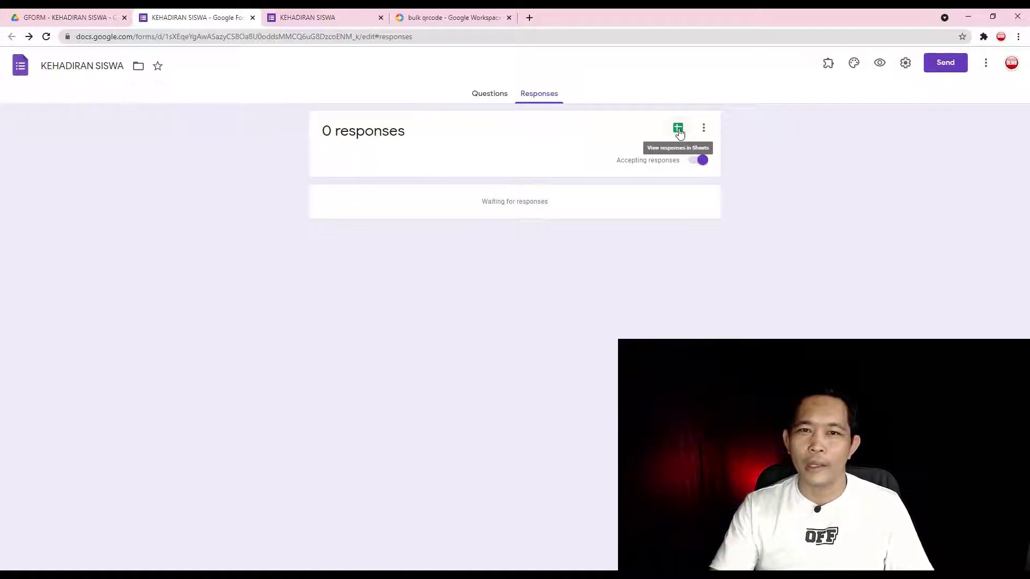
# - Open the form's linked response spreadsheet and delete the old response rows 2 to 4
pyautogui.click(679, 129)
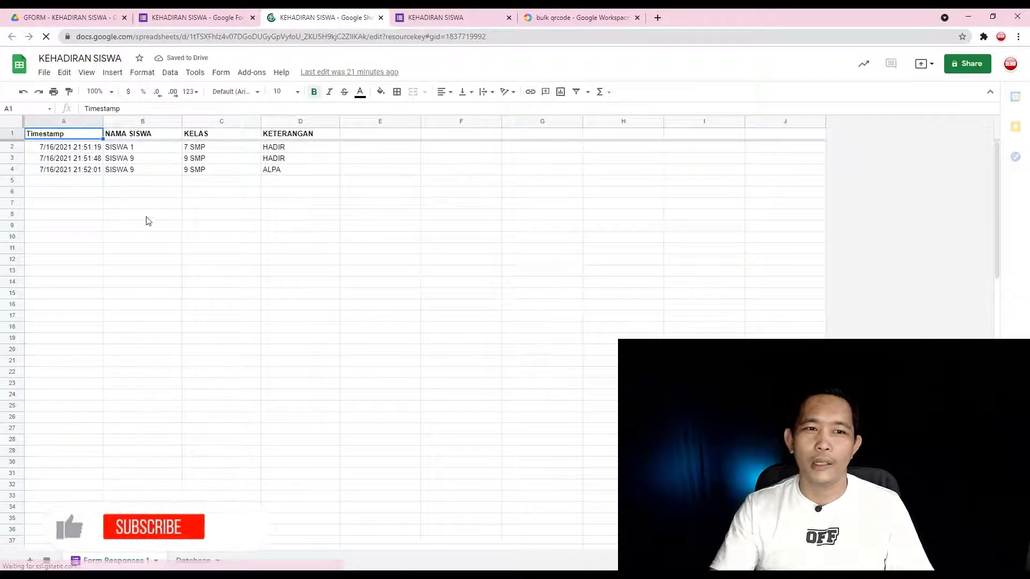
pyautogui.moveTo(12, 146); pyautogui.dragTo(12, 169)
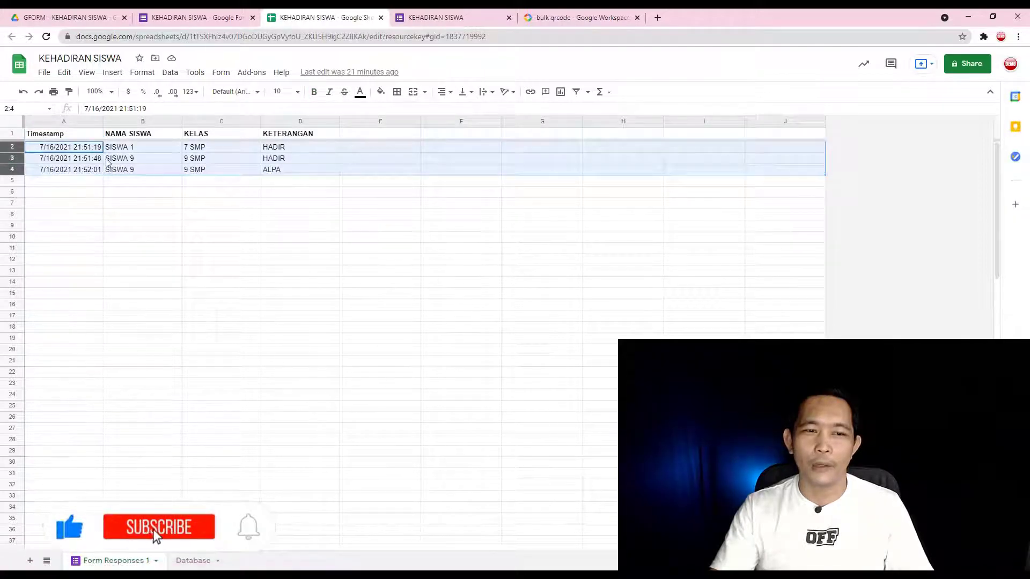
pyautogui.rightClick(107, 163)
pyautogui.click(155, 283)
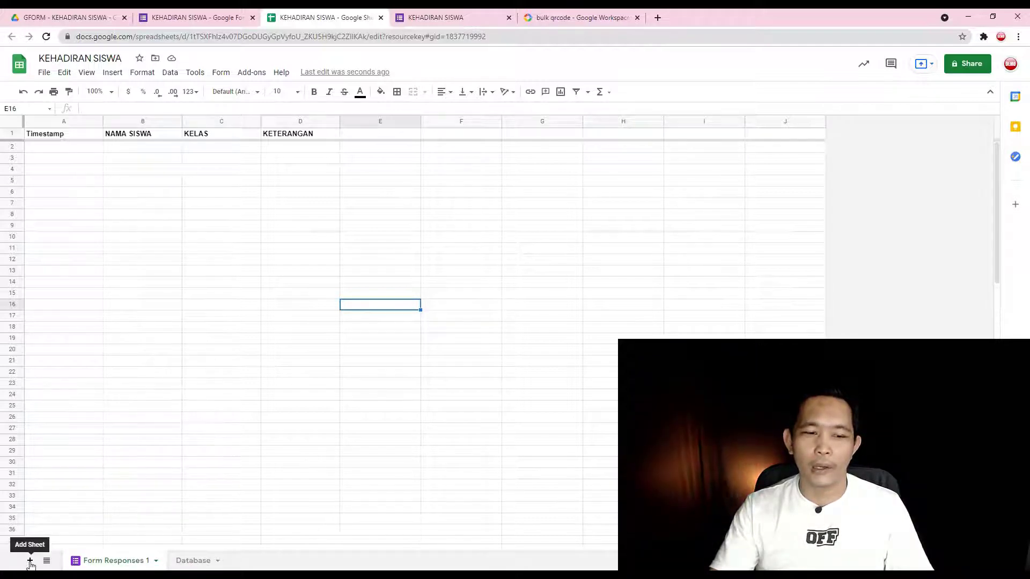
# - Examine the Database sheet's NO, NAMA, KELAS, KETERANGAN and LINK table and compare it with the form's questions
pyautogui.click(192, 560)
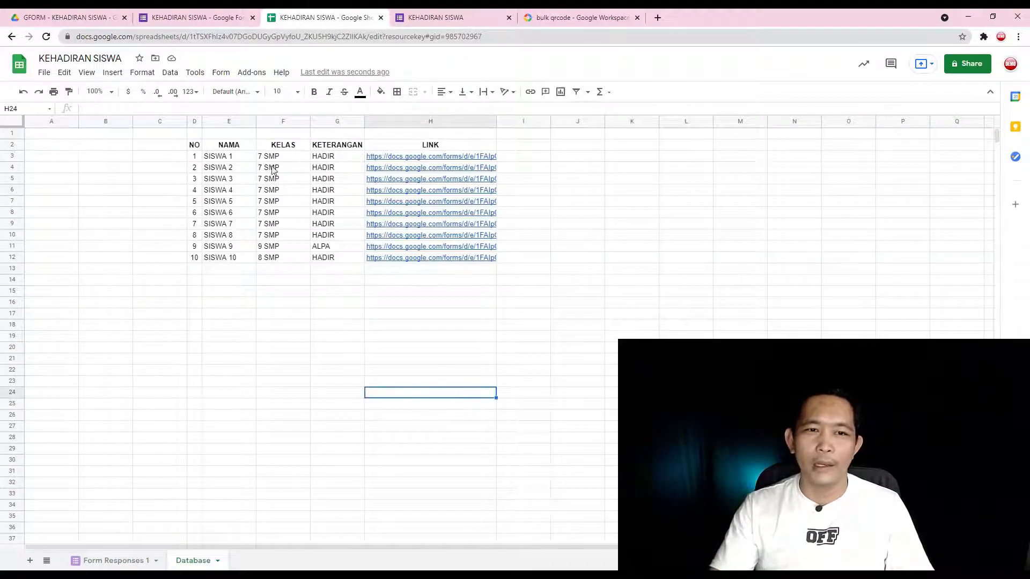
pyautogui.moveTo(194, 145); pyautogui.dragTo(338, 190)
pyautogui.moveTo(423, 228); pyautogui.dragTo(470, 259)
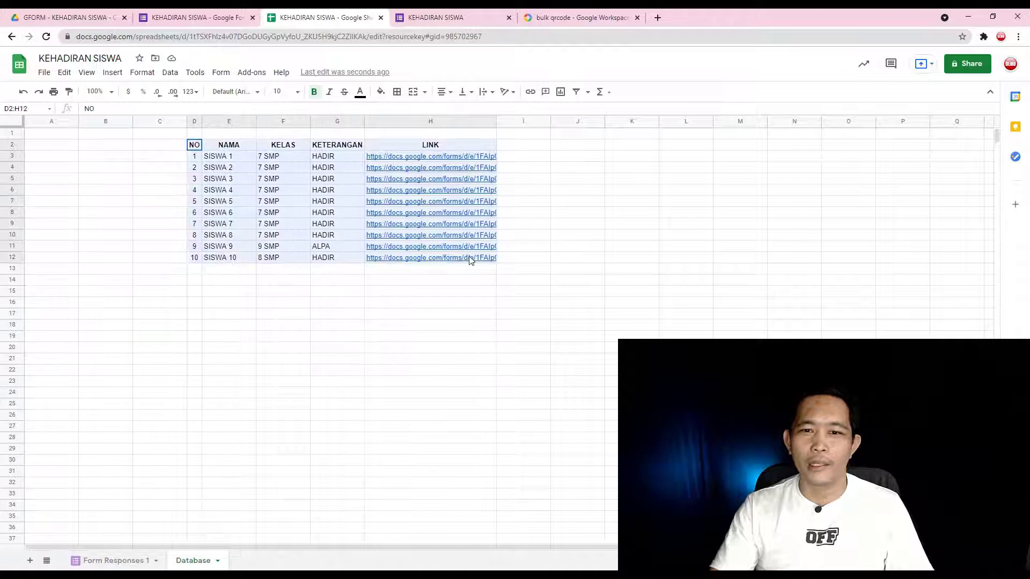
pyautogui.click(201, 13)
pyautogui.click(490, 94)
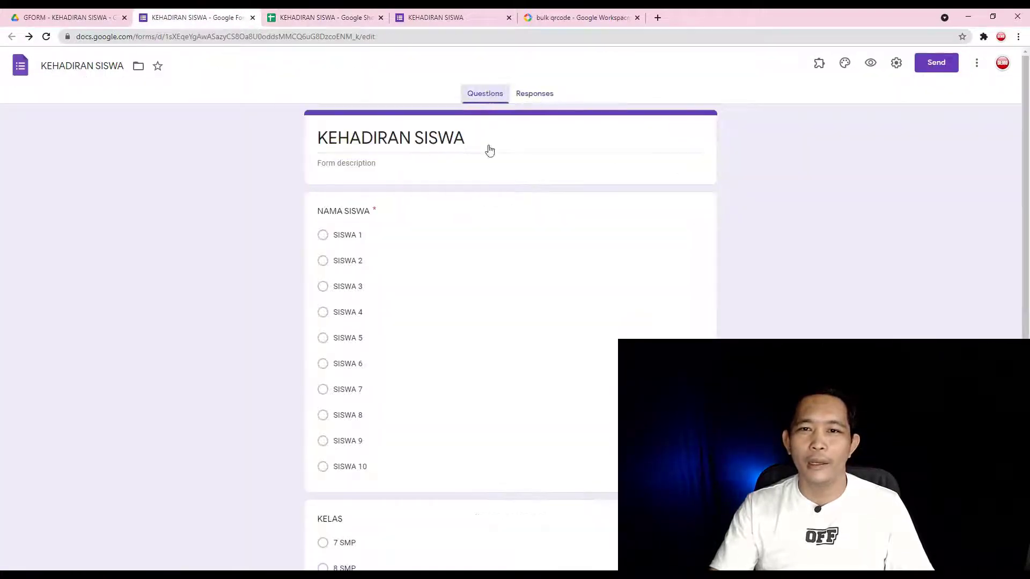
pyautogui.scroll(-4, 455, 332)
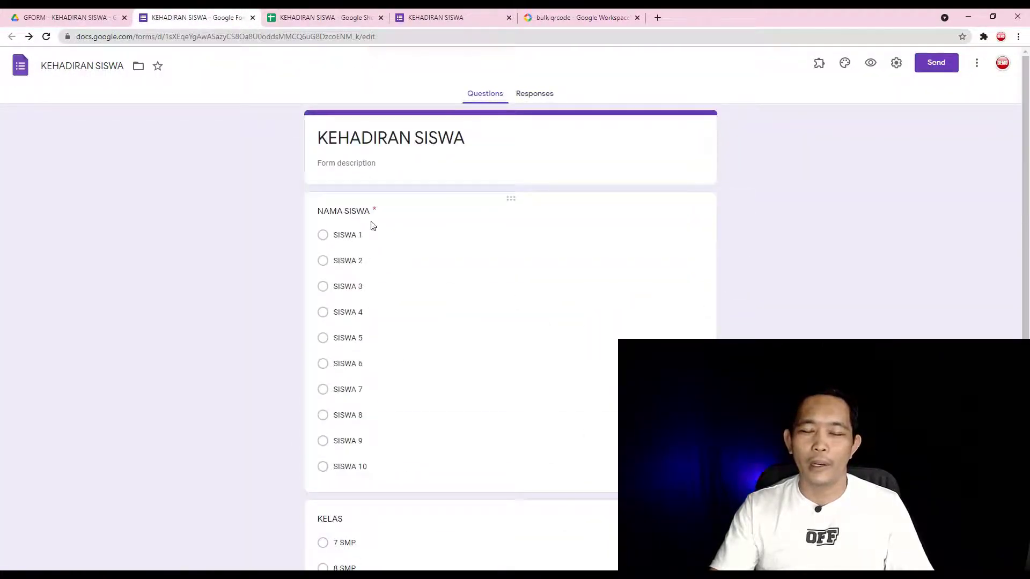
pyautogui.scroll(-6, 450, 253)
pyautogui.scroll(6, 452, 253)
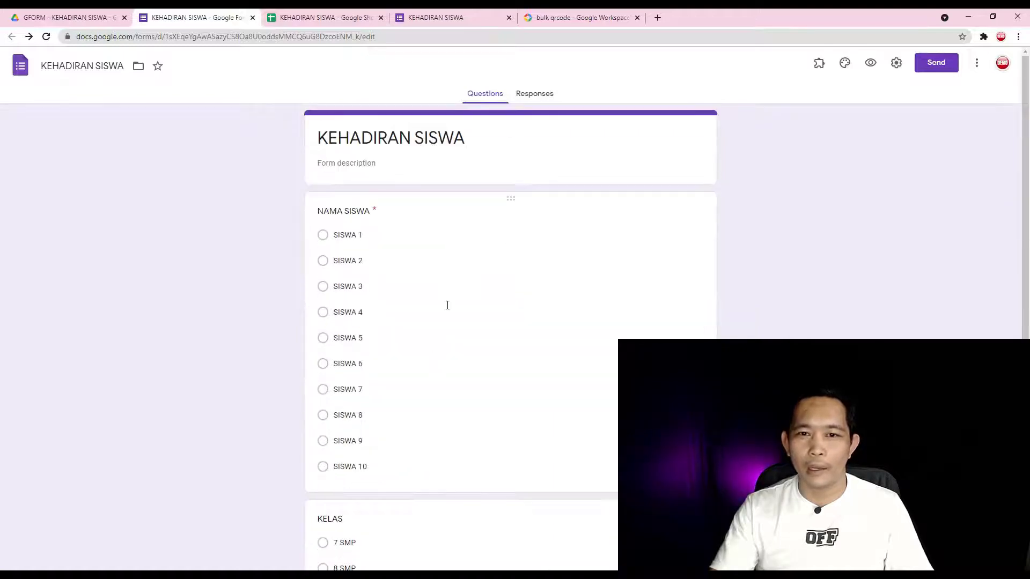
pyautogui.click(325, 16)
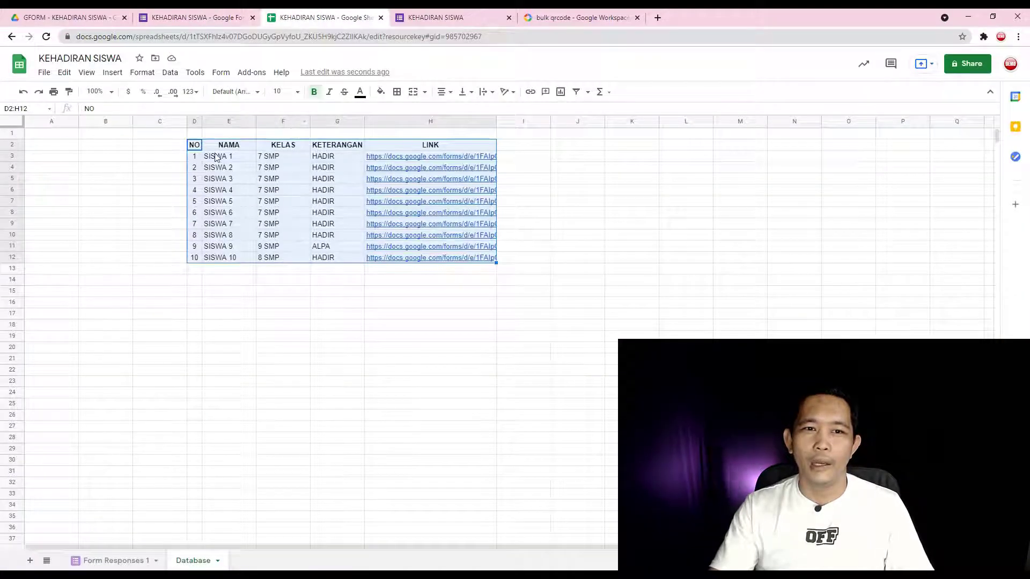
pyautogui.click(345, 305)
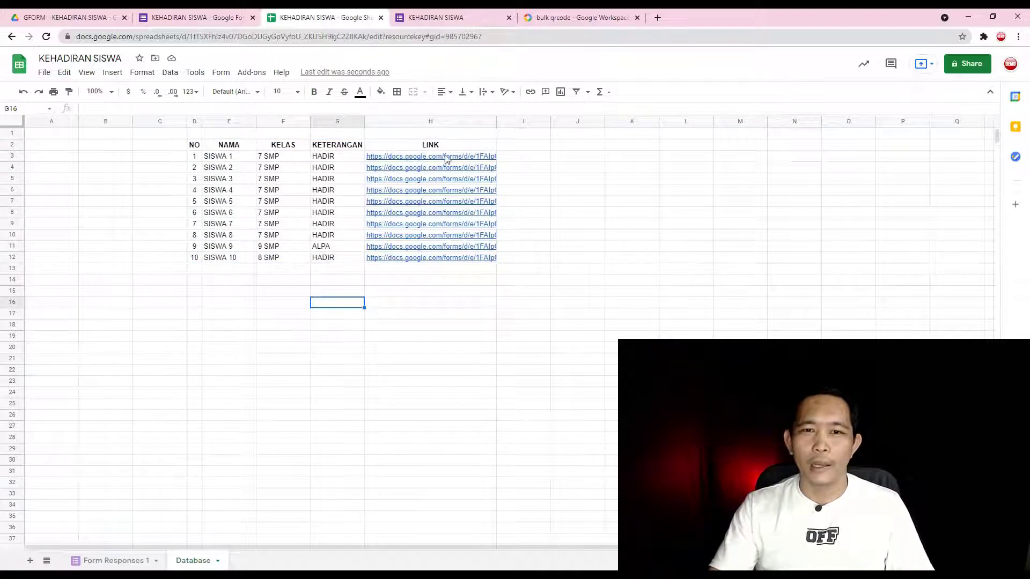
# - Enter a HYPERLINK formula in cell J3 containing the copied pre-filled form link in quotation marks
pyautogui.moveTo(434, 157)
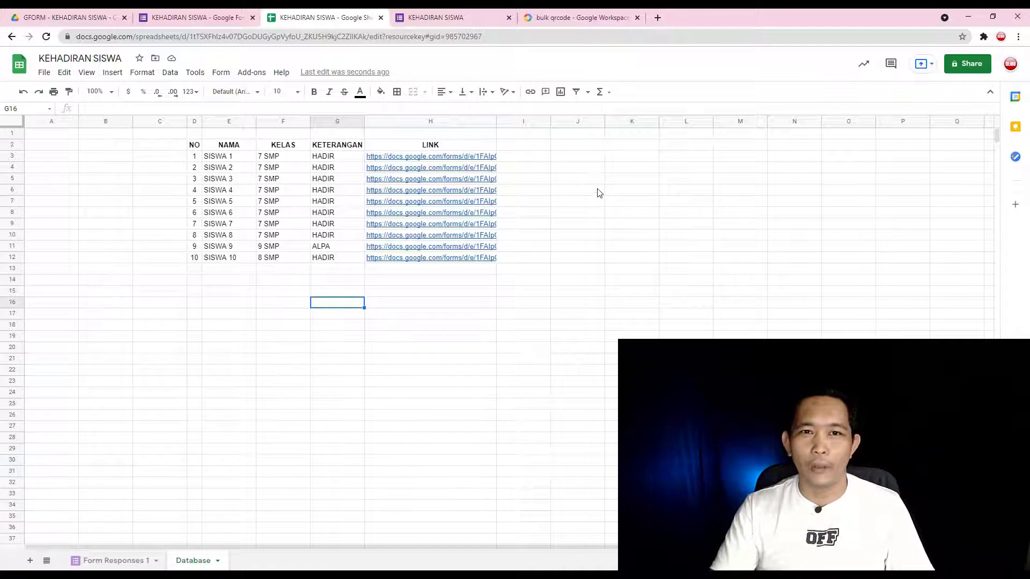
pyautogui.click(562, 160)
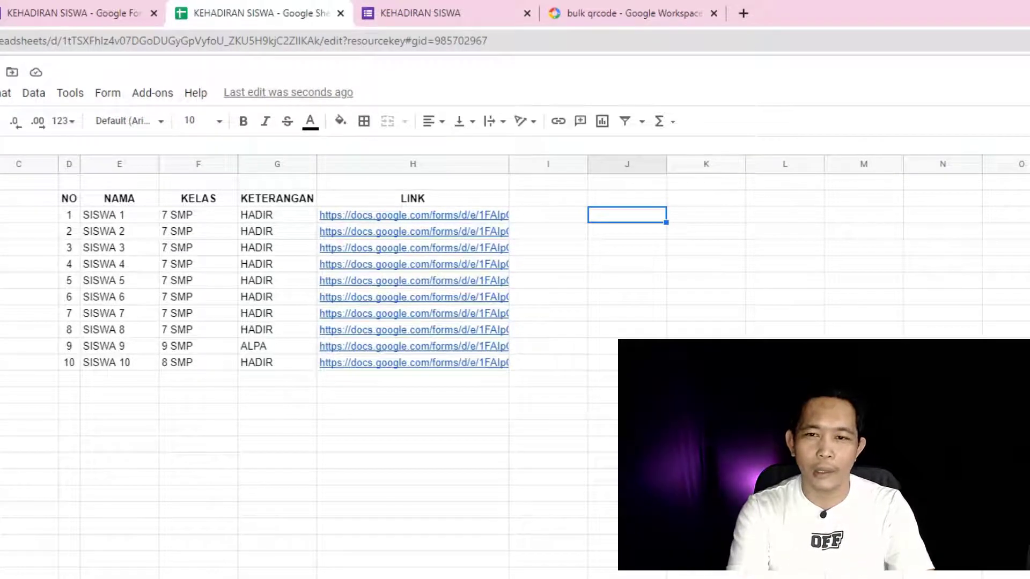
pyautogui.write('=')
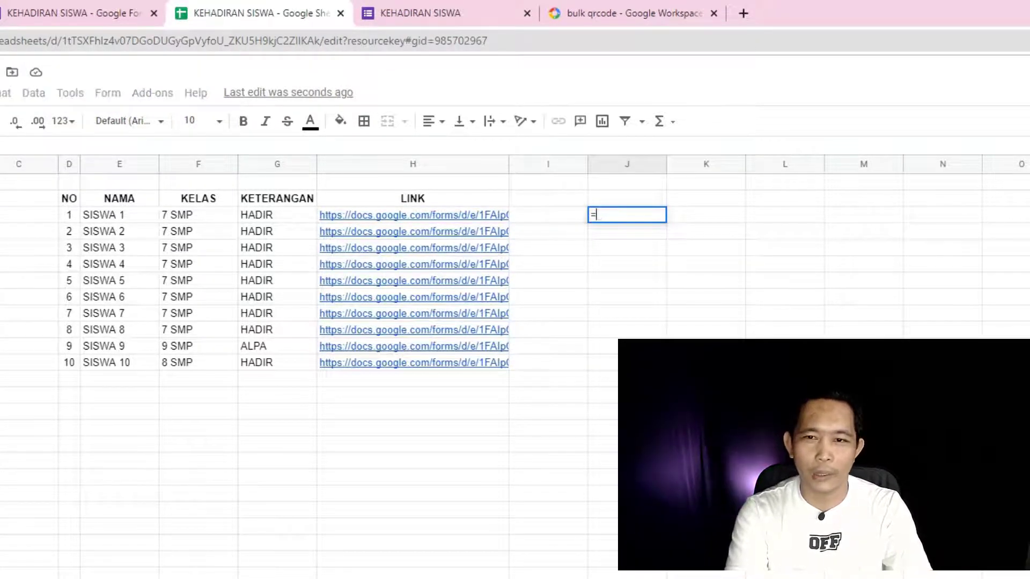
pyautogui.write('HYPERLINK')
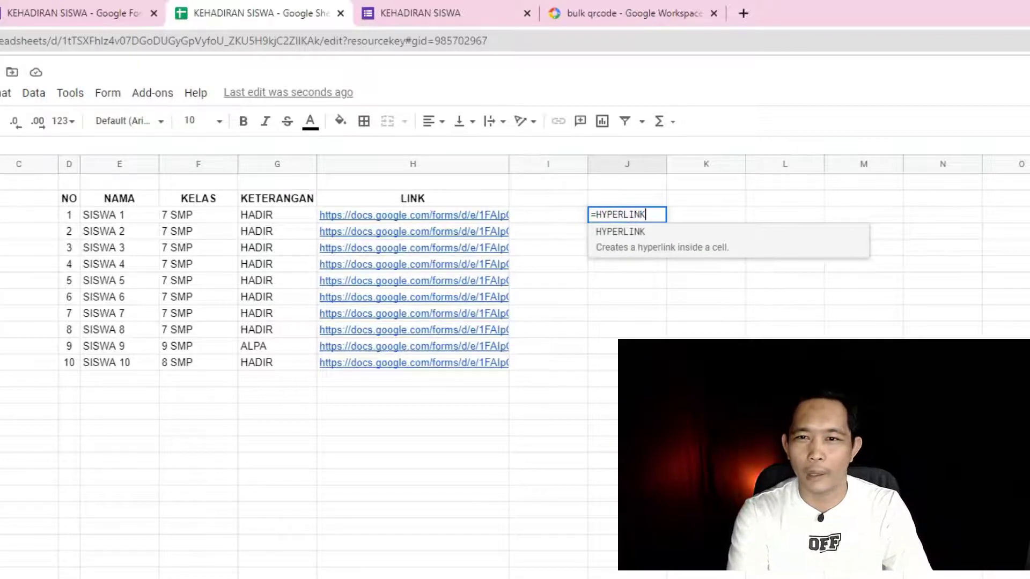
pyautogui.write('(')
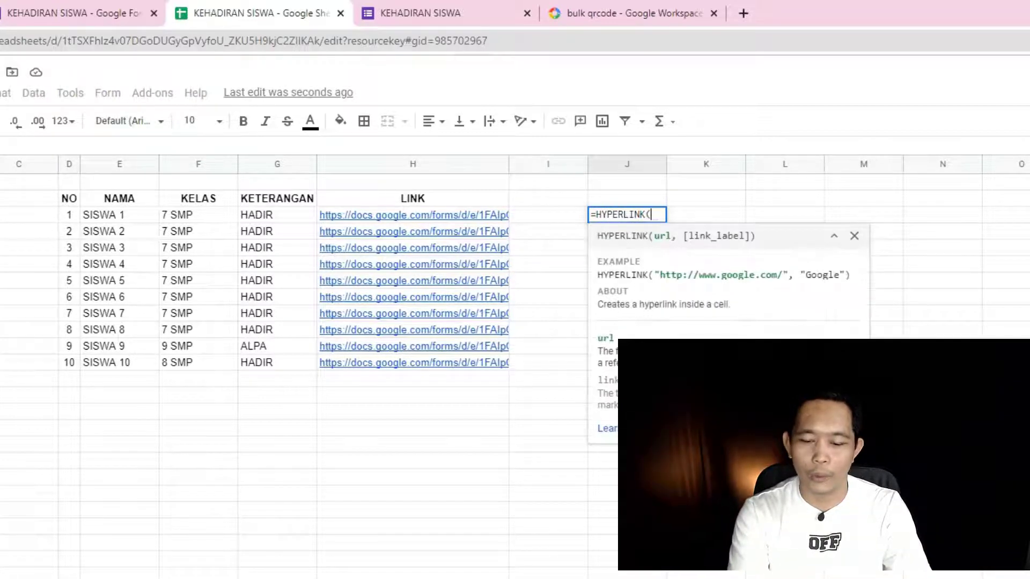
pyautogui.write('"')
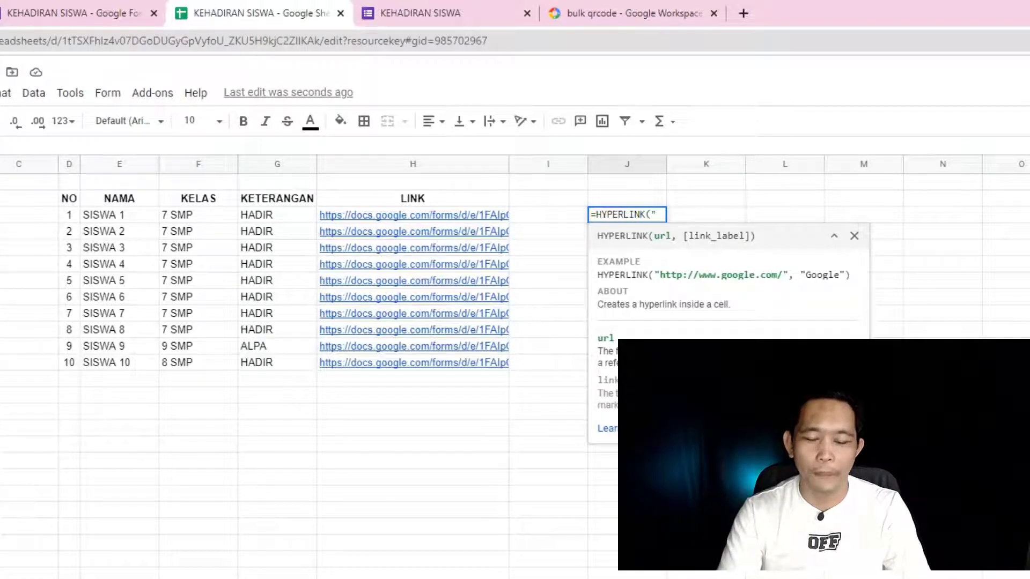
pyautogui.write('https://docs.google.com/forms/d/e/1FAIpQLSdUy5_HyoapNBfe2YtyXXYnGOIPNRtKdGNZqsyS1FxxX_qxKw/viewform?usp=pp_url&entry.1184742460=SISWA+1&entry.549954234=7+SMP&entry.2131272218=HADIR')
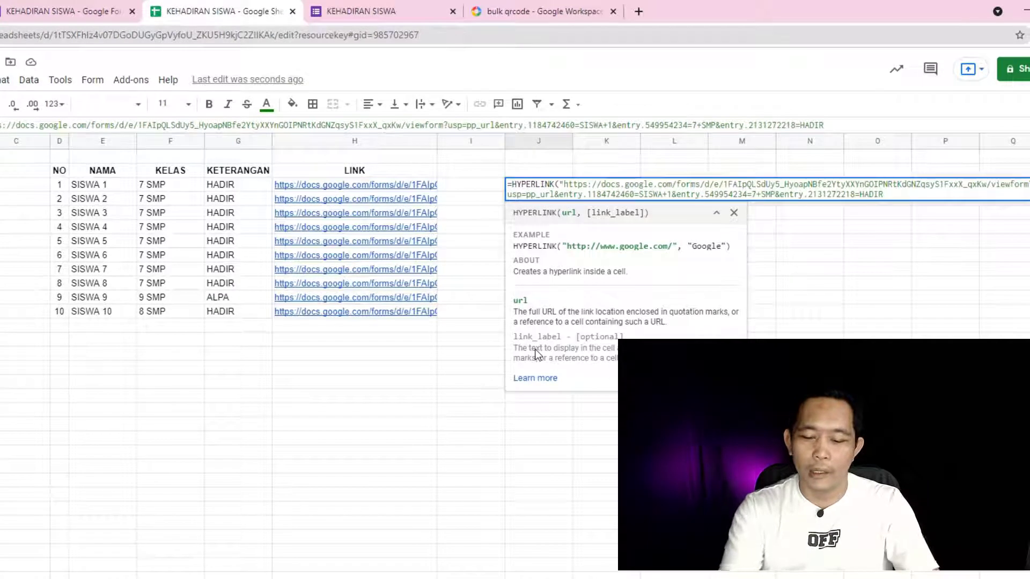
pyautogui.write('"')
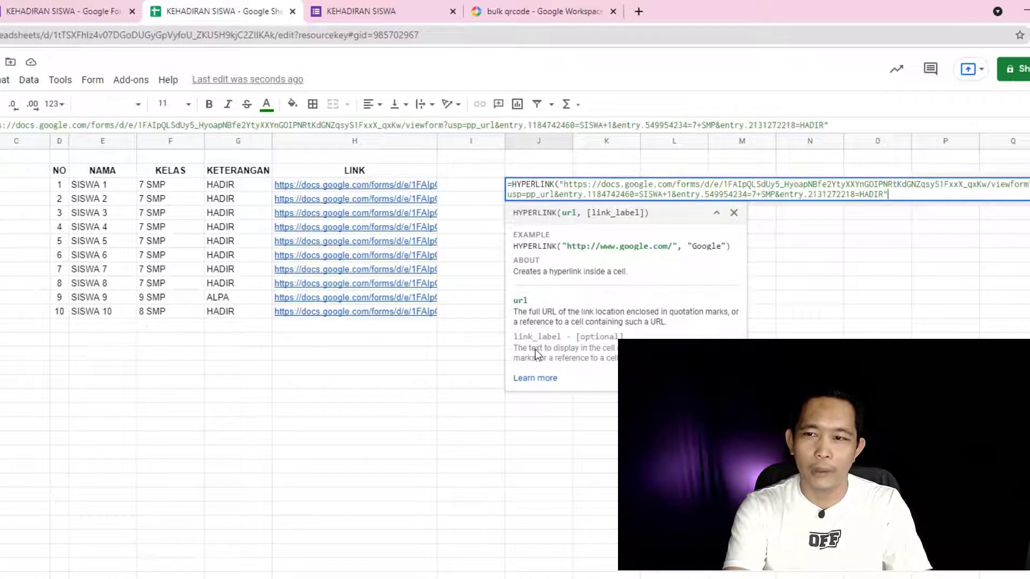
pyautogui.write(')')
pyautogui.press('Return')
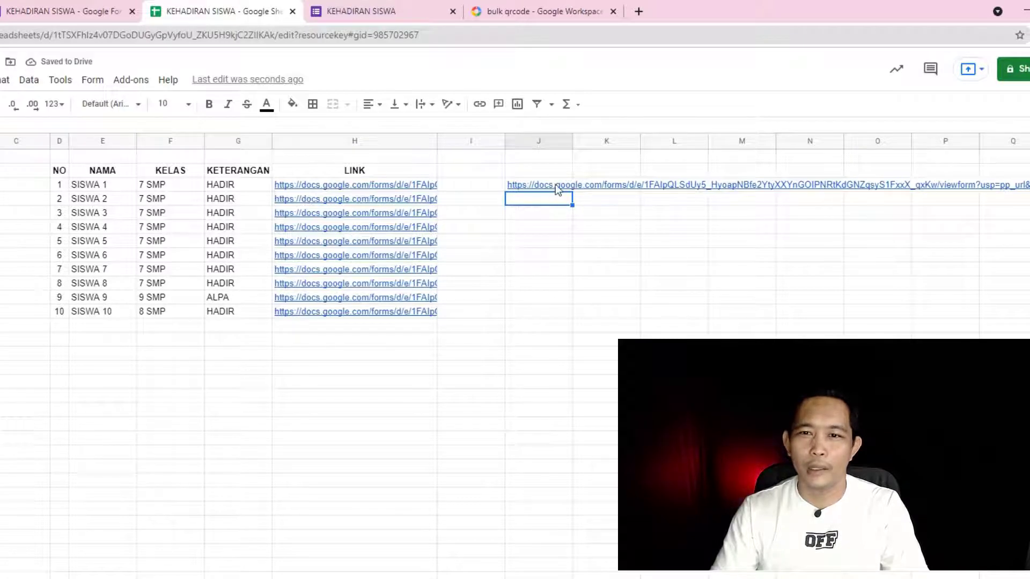
# - Open the link in J3, check the pre-filled NAMA SISWA, KELAS and KETERANGAN answers, and close the form
pyautogui.moveTo(555, 184)
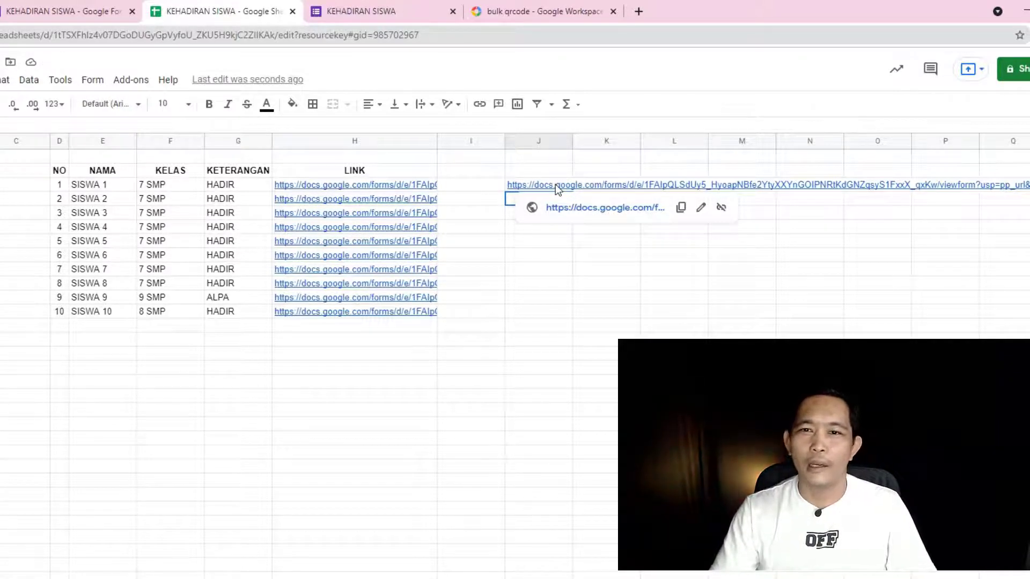
pyautogui.click(556, 186)
pyautogui.click(563, 215)
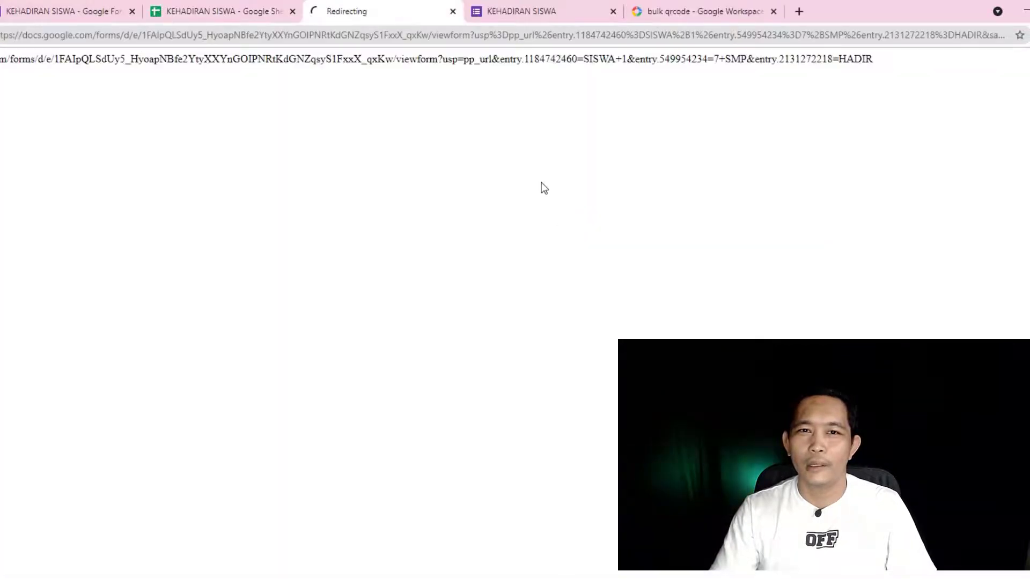
pyautogui.scroll(-5, 335, 499)
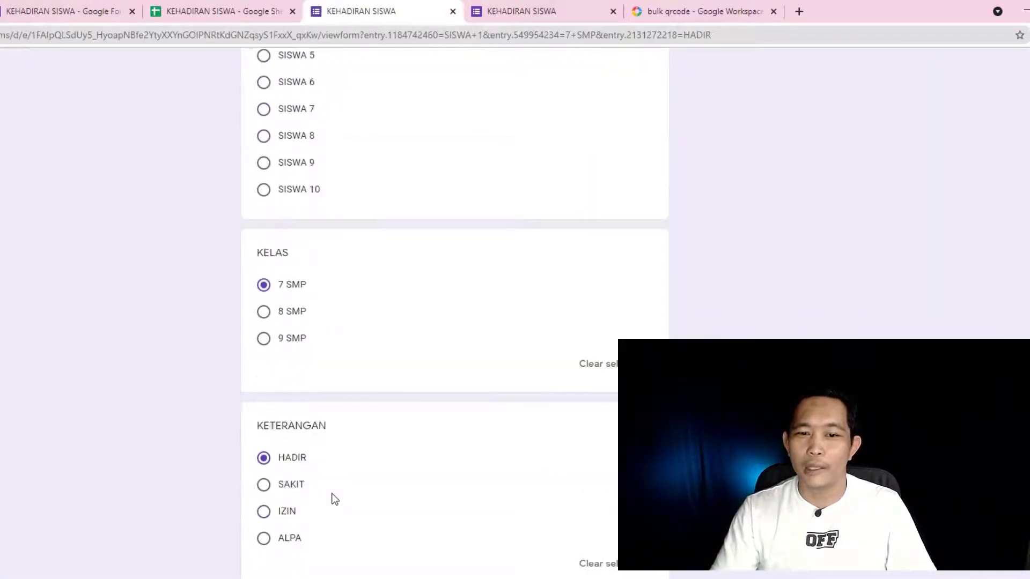
pyautogui.scroll(5, 331, 497)
pyautogui.scroll(-1, 301, 429)
pyautogui.scroll(1, 302, 427)
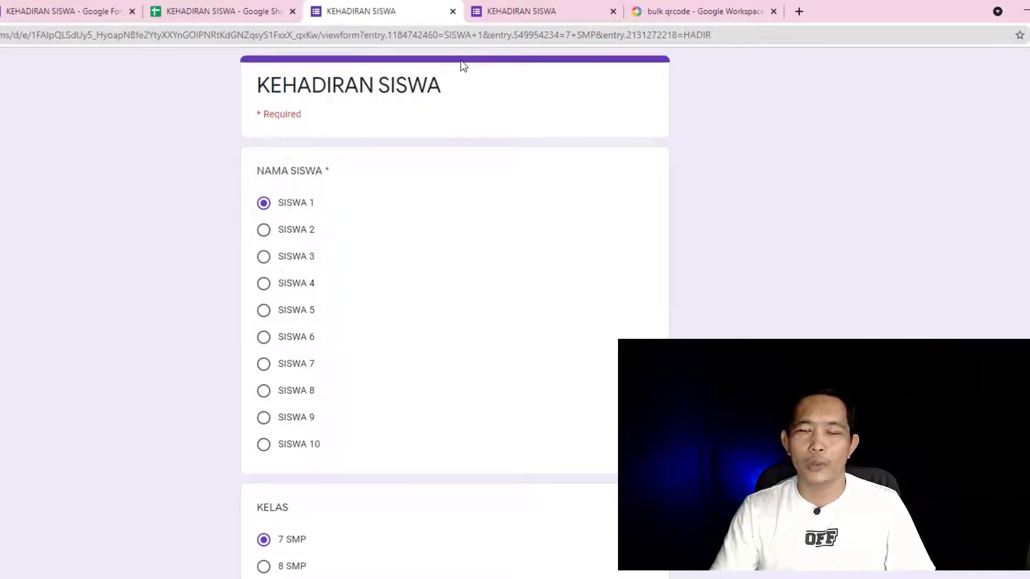
pyautogui.click(452, 12)
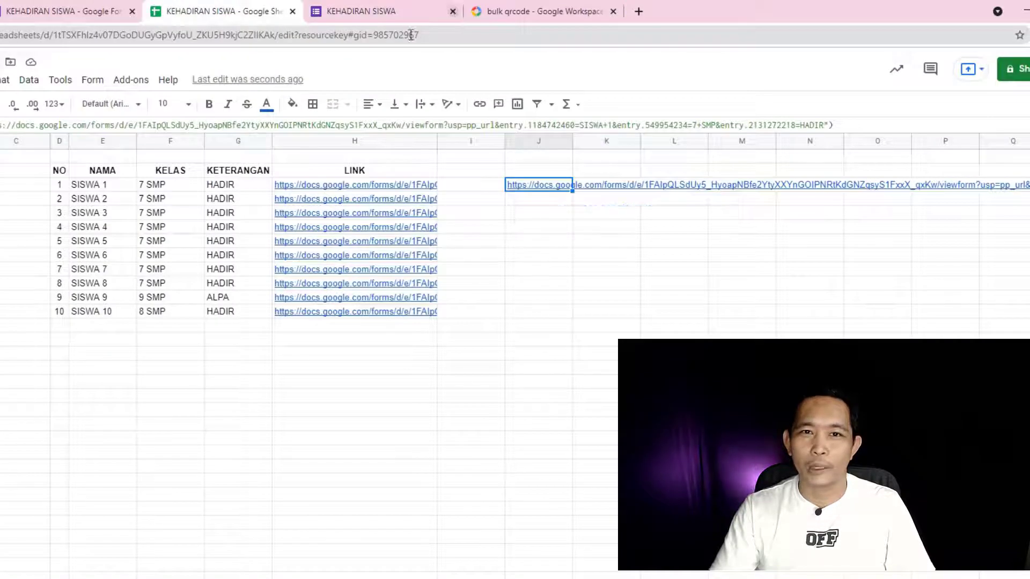
# - Replace SISWA+1 in J3's HYPERLINK formula with a concatenated reference to the student's name in E3, "&E3&"
pyautogui.doubleClick(545, 188)
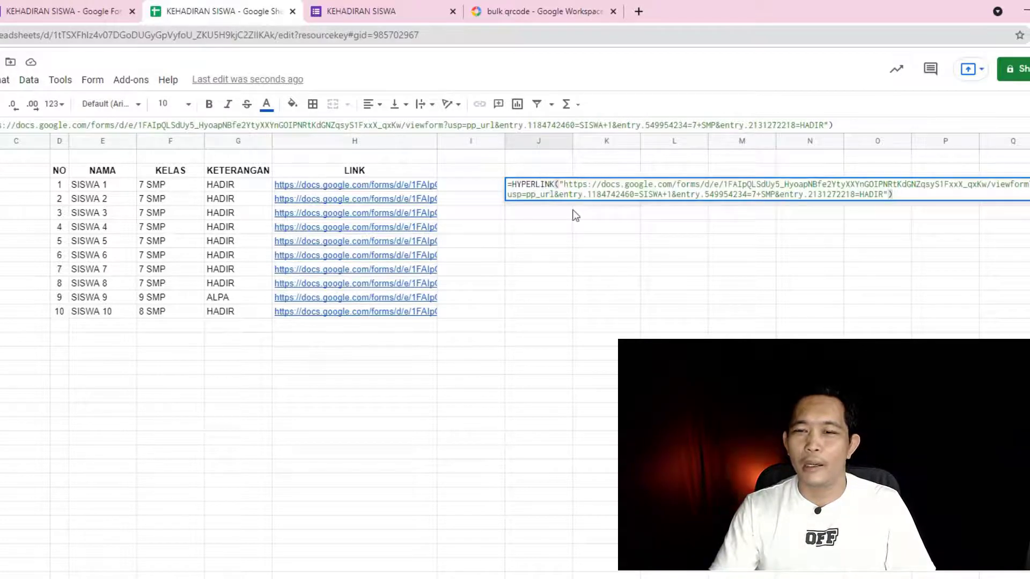
pyautogui.click(577, 268)
pyautogui.click(547, 187)
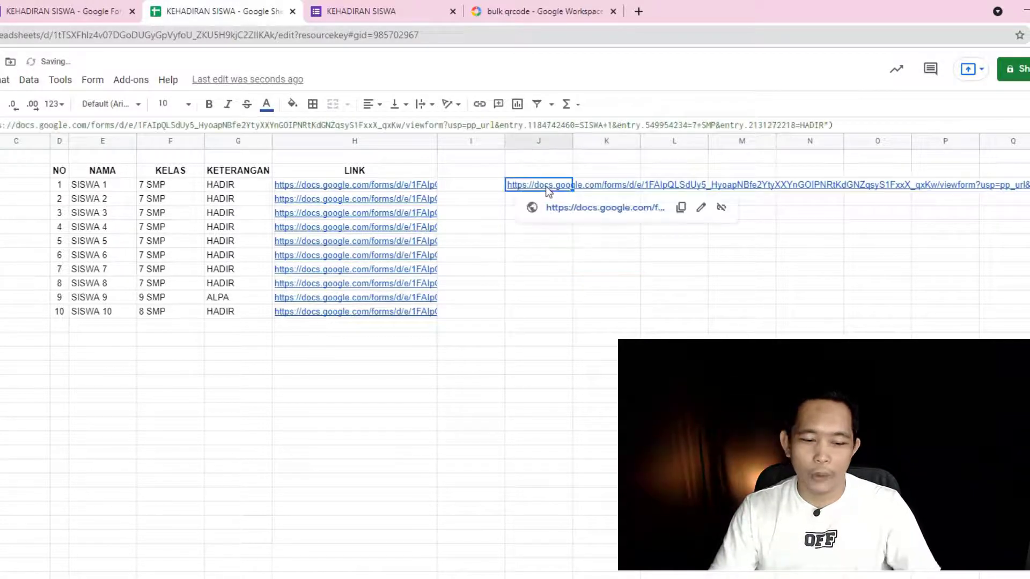
pyautogui.doubleClick(547, 187)
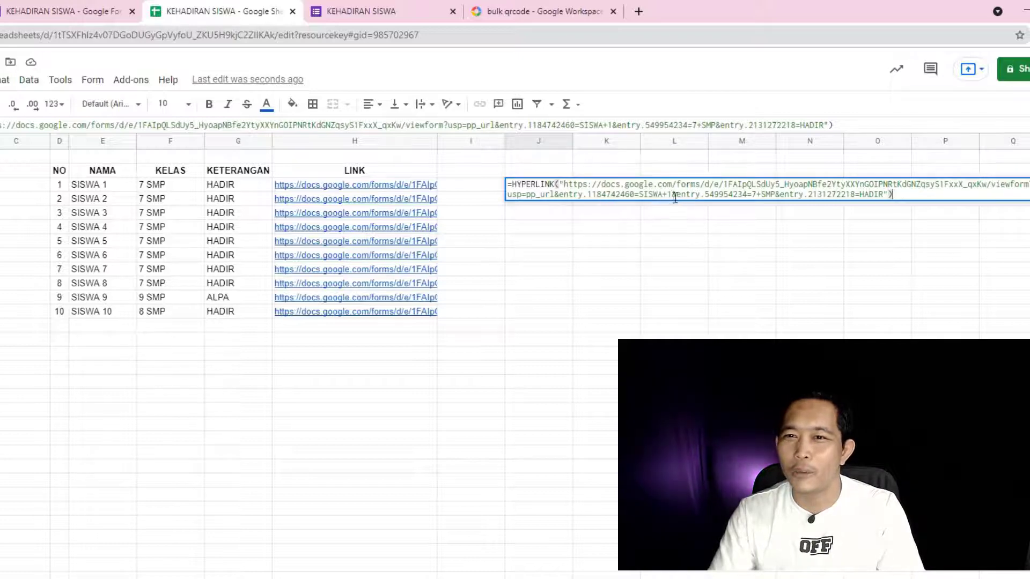
pyautogui.moveTo(671, 197); pyautogui.dragTo(640, 197)
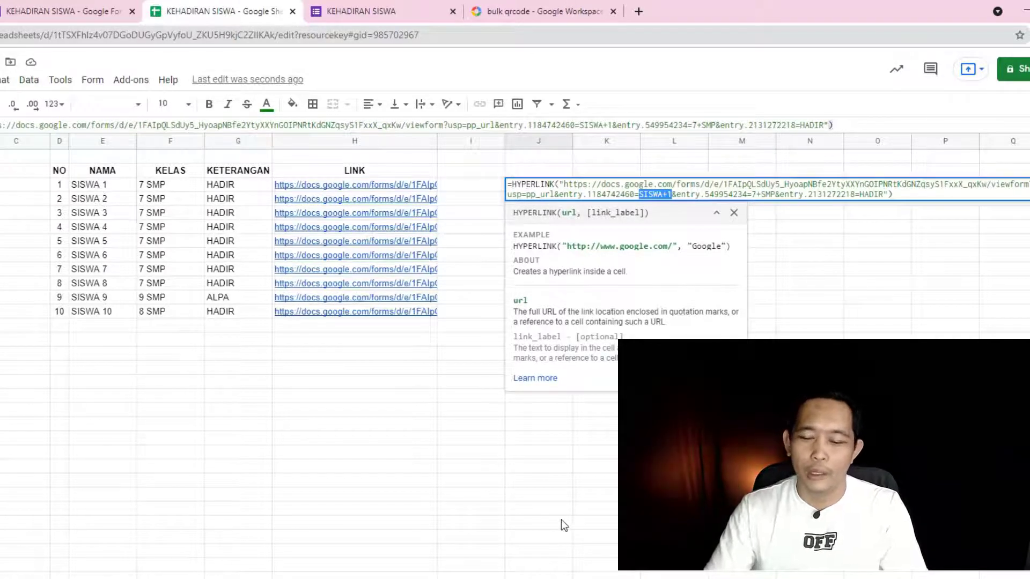
pyautogui.press('BackSpace')
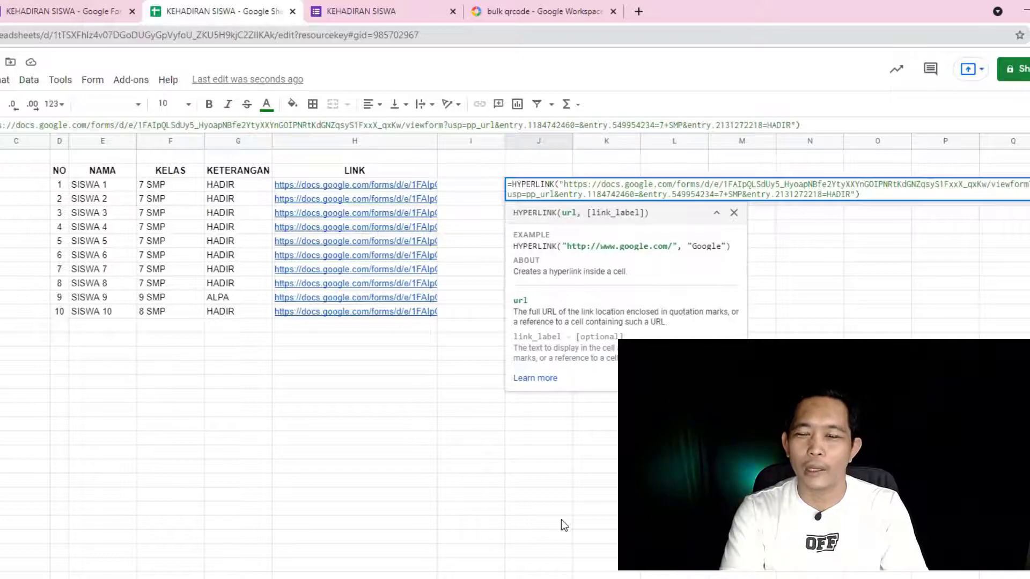
pyautogui.write('"')
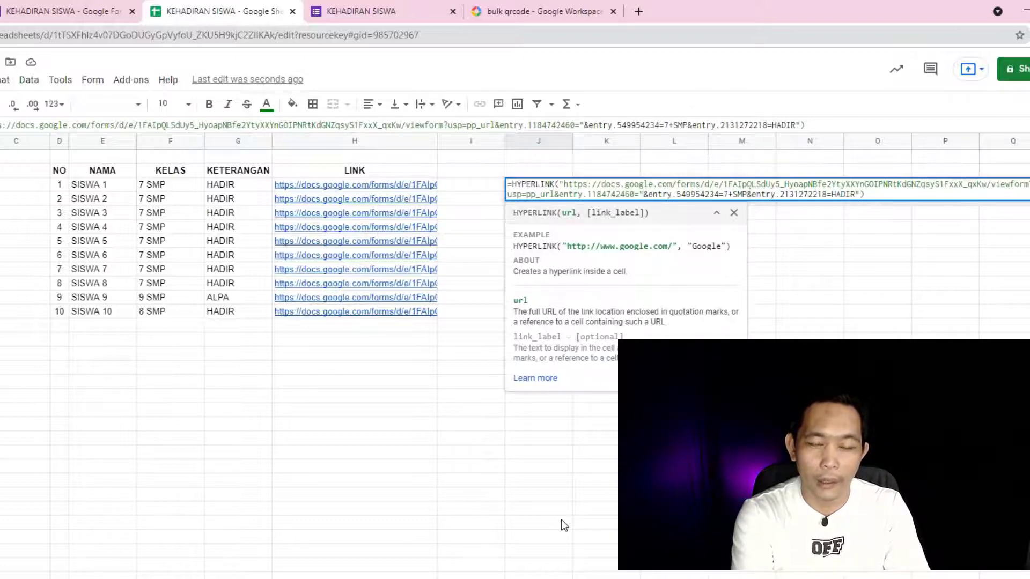
pyautogui.write('&& &')
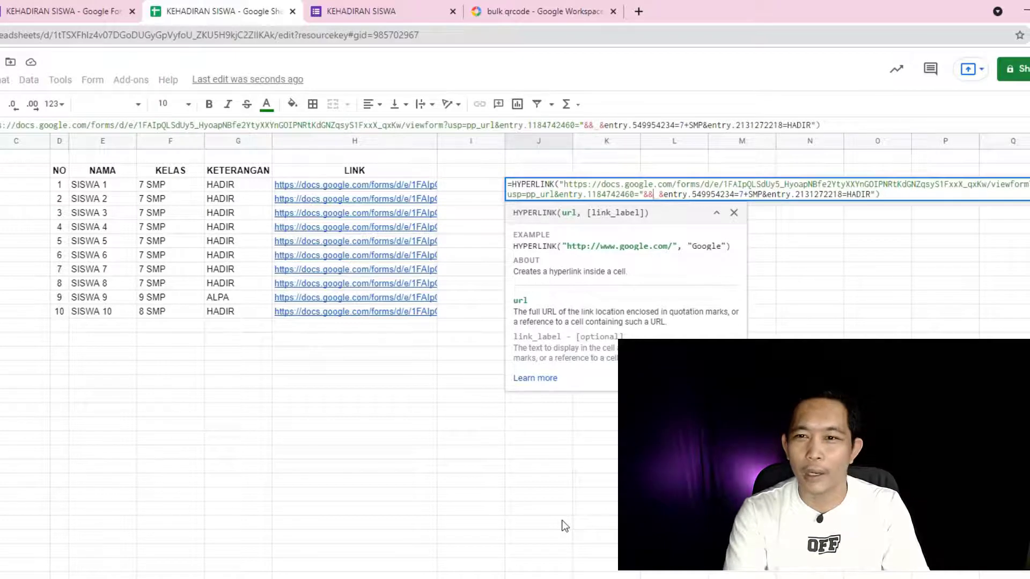
pyautogui.press('BackSpace')
pyautogui.write('"')
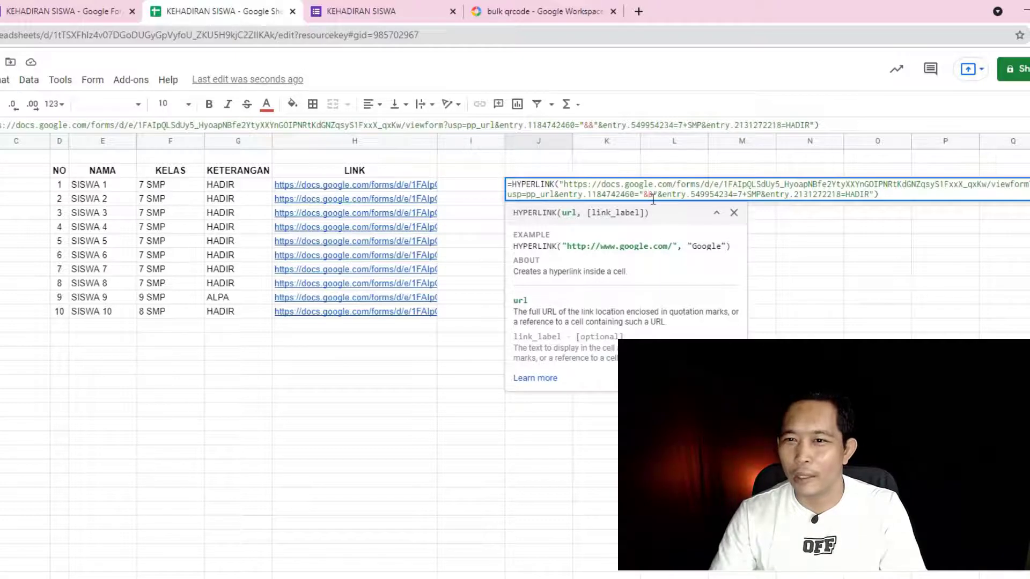
pyautogui.click(118, 188)
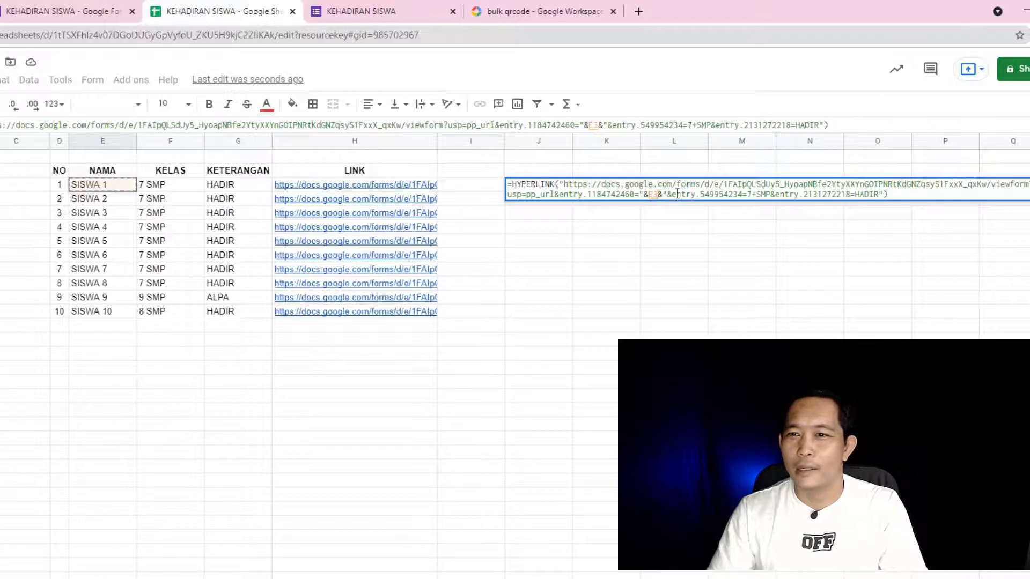
# - Replace 7+SMP in J3's HYPERLINK formula with a concatenated reference to the class in F3, "&F3&"
pyautogui.click(773, 195)
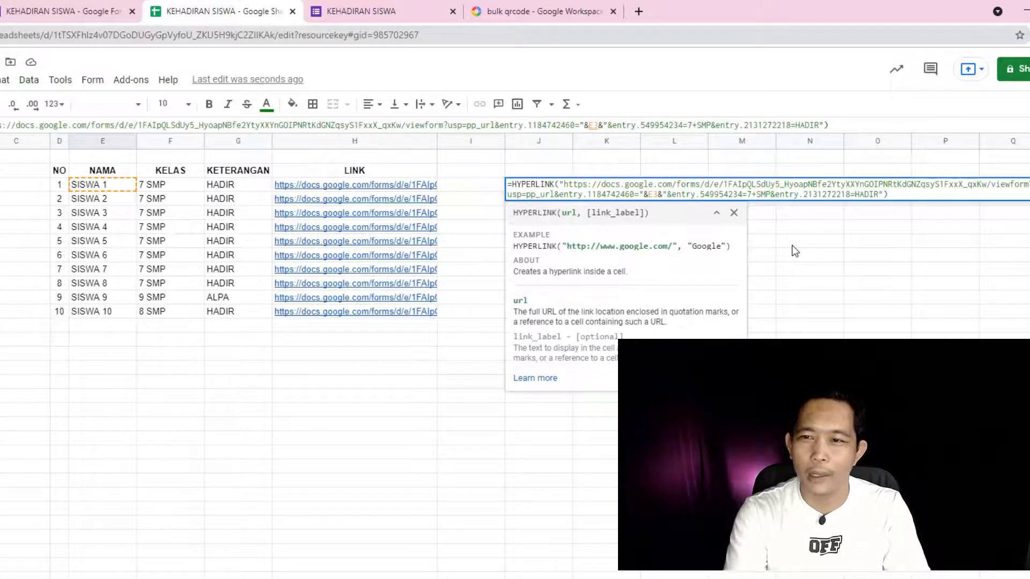
pyautogui.press('BackSpace')
pyautogui.press('BackSpace')
pyautogui.press('BackSpace')
pyautogui.press('BackSpace')
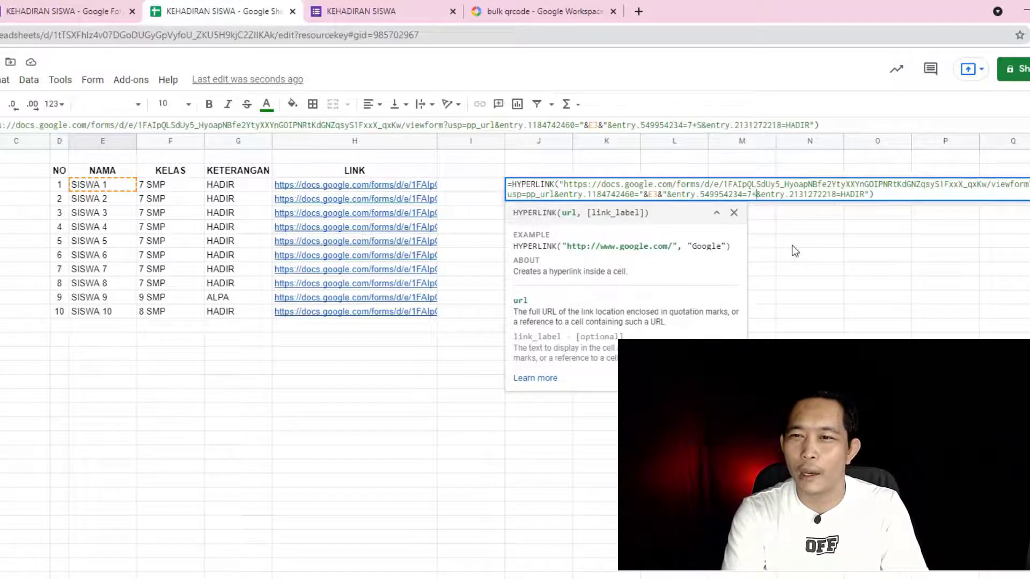
pyautogui.press('BackSpace')
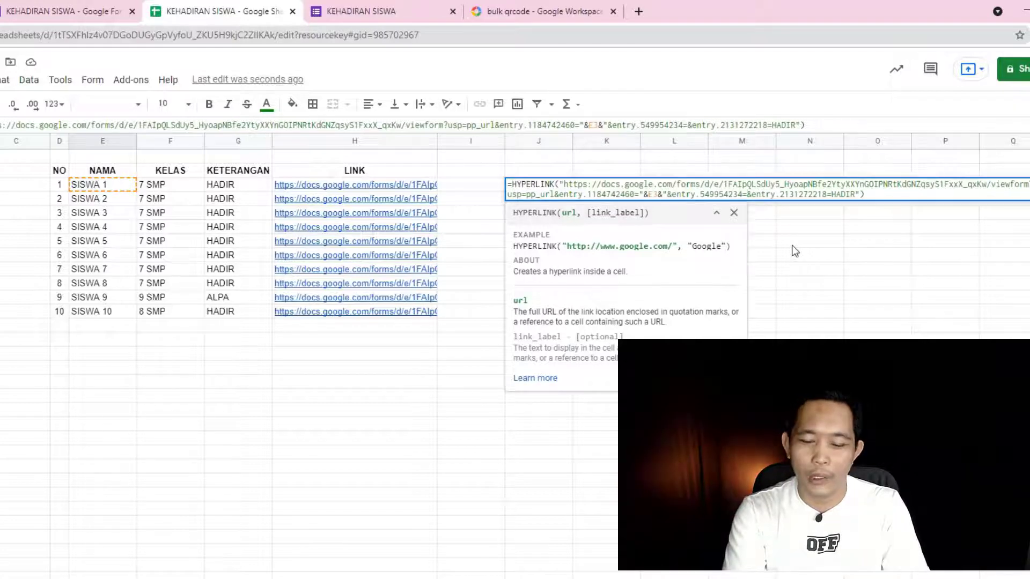
pyautogui.write('"')
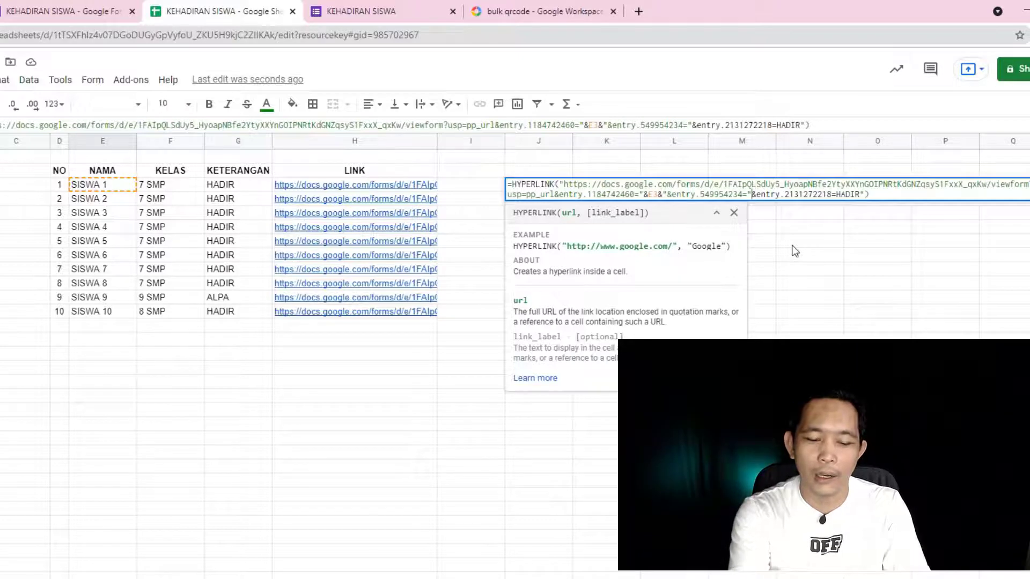
pyautogui.write('&& &')
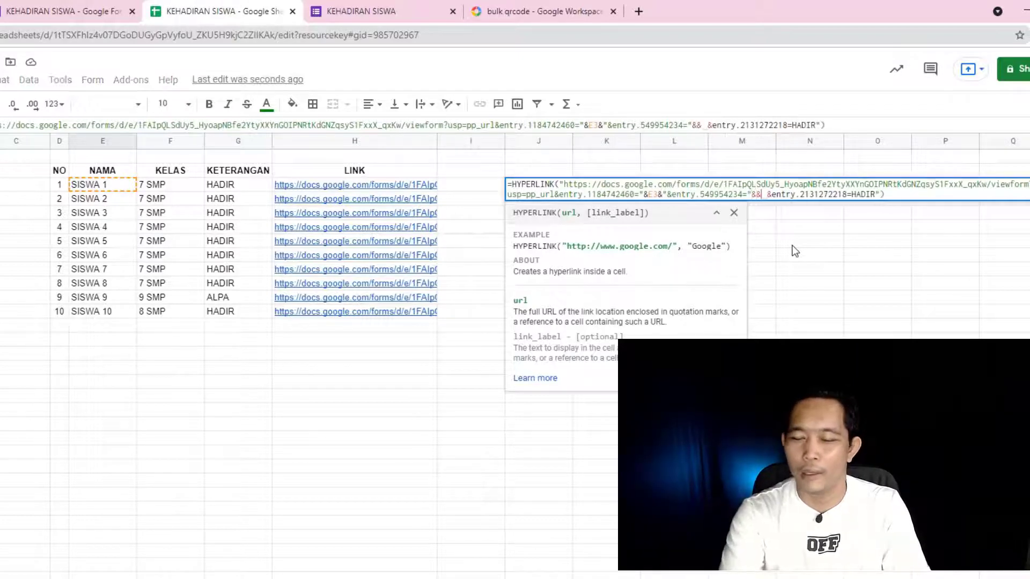
pyautogui.press('BackSpace')
pyautogui.write('"')
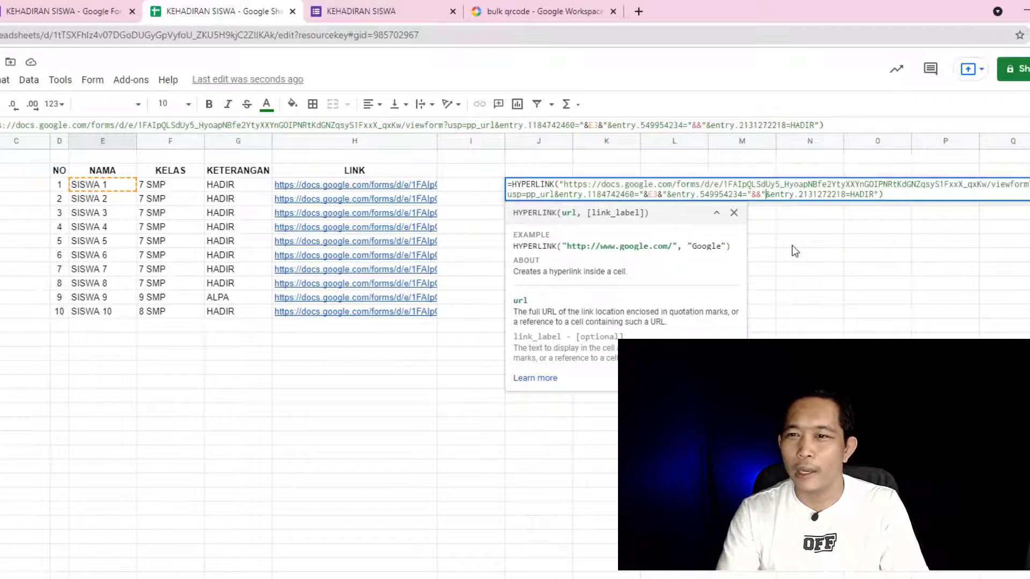
pyautogui.press('Left')
pyautogui.press('Left')
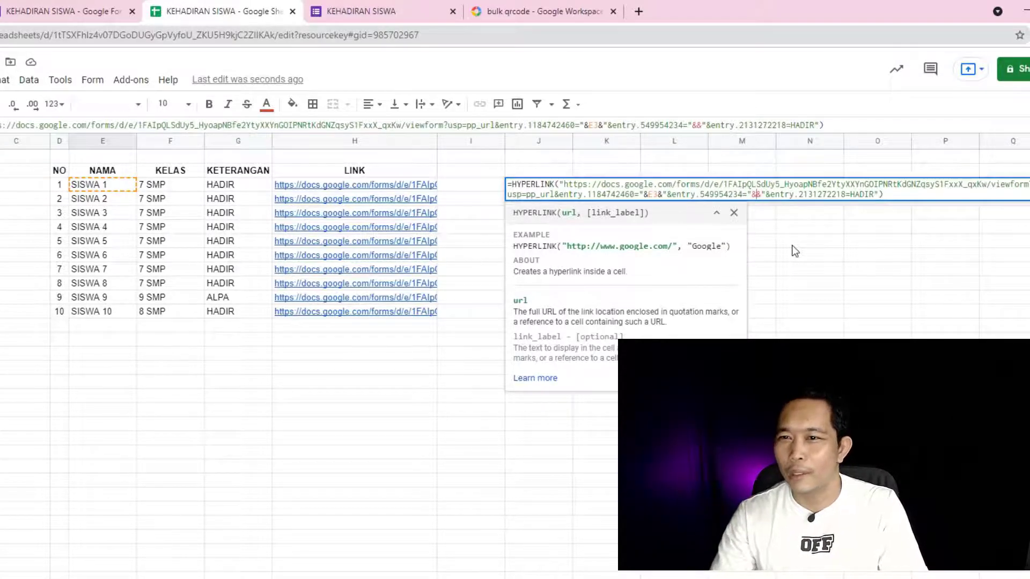
pyautogui.moveTo(755, 194)
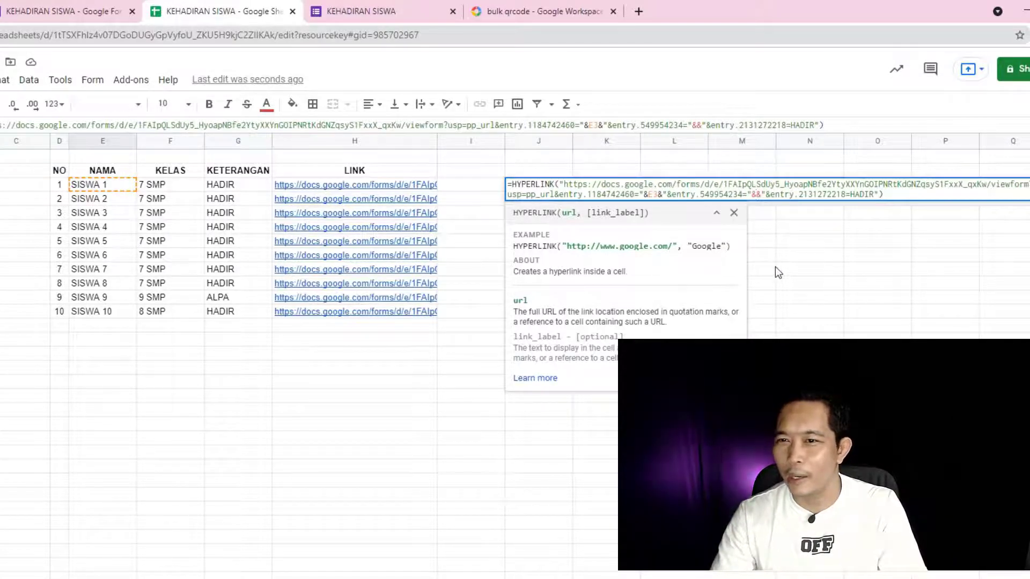
pyautogui.click(157, 186)
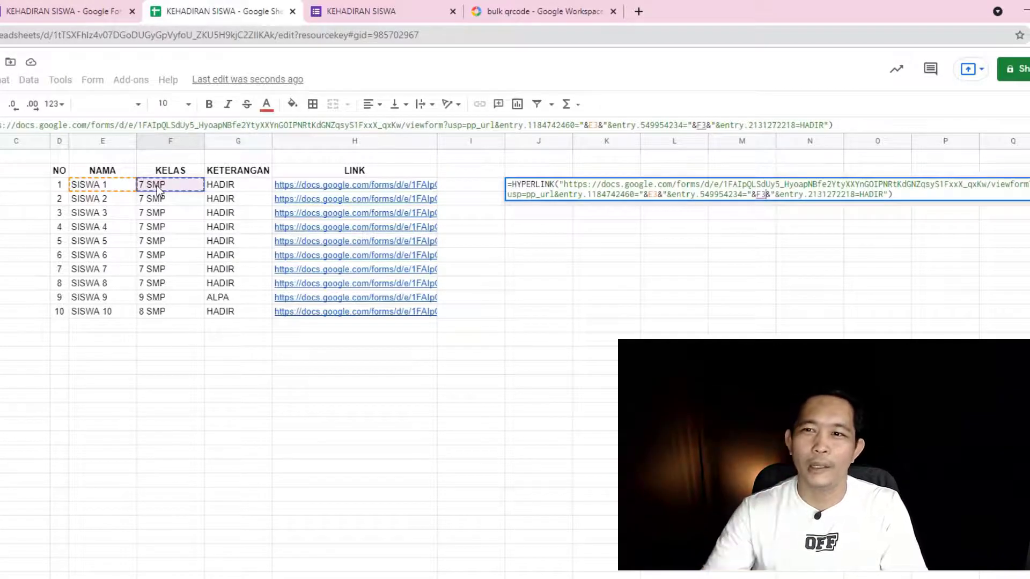
# - Replace HADIR in J3's HYPERLINK formula with a concatenated reference to the status in G3, "&G3&"", and commit the formula
pyautogui.click(883, 194)
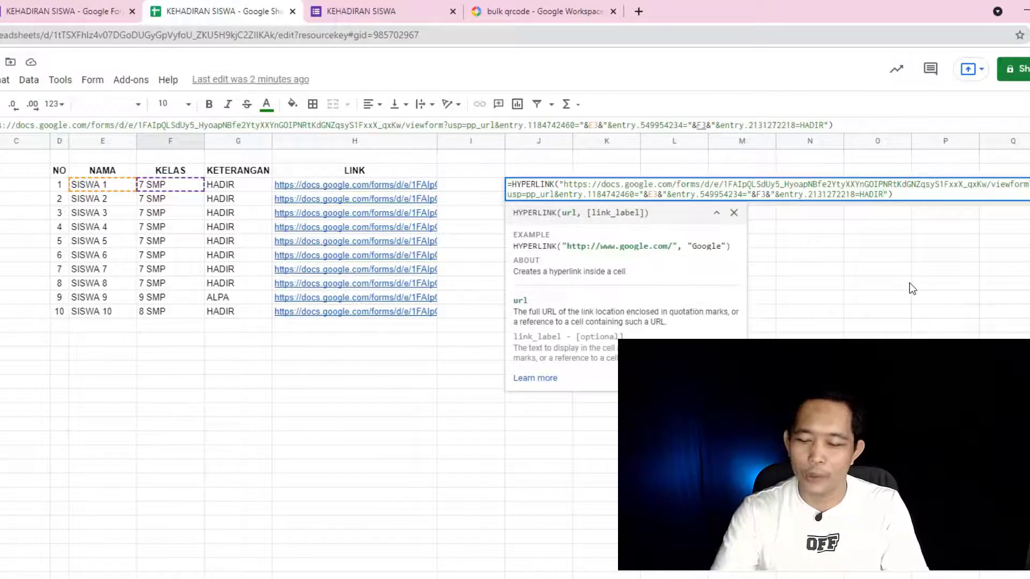
pyautogui.press('BackSpace')
pyautogui.press('BackSpace')
pyautogui.press('BackSpace')
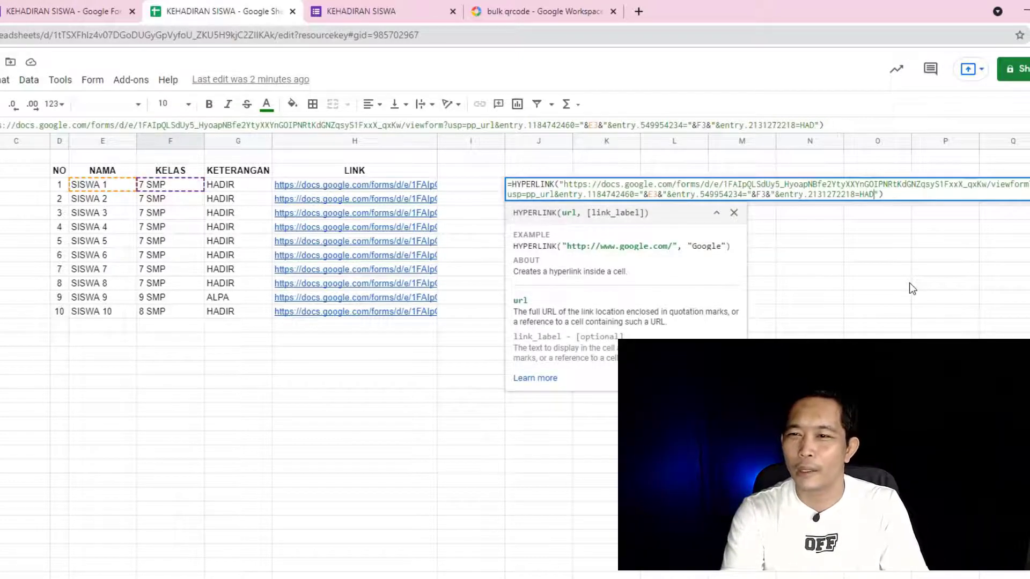
pyautogui.press('BackSpace')
pyautogui.press('BackSpace')
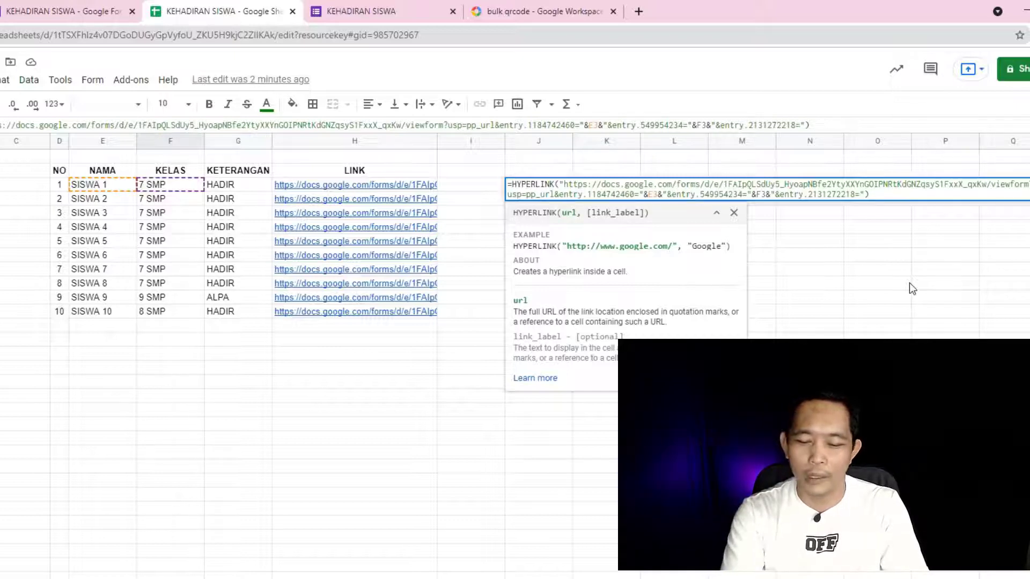
pyautogui.write('"')
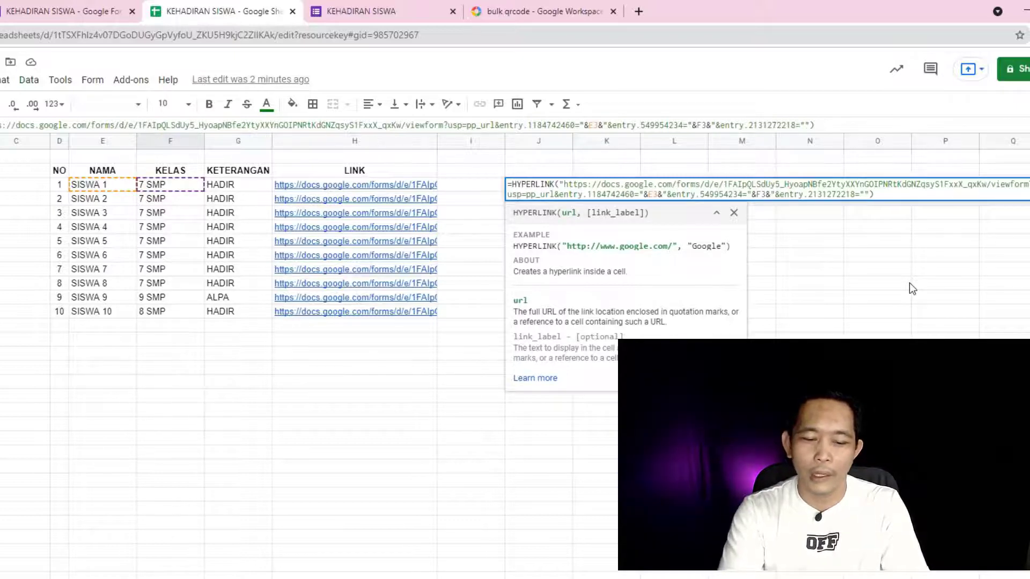
pyautogui.write('&&')
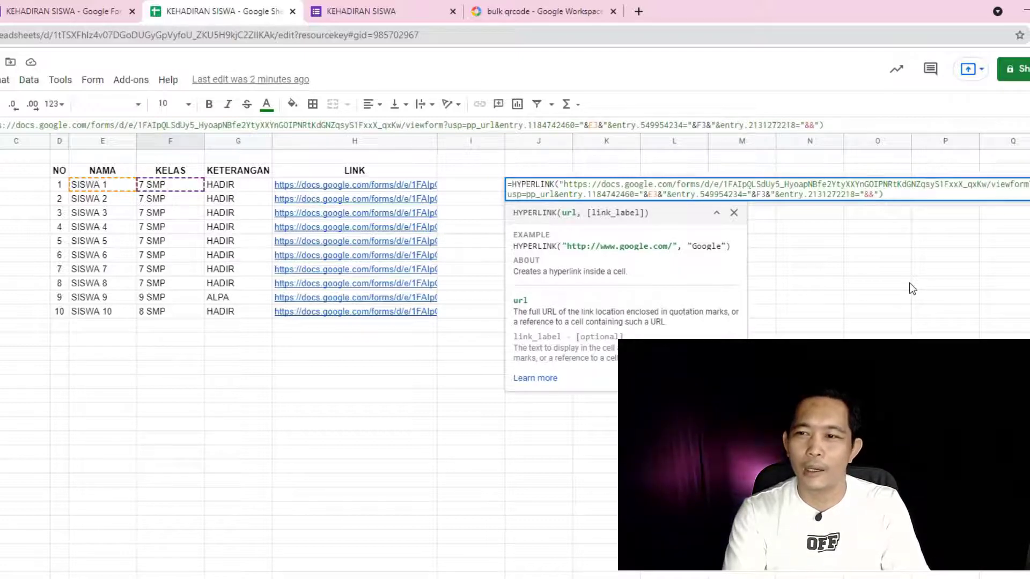
pyautogui.write('"')
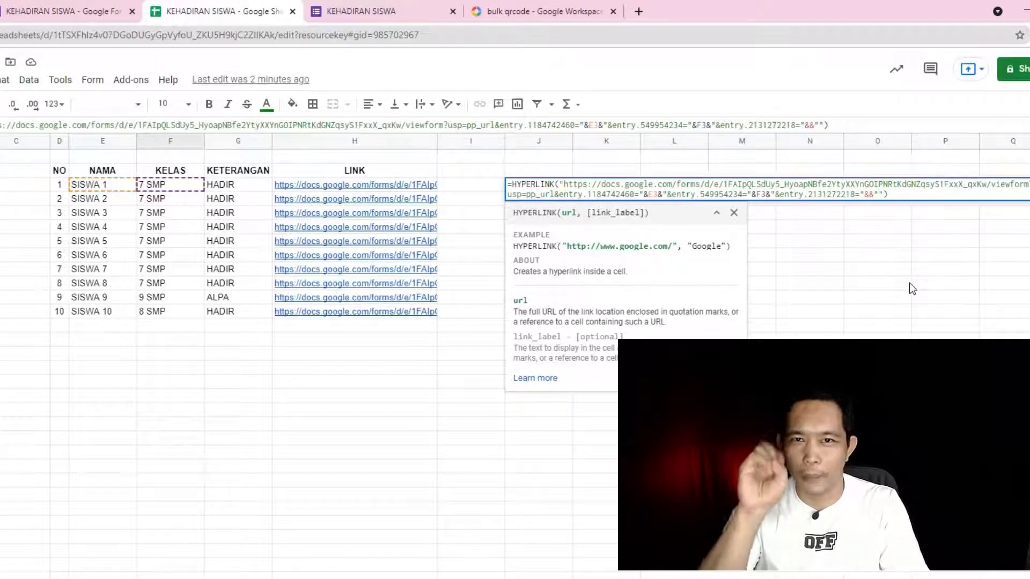
pyautogui.press('Left')
pyautogui.press('Left')
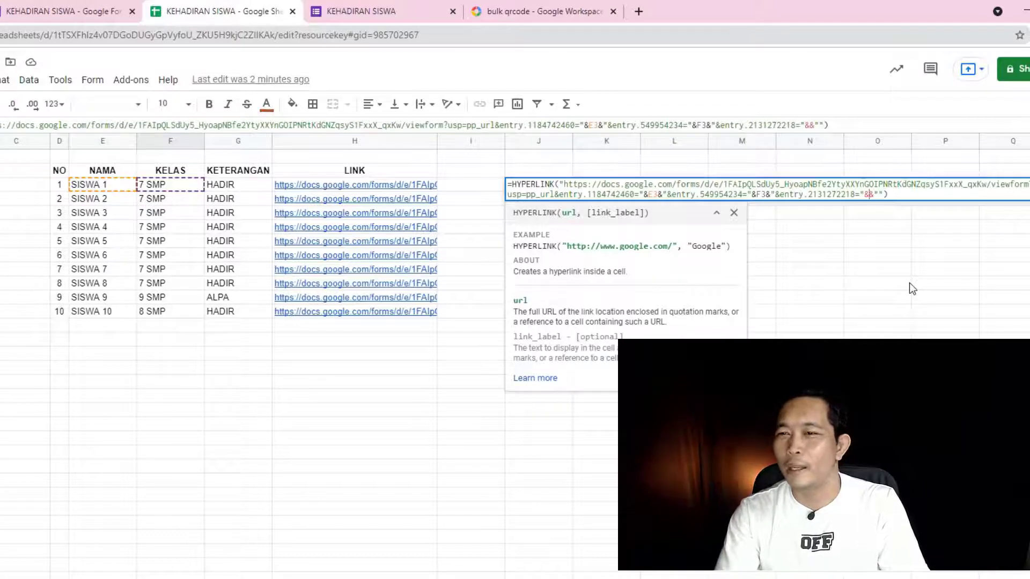
pyautogui.click(223, 188)
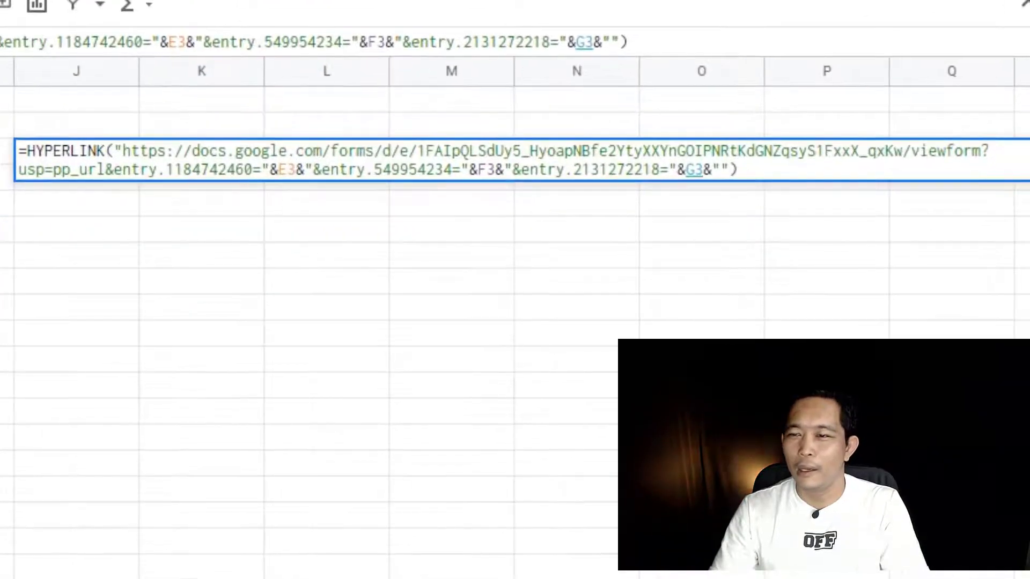
pyautogui.press('Return')
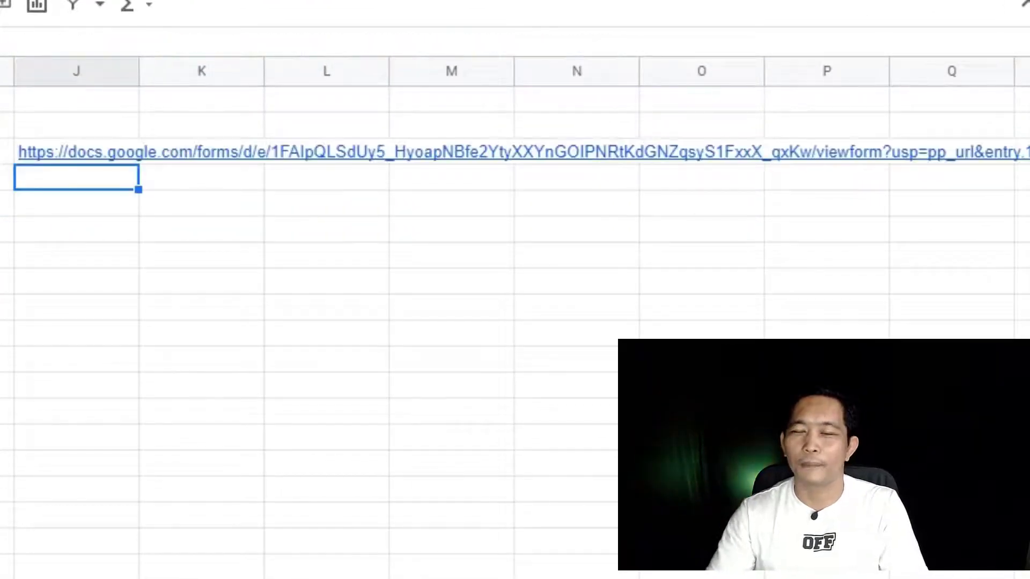
# - Set column J's text wrapping to Clip and widen the column slightly
pyautogui.click(269, 407)
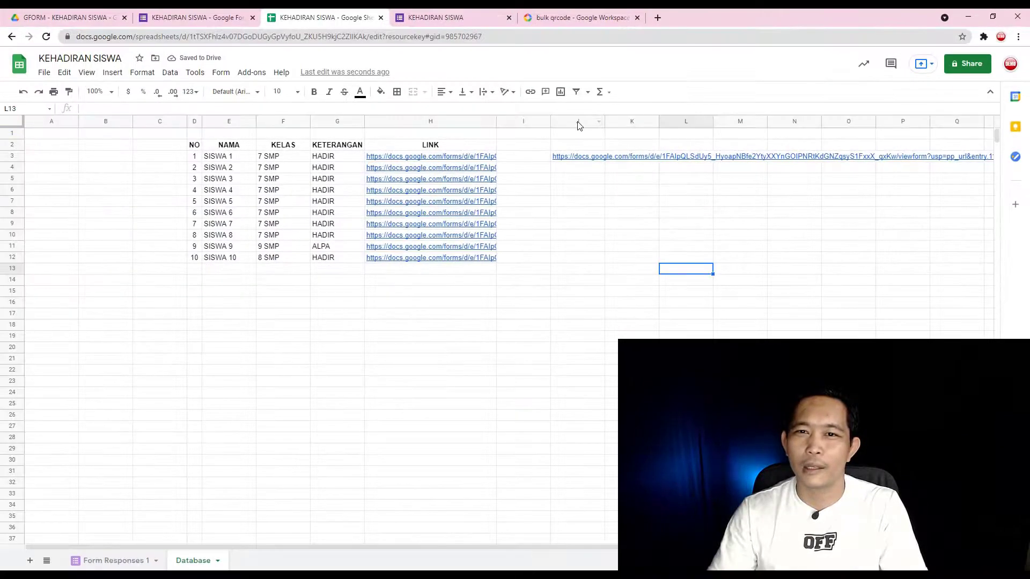
pyautogui.click(578, 122)
pyautogui.click(485, 91)
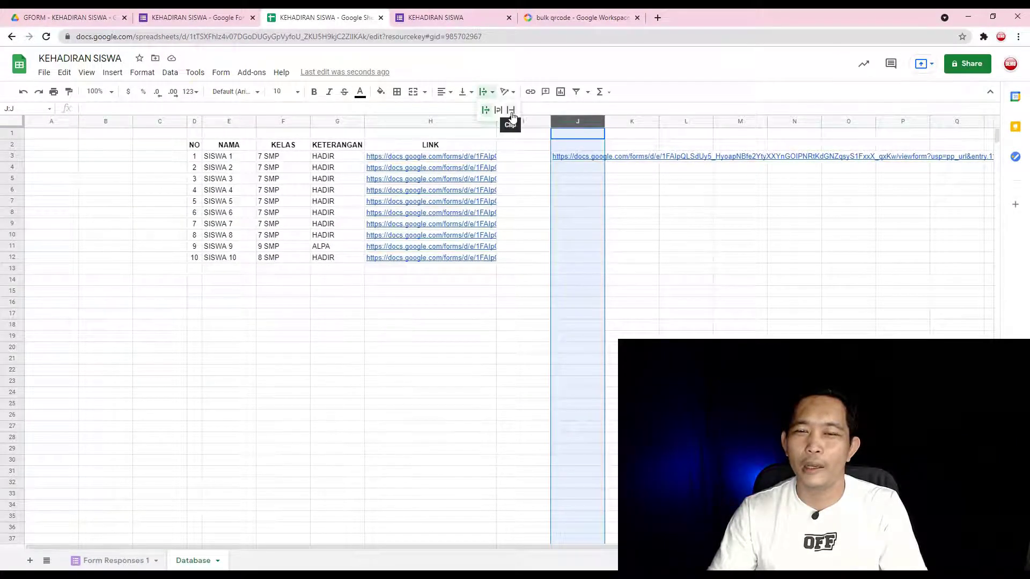
pyautogui.click(511, 110)
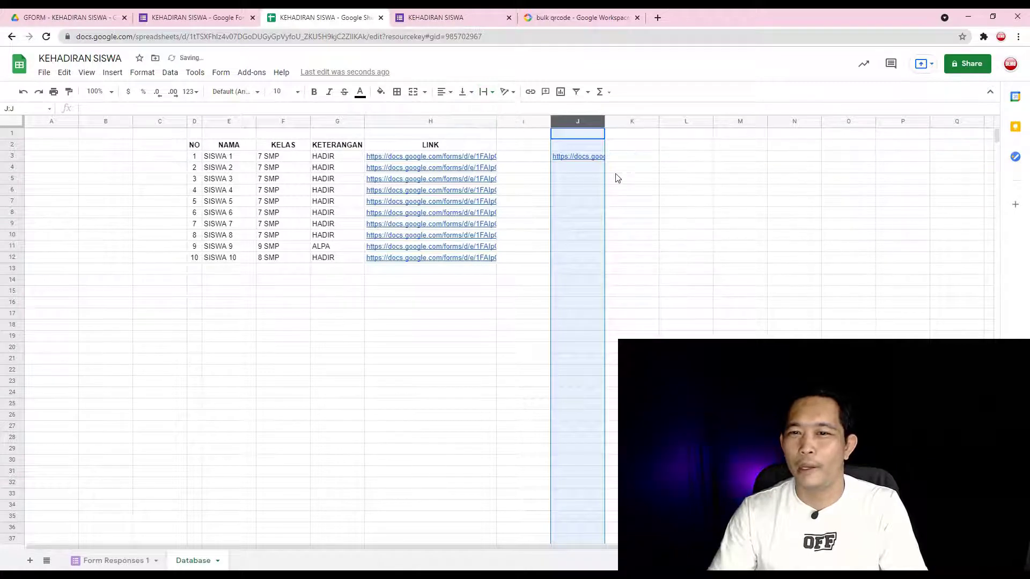
pyautogui.moveTo(605, 121); pyautogui.dragTo(632, 121)
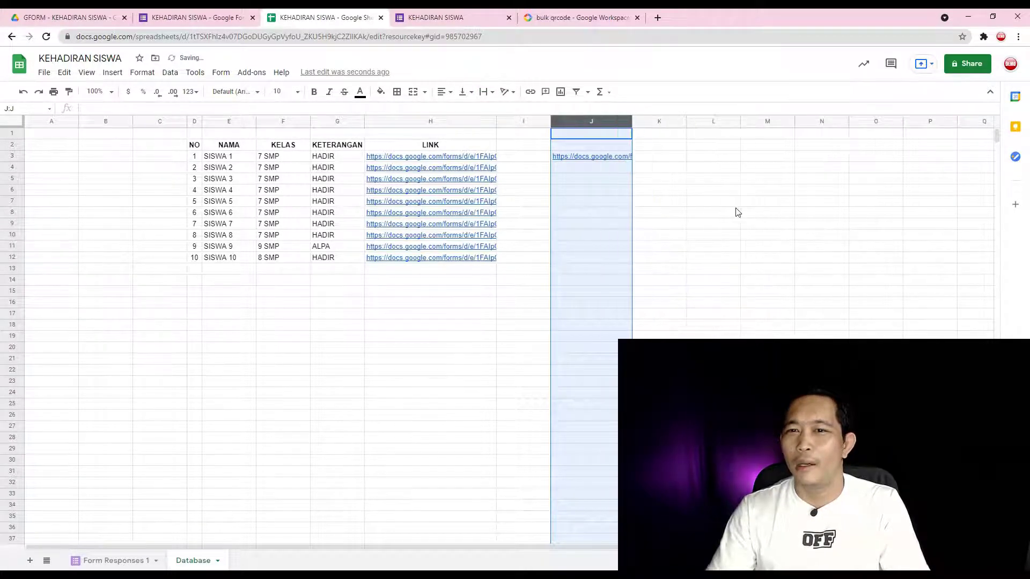
pyautogui.click(736, 206)
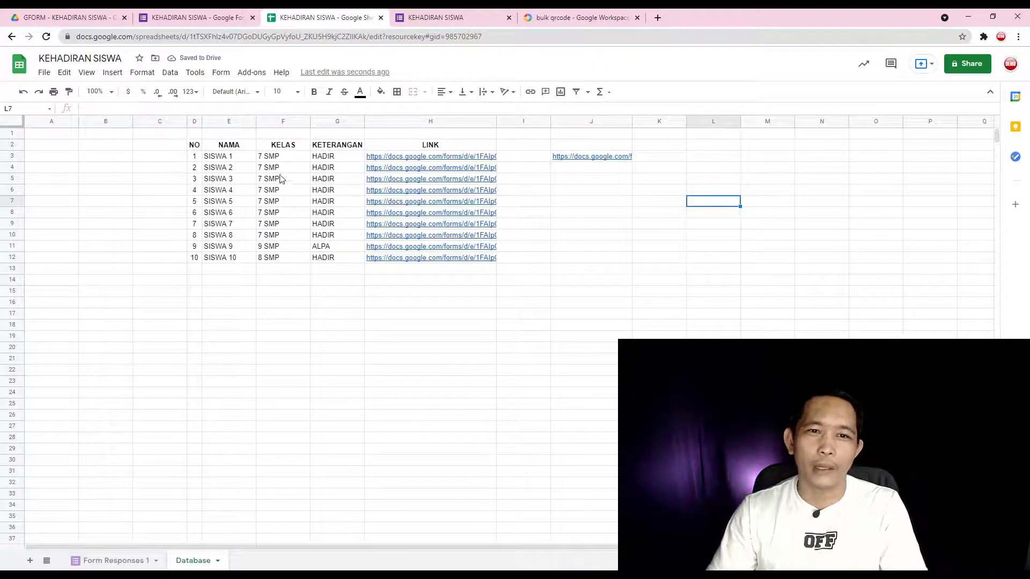
# - Fill the HYPERLINK formula from J3 down to J12 for the remaining students
pyautogui.click(236, 167)
pyautogui.moveTo(286, 180); pyautogui.dragTo(338, 266)
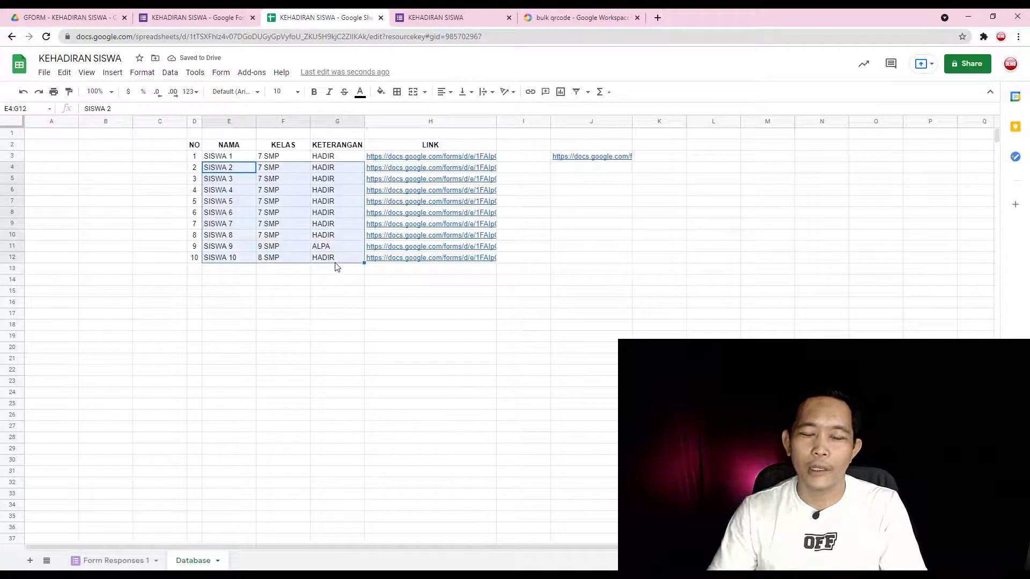
pyautogui.click(616, 158)
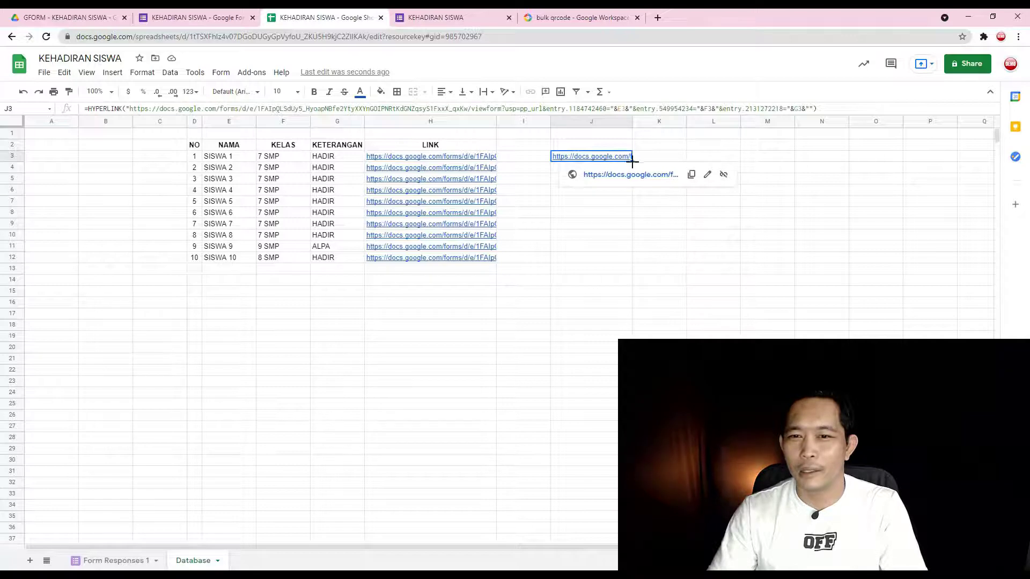
pyautogui.moveTo(631, 161); pyautogui.dragTo(622, 257)
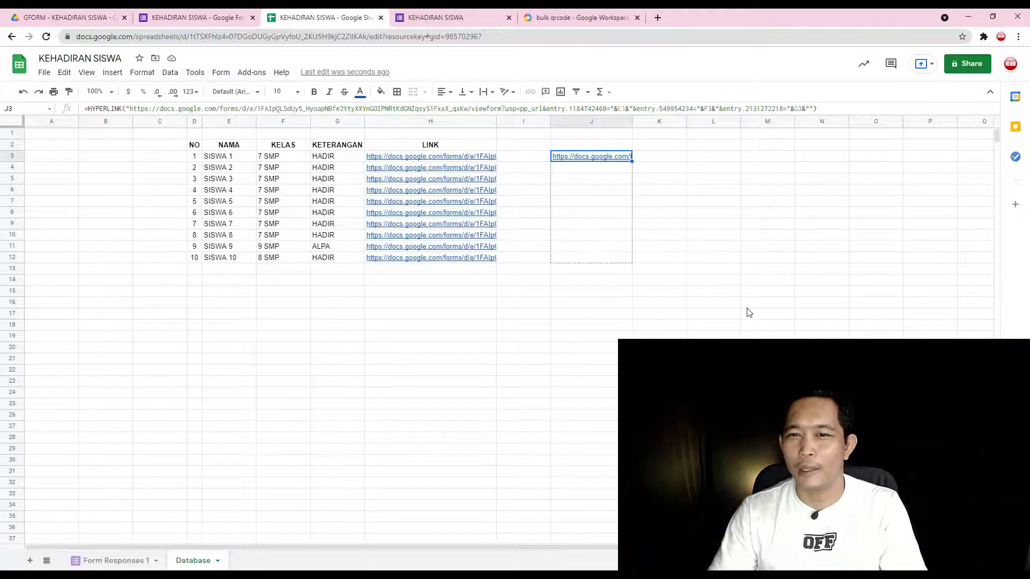
pyautogui.click(720, 259)
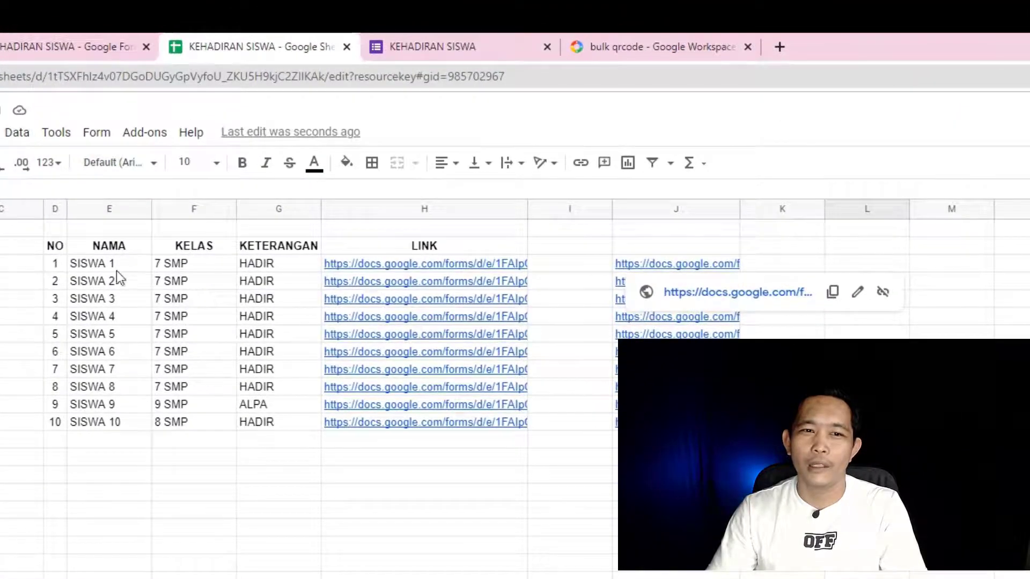
# - Inspect the HYPERLINK formulas in J3, J4 and J5 to compare their name, class and status cell references
pyautogui.click(786, 404)
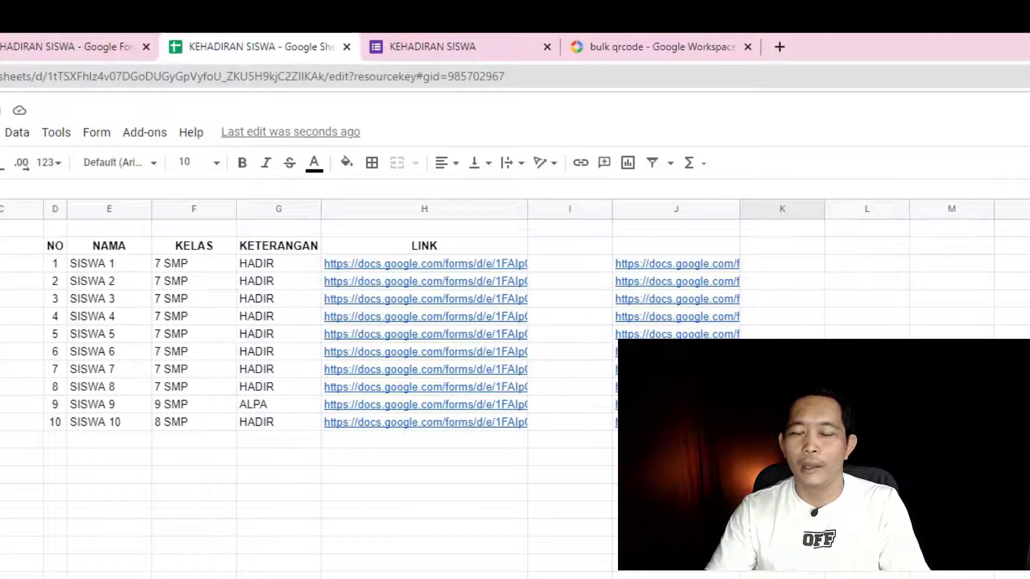
pyautogui.click(687, 267)
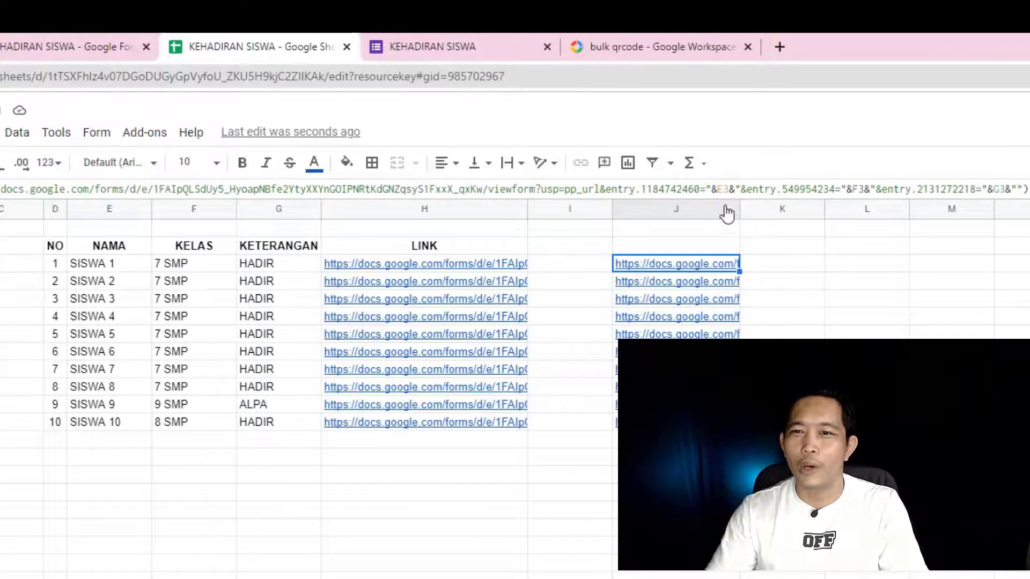
pyautogui.click(719, 284)
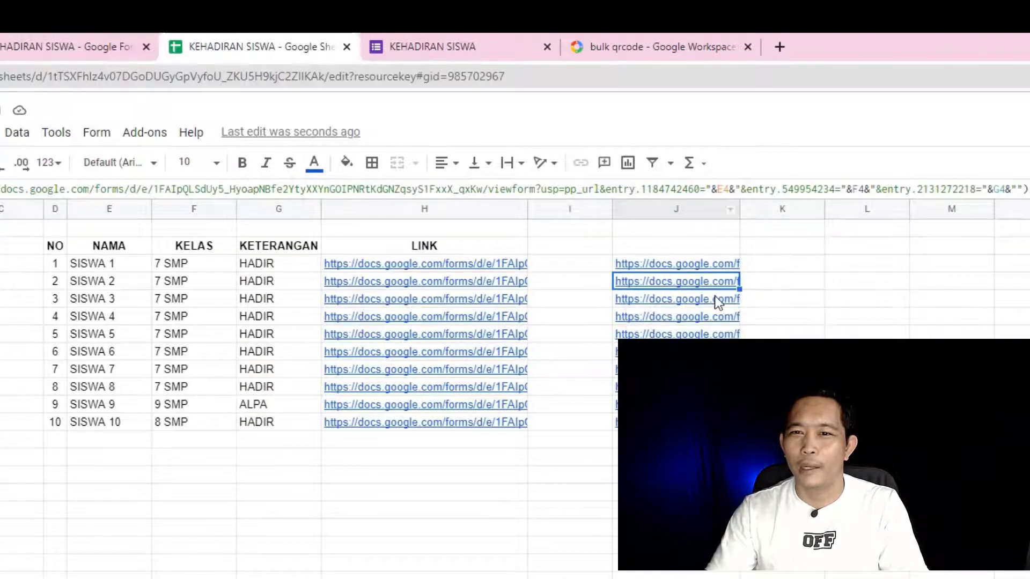
pyautogui.click(716, 298)
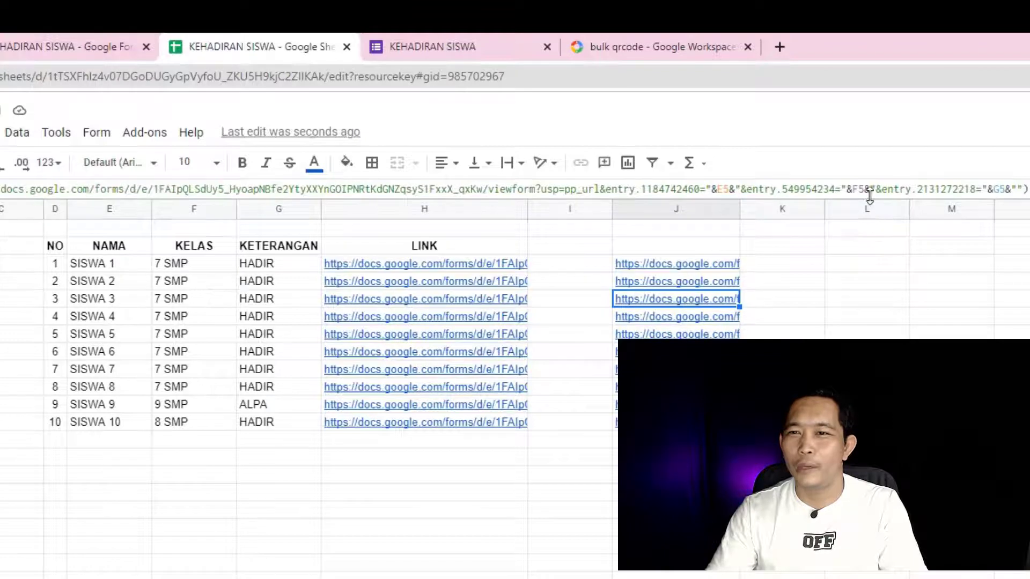
pyautogui.click(868, 405)
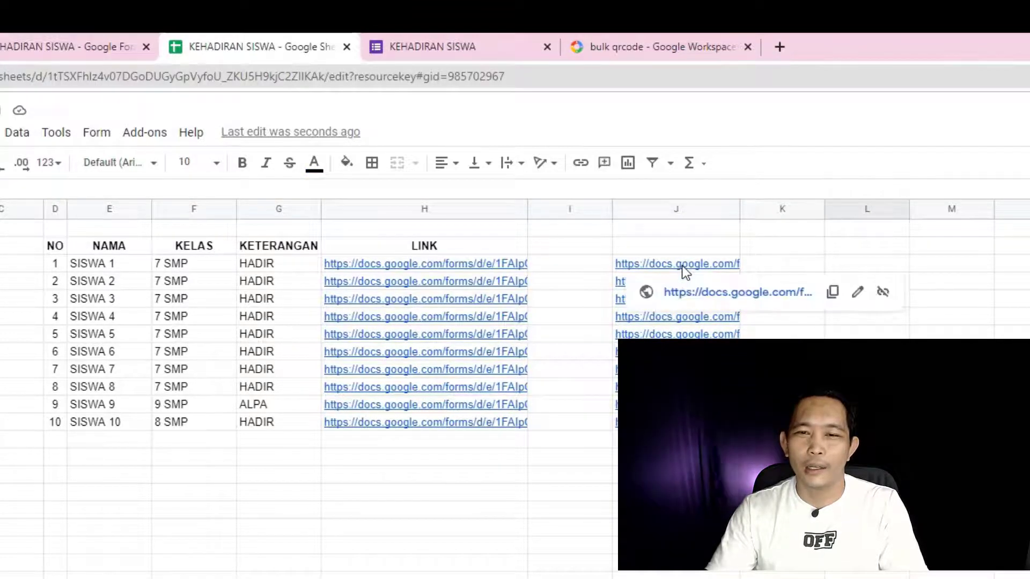
pyautogui.moveTo(105, 268); pyautogui.dragTo(111, 424)
pyautogui.click(423, 576)
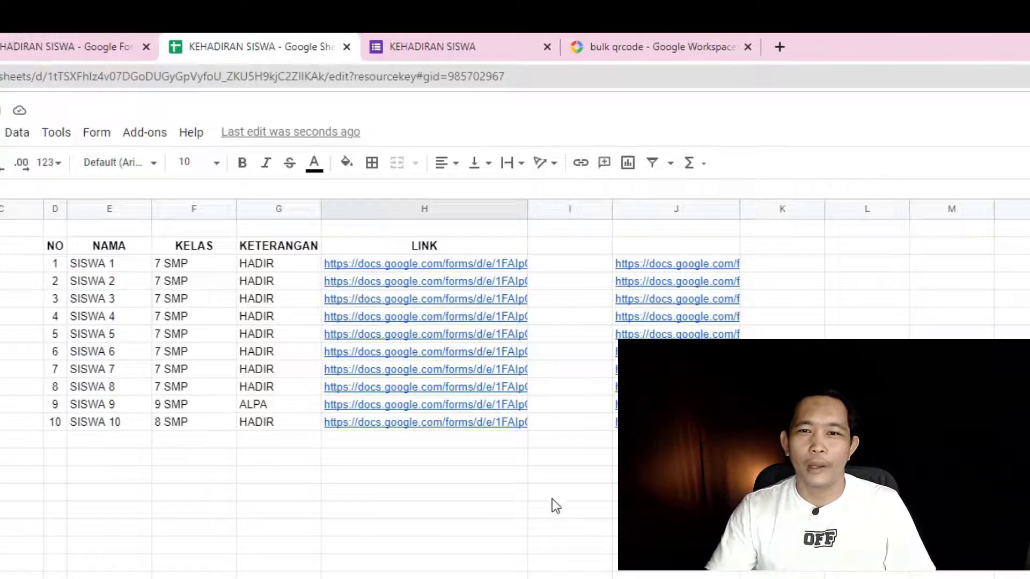
# - Open the generated link in J3, check the form's pre-filled name, class and status against row 3, and close the form
pyautogui.moveTo(660, 263)
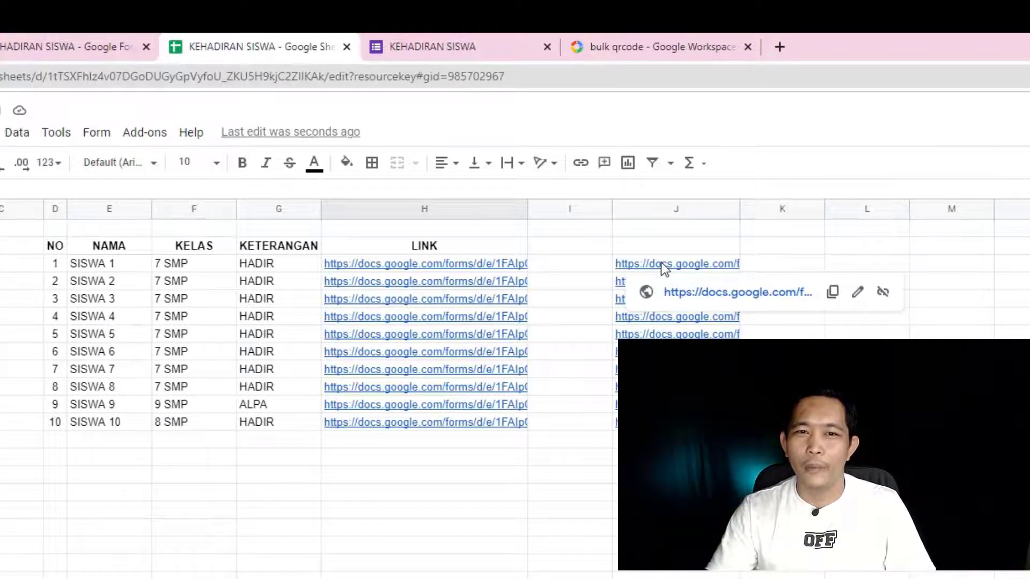
pyautogui.click(109, 270)
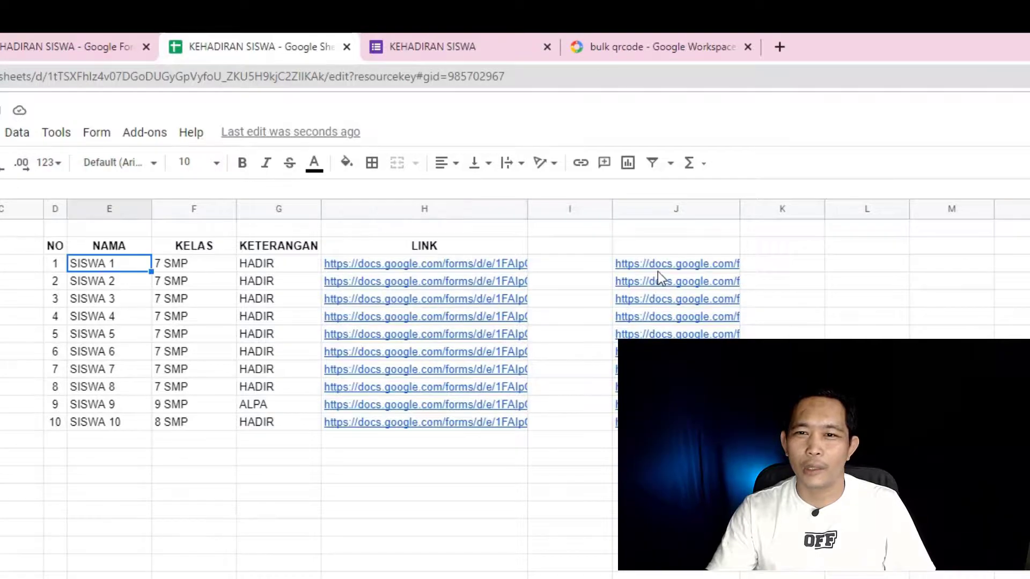
pyautogui.click(678, 266)
pyautogui.click(681, 290)
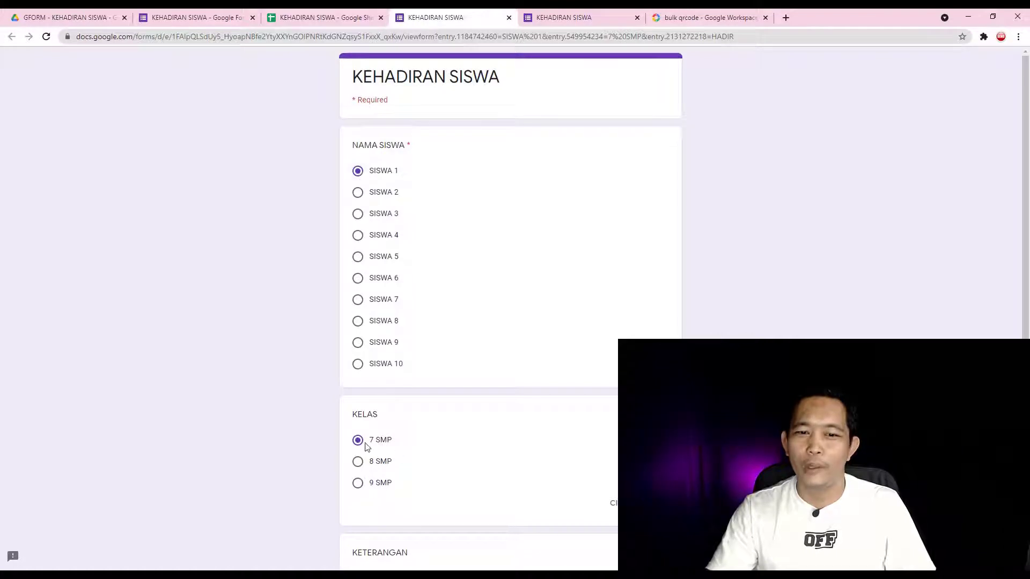
pyautogui.scroll(-4, 401, 391)
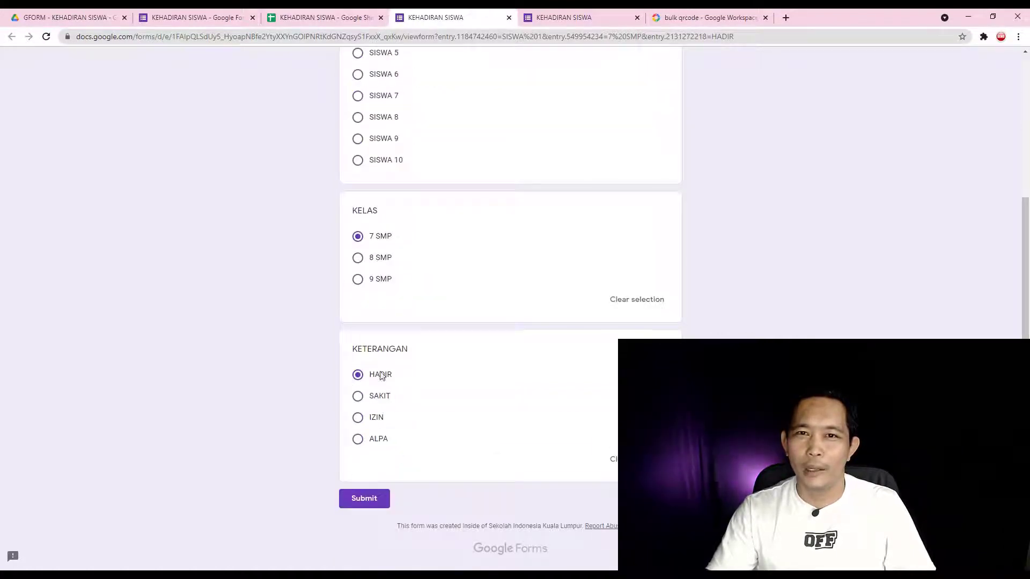
pyautogui.click(509, 18)
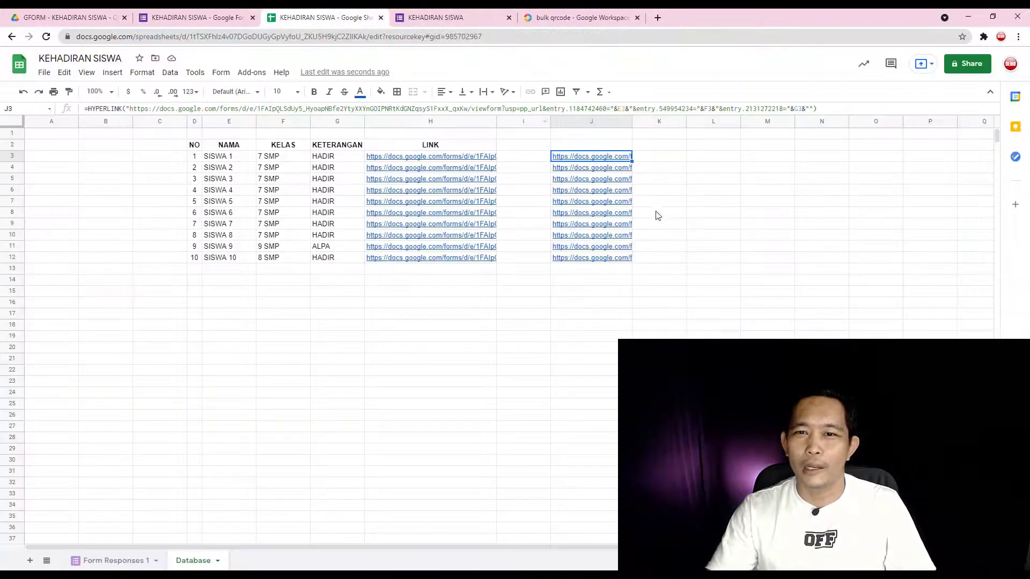
# - Open the generated link in J11, check the form's pre-filled name, class and status, and close the form
pyautogui.click(611, 251)
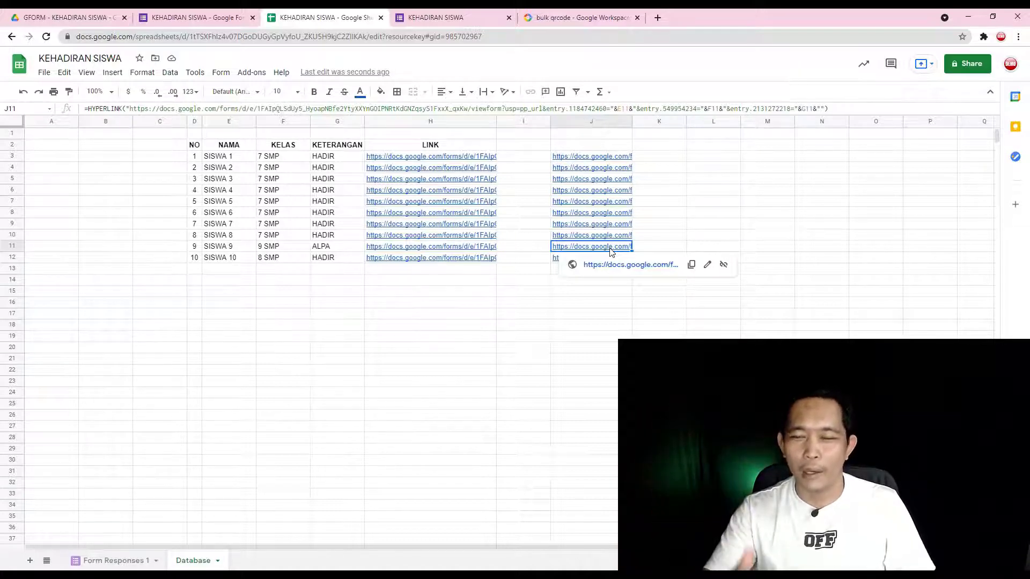
pyautogui.click(604, 264)
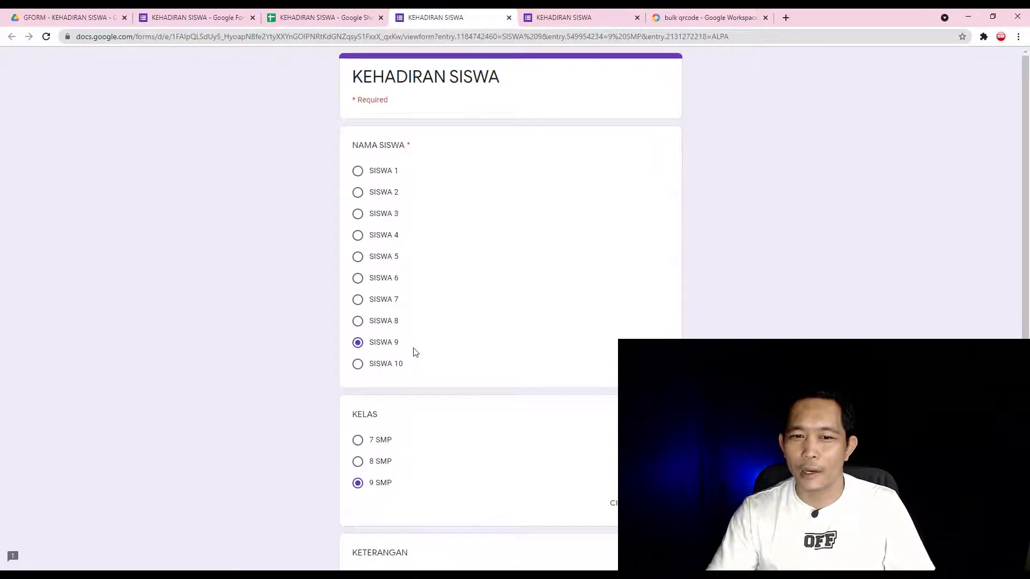
pyautogui.scroll(-3, 415, 351)
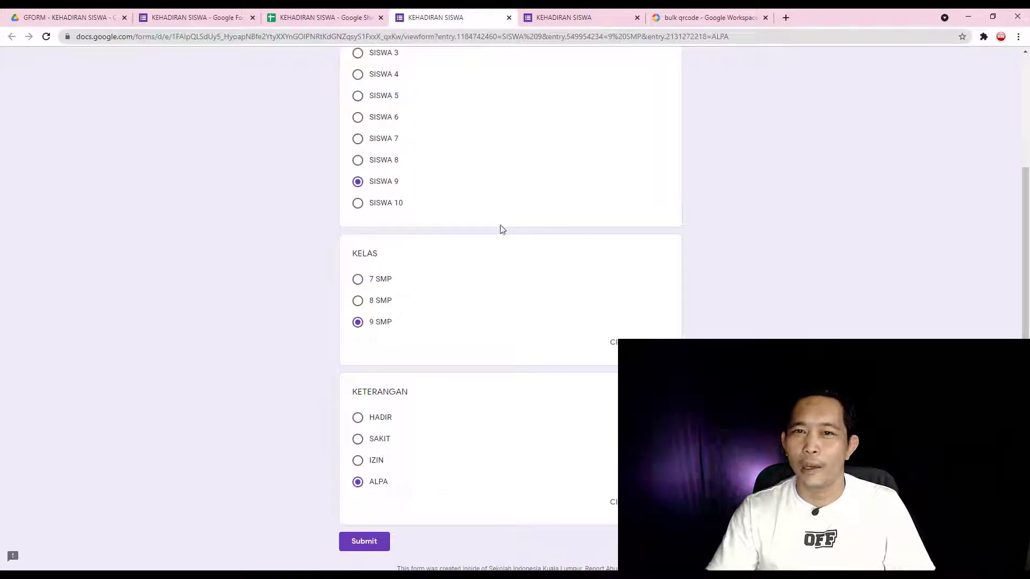
pyautogui.click(509, 18)
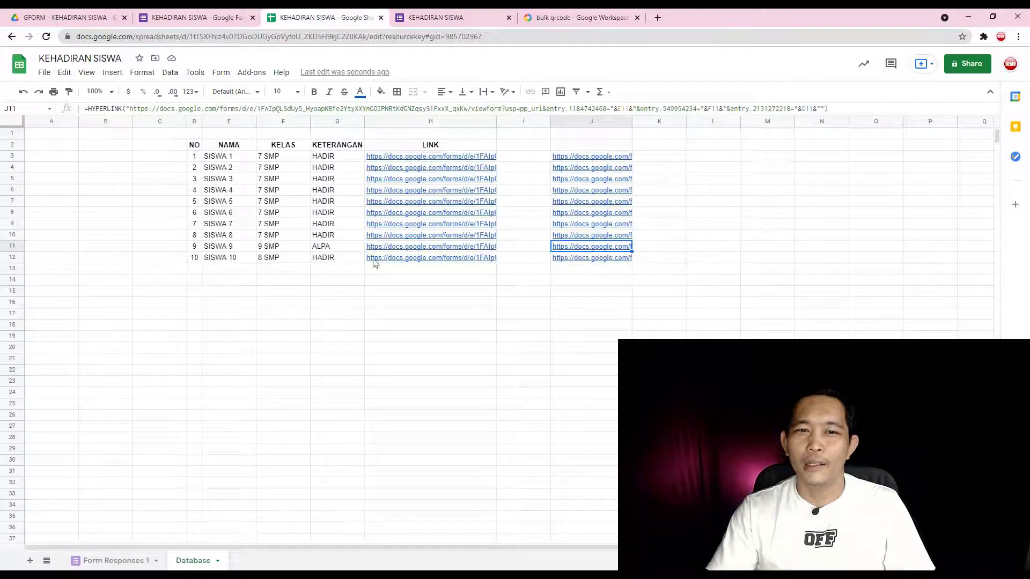
# - Fill the status HADIR from G10 down to G12 in the KETERANGAN column
pyautogui.click(336, 249)
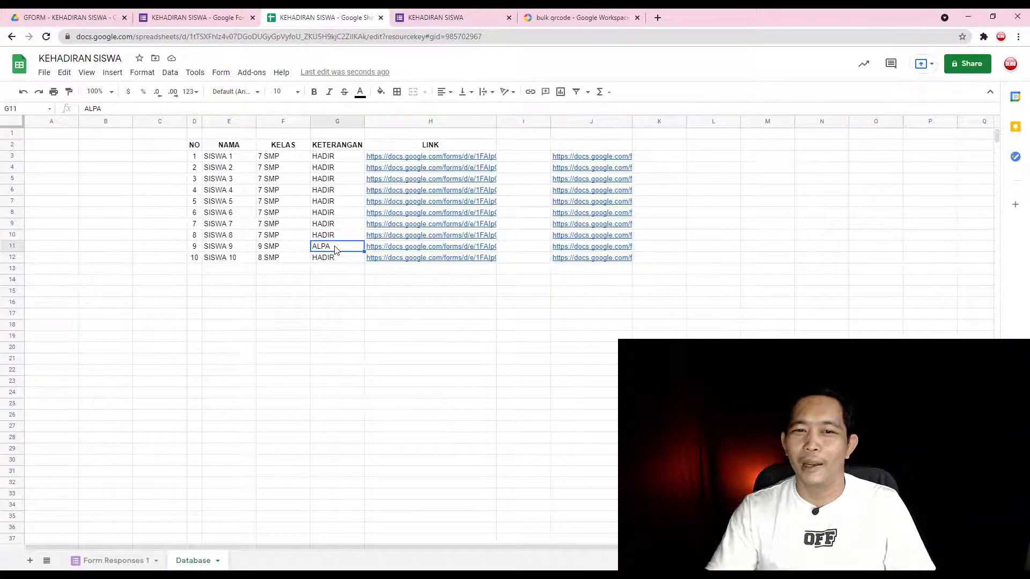
pyautogui.click(337, 236)
pyautogui.moveTo(363, 240); pyautogui.dragTo(362, 263)
pyautogui.click(452, 346)
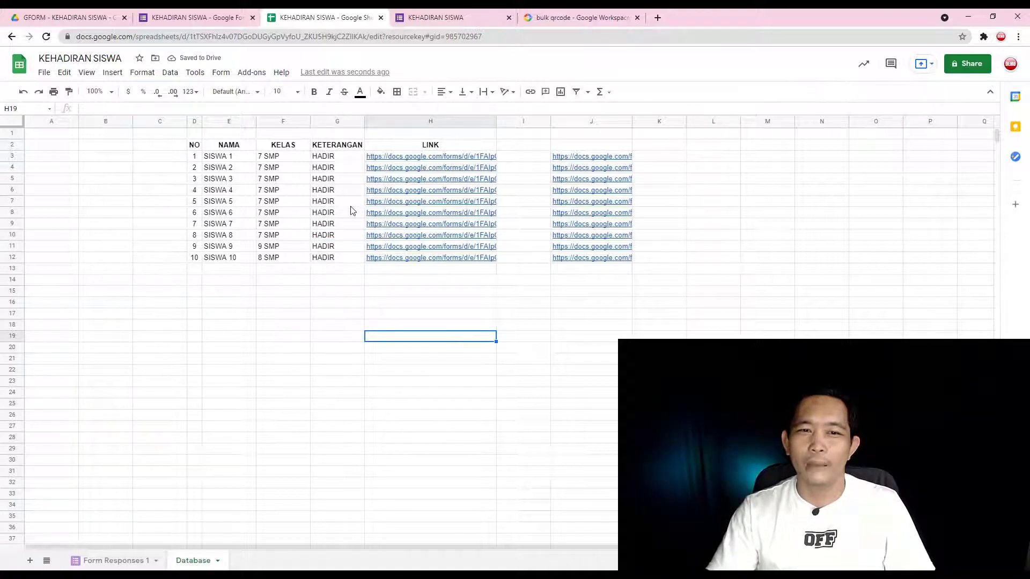
# - Open the generated link in J7, check the form's pre-filled name, class and status against row 7, and close the form
pyautogui.click(222, 202)
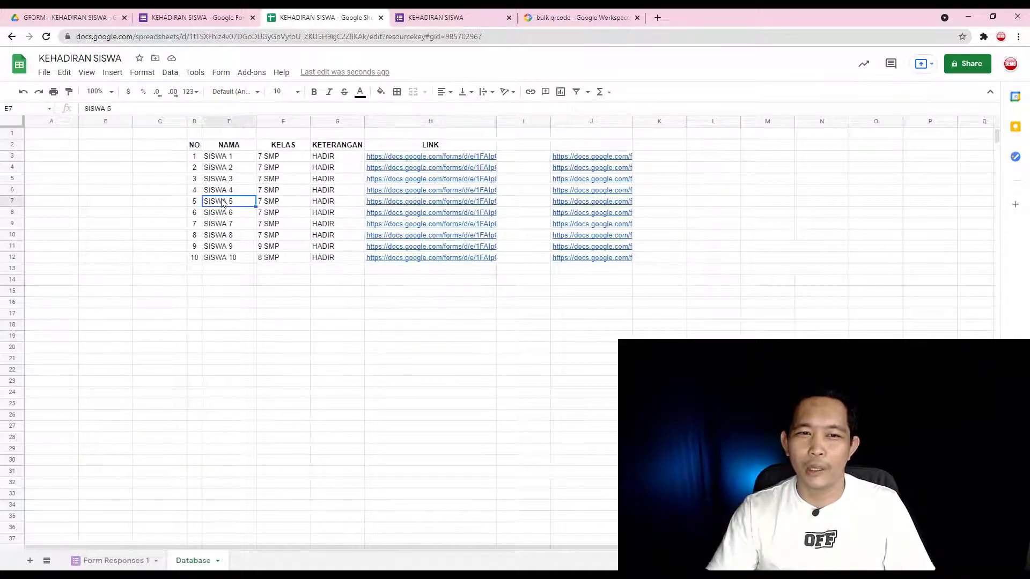
pyautogui.click(266, 204)
pyautogui.click(323, 203)
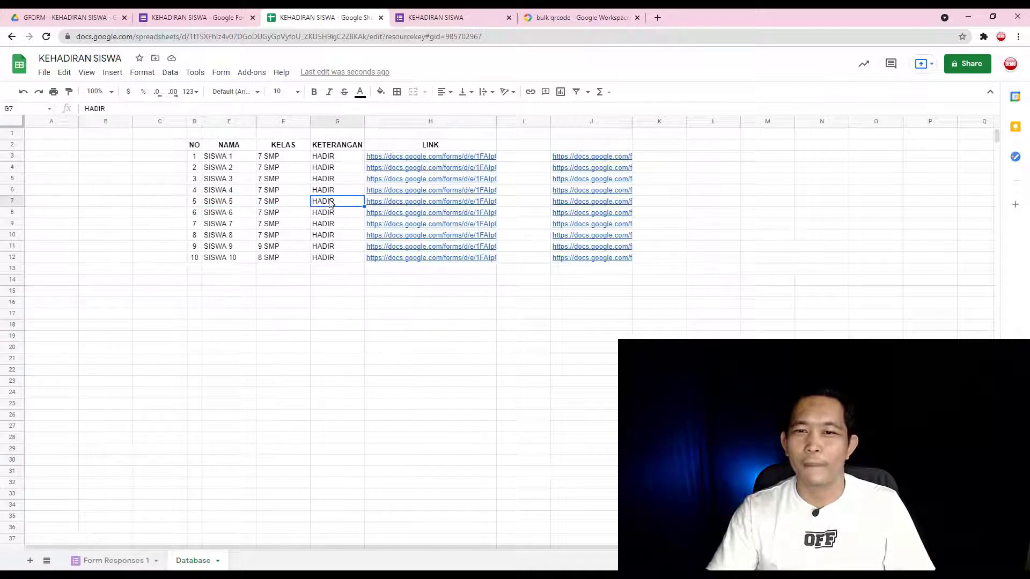
pyautogui.click(586, 207)
pyautogui.click(594, 220)
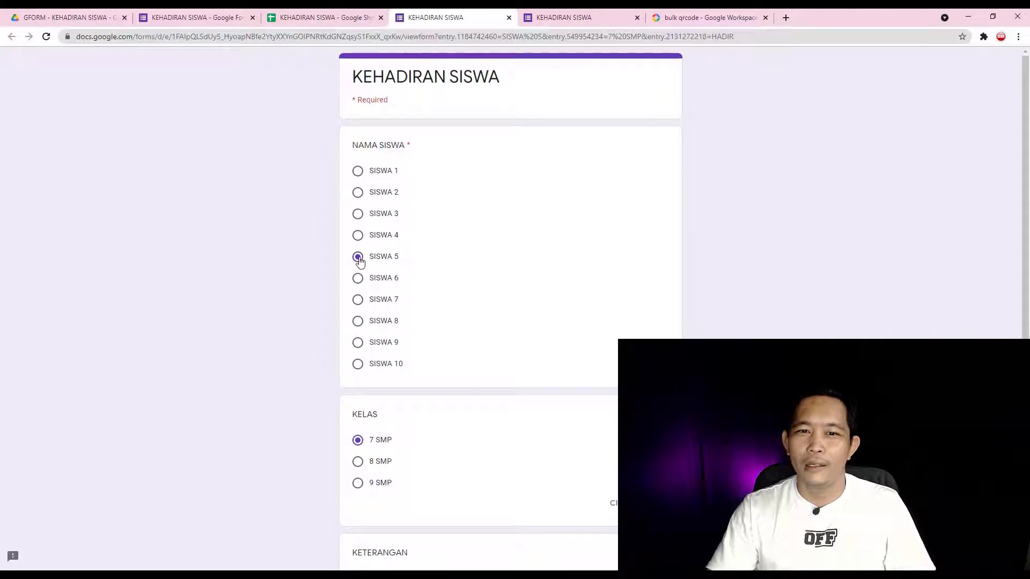
pyautogui.scroll(-2, 460, 382)
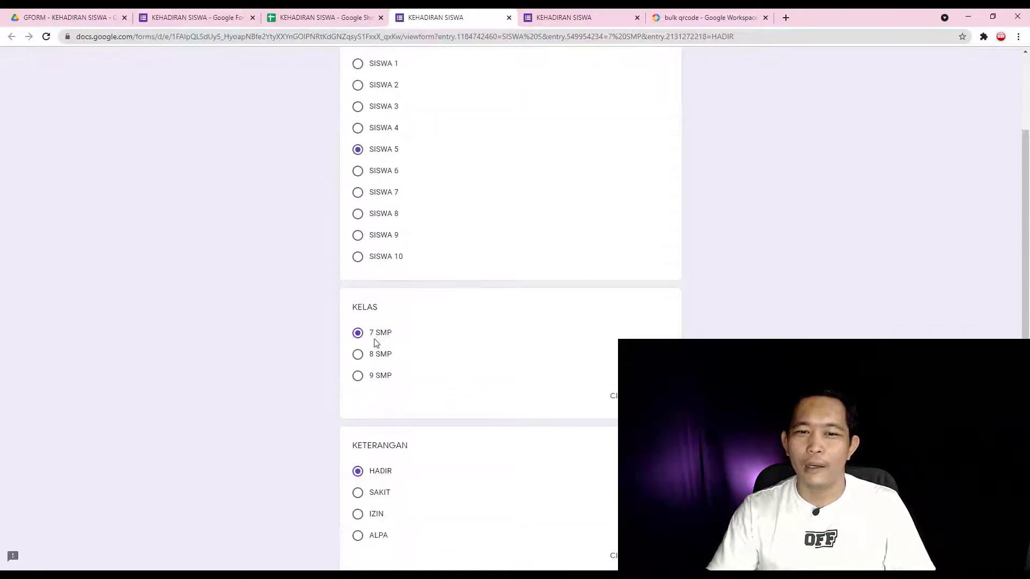
pyautogui.click(509, 17)
pyautogui.click(596, 356)
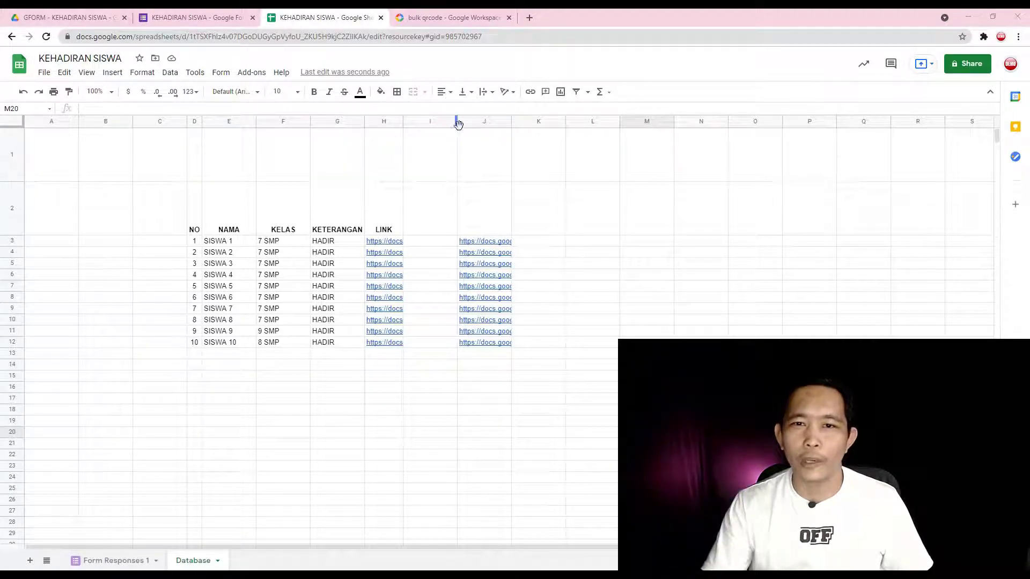
# - Narrow the empty column I and check the pre-filled answers in the form opened from the J3 link
pyautogui.moveTo(457, 121); pyautogui.dragTo(430, 121)
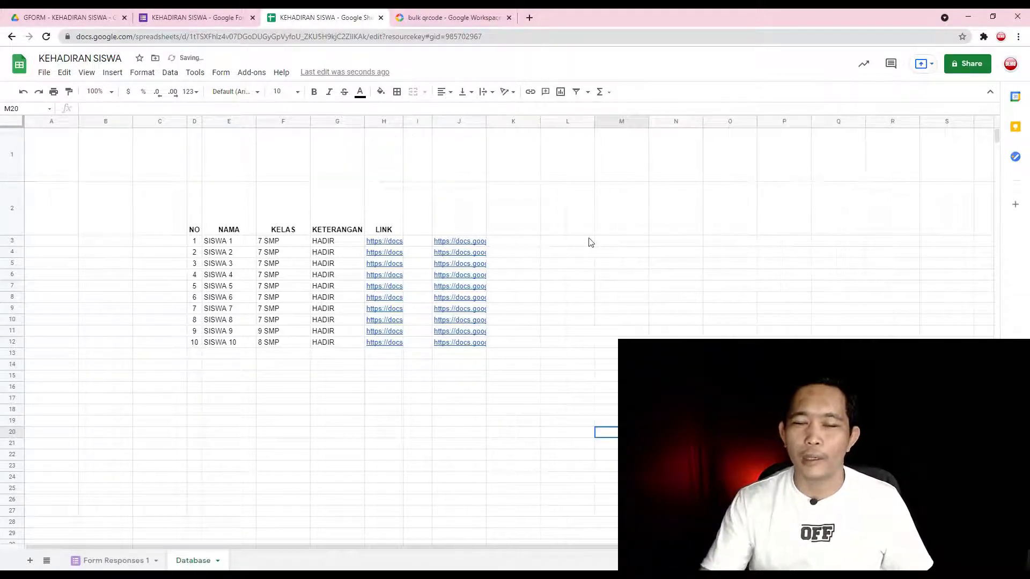
pyautogui.click(473, 242)
pyautogui.click(500, 261)
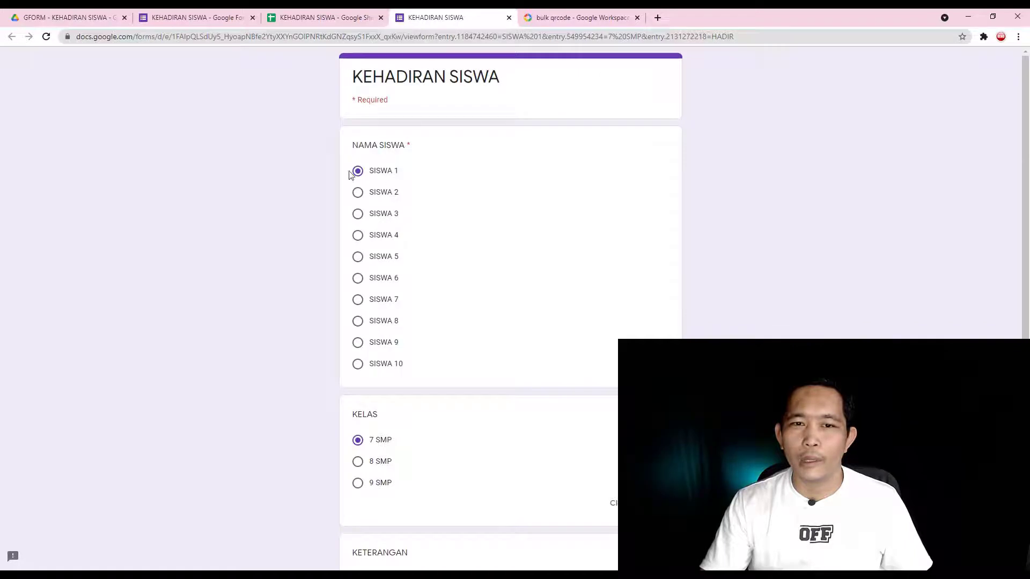
pyautogui.scroll(-4, 387, 247)
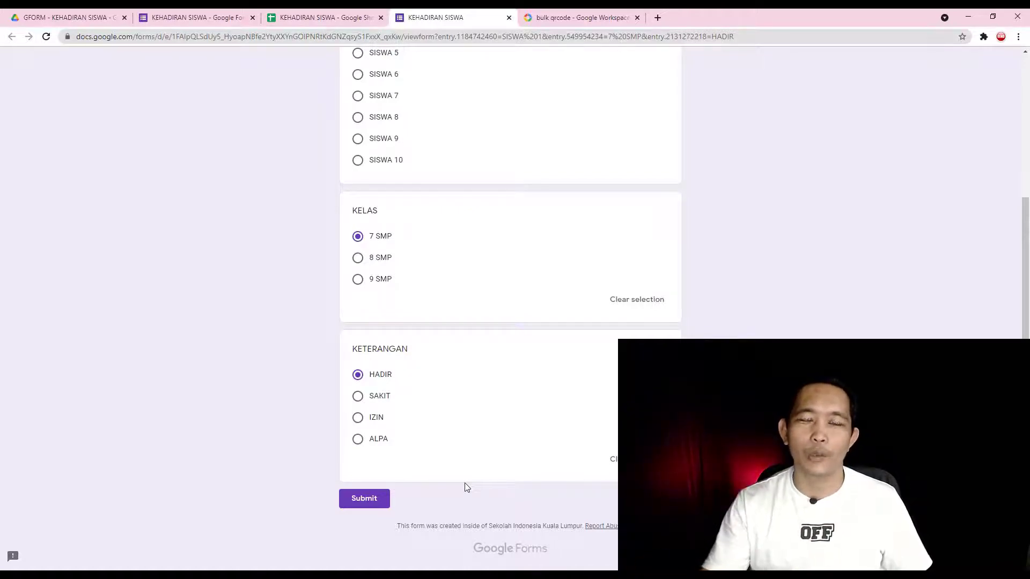
pyautogui.click(509, 18)
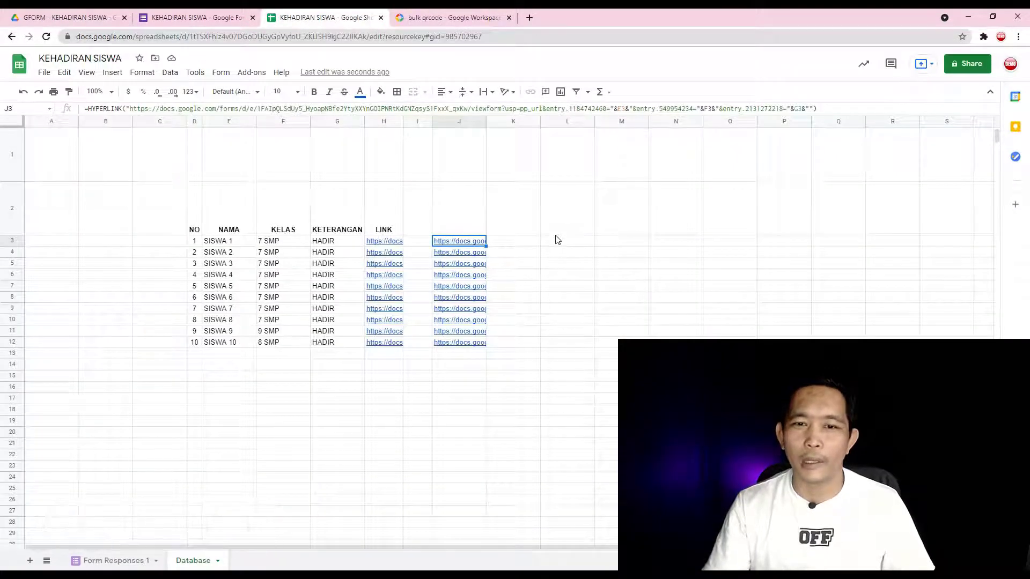
# - Examine the viewform part of the link in J3's HYPERLINK formula
pyautogui.moveTo(451, 242)
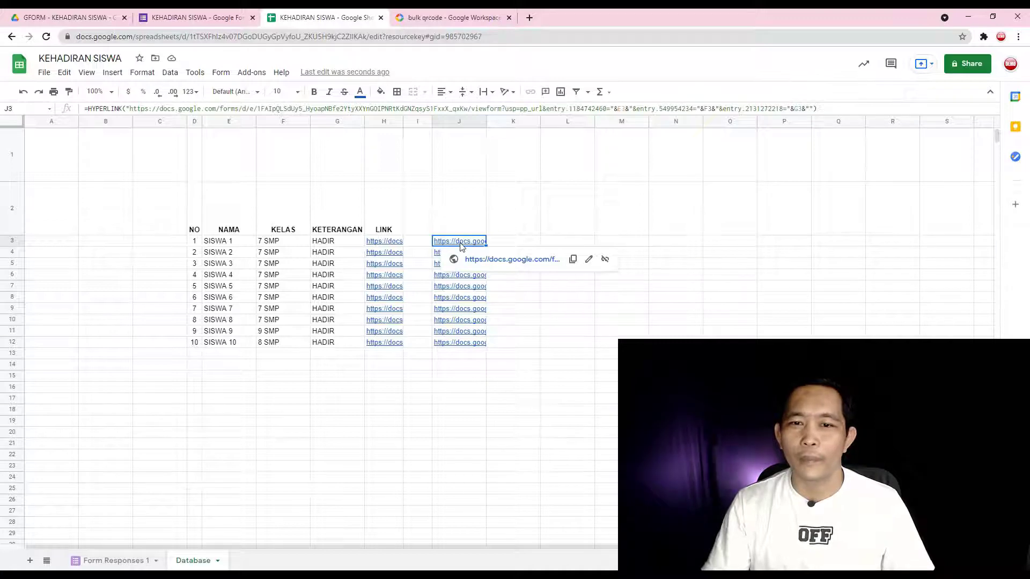
pyautogui.doubleClick(460, 242)
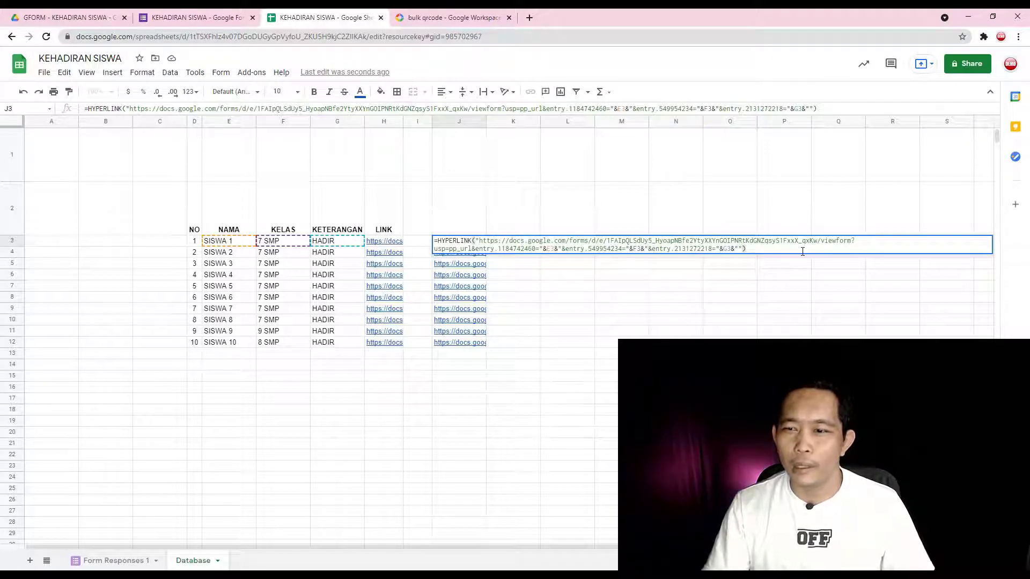
pyautogui.moveTo(821, 242); pyautogui.dragTo(852, 241)
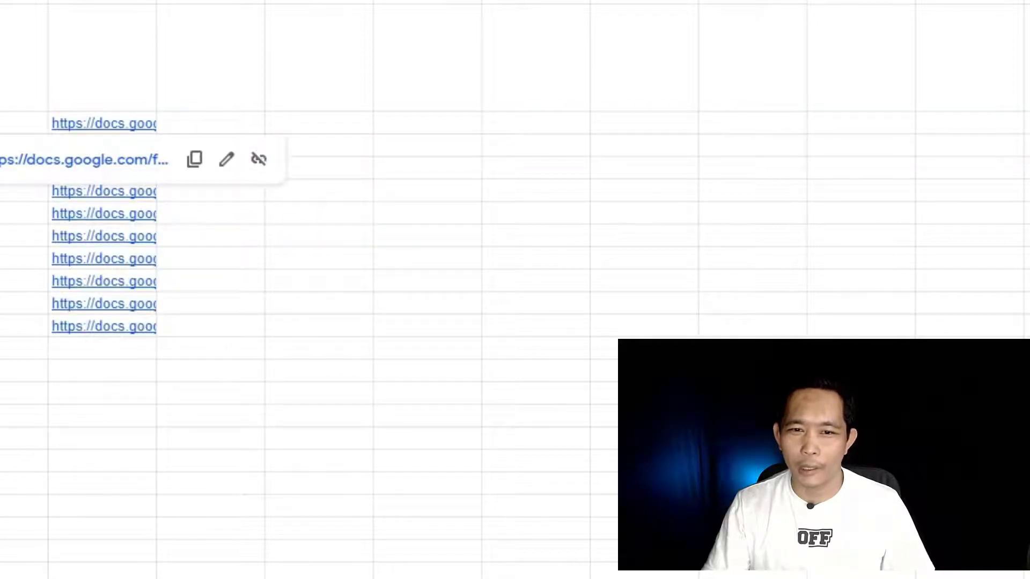
# - Copy the text formResponse from the link in H3's HYPERLINK formula
pyautogui.press('Return')
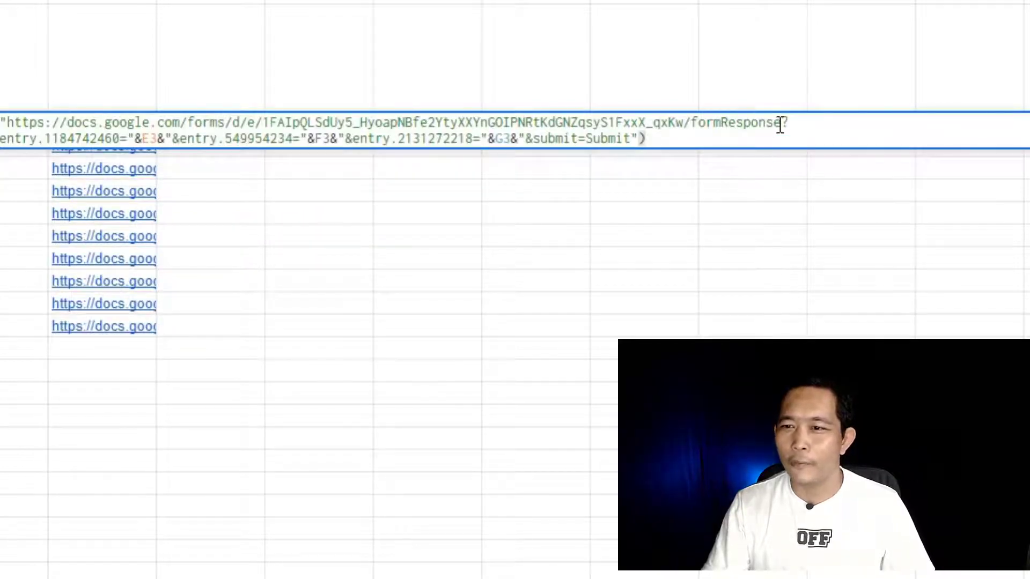
pyautogui.moveTo(781, 123); pyautogui.dragTo(691, 125)
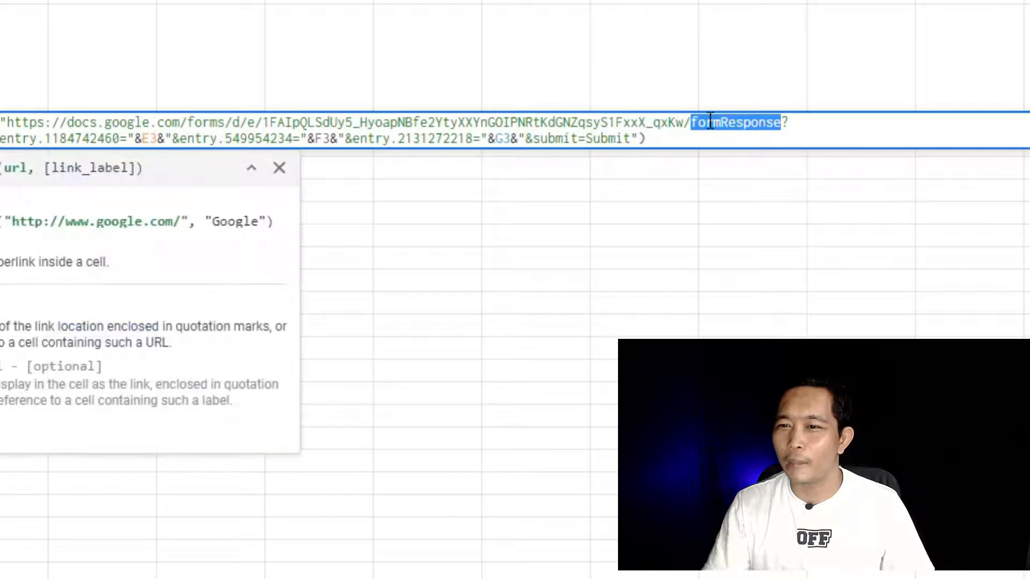
pyautogui.rightClick(707, 124)
pyautogui.click(762, 202)
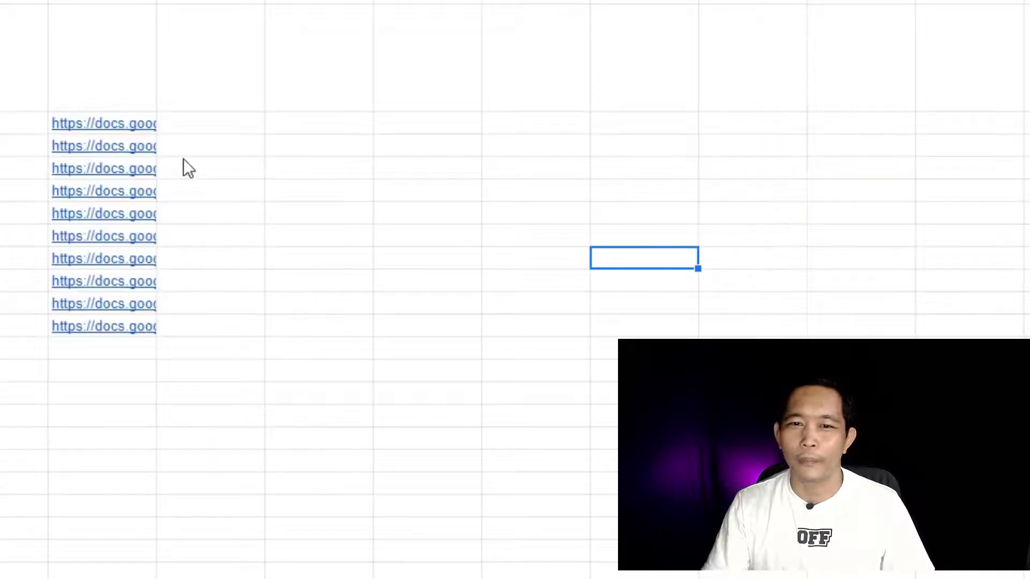
# - Replace viewform with formResponse in the link of J3's HYPERLINK formula
pyautogui.click(143, 126)
pyautogui.doubleClick(143, 126)
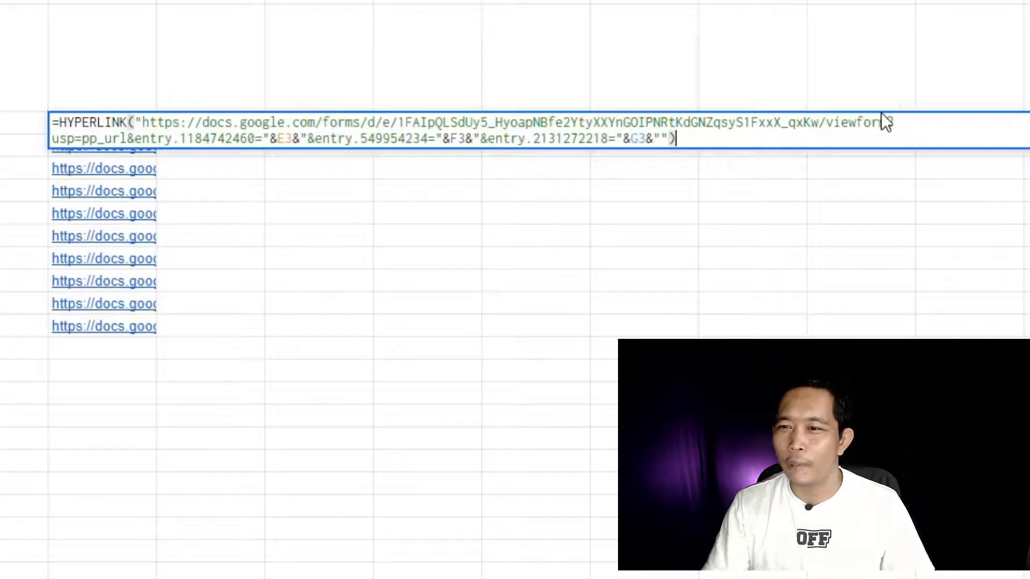
pyautogui.moveTo(888, 122); pyautogui.dragTo(830, 125)
pyautogui.write('formResponse')
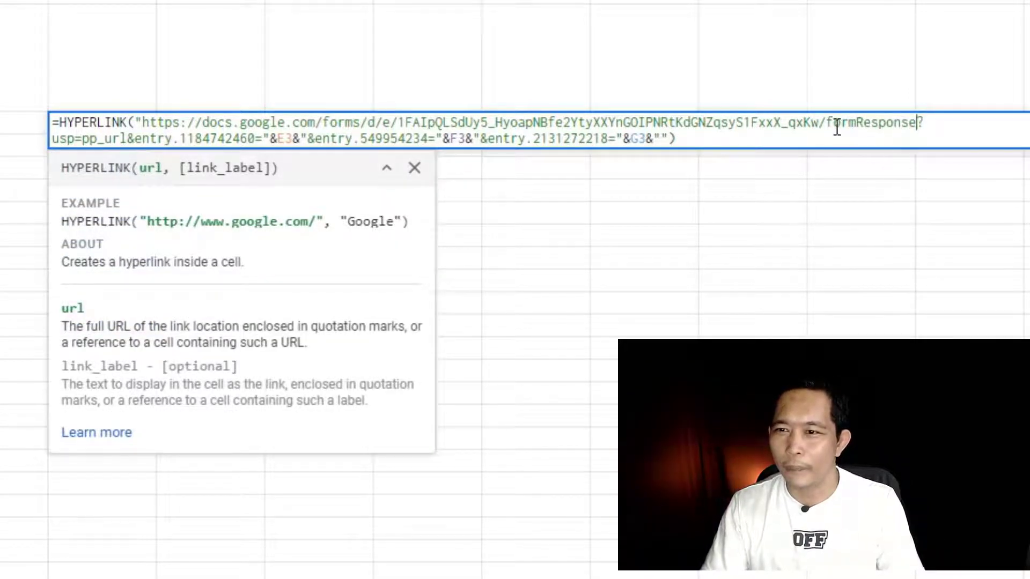
pyautogui.click(673, 321)
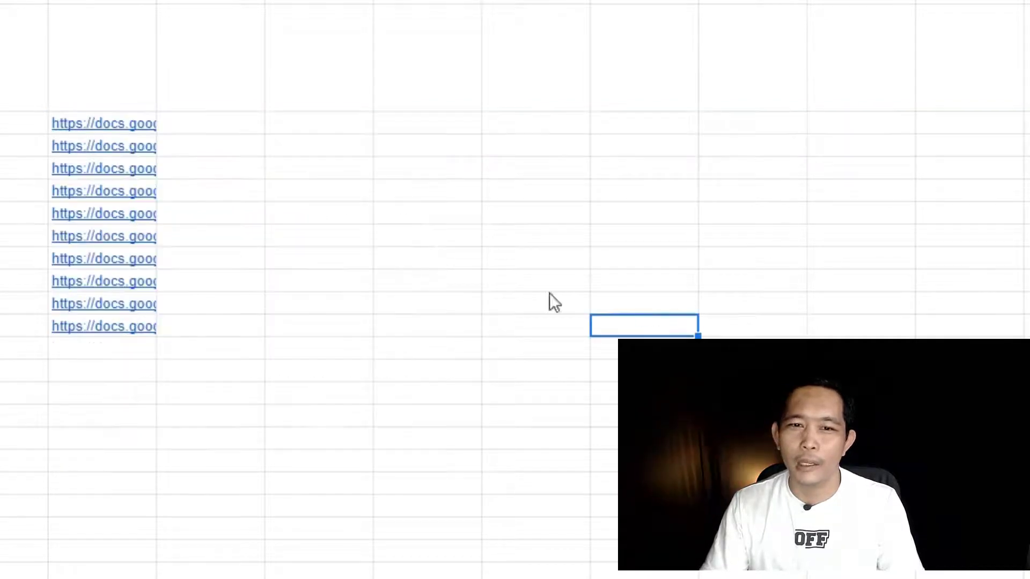
# - Copy the text &submit=Submit from the end of H3's HYPERLINK formula
pyautogui.doubleClick(2, 124)
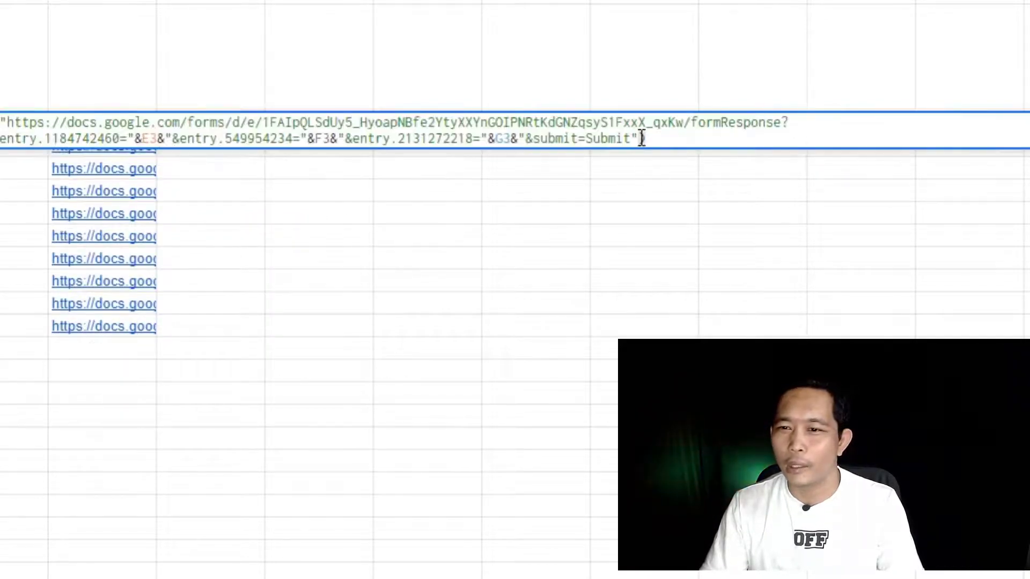
pyautogui.moveTo(632, 138); pyautogui.dragTo(528, 138)
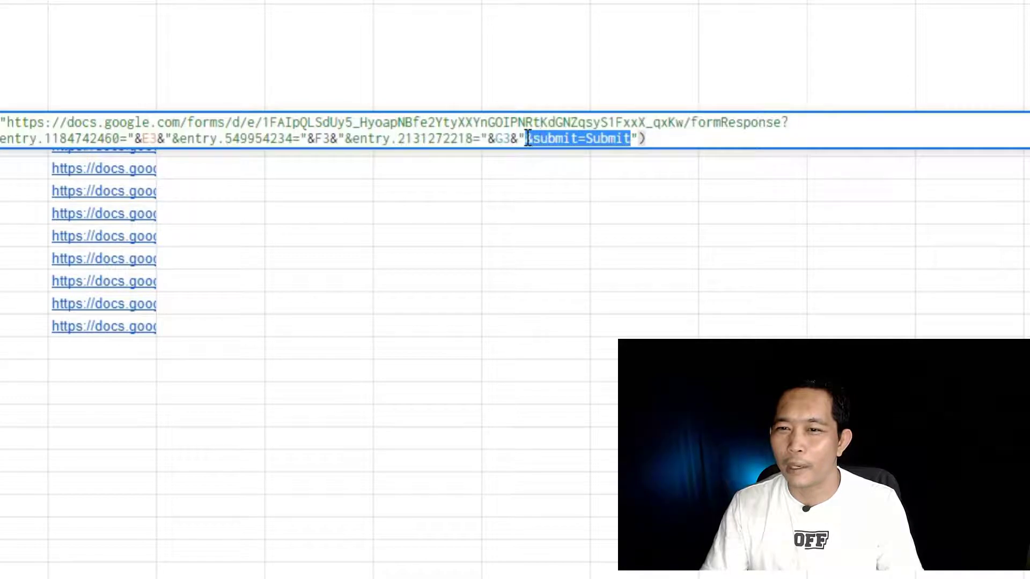
pyautogui.rightClick(542, 139)
pyautogui.click(615, 215)
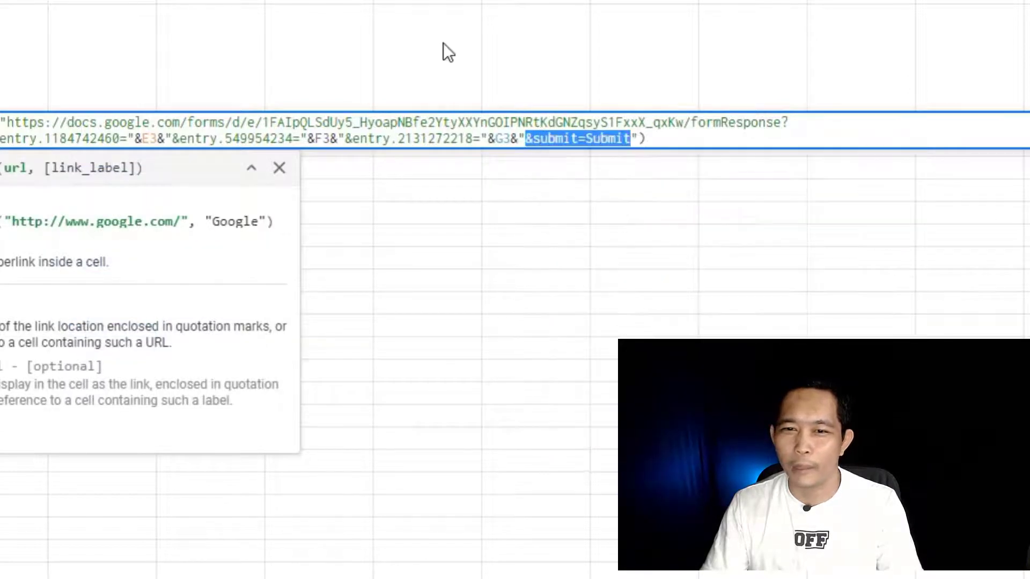
pyautogui.click(443, 43)
# - Add &submit=Submit between the last pair of quotation marks in J3's HYPERLINK formula
pyautogui.click(86, 115)
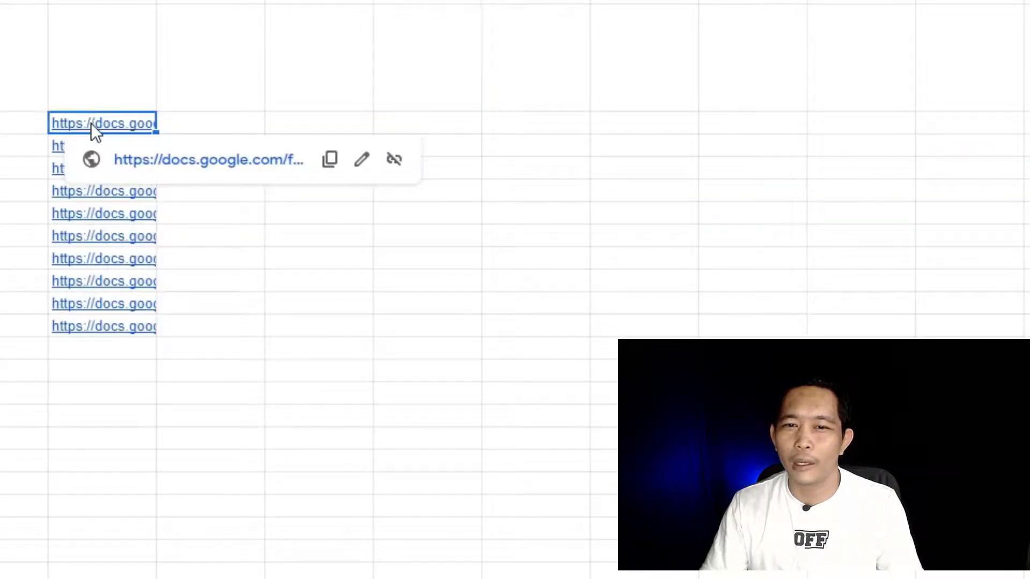
pyautogui.doubleClick(91, 123)
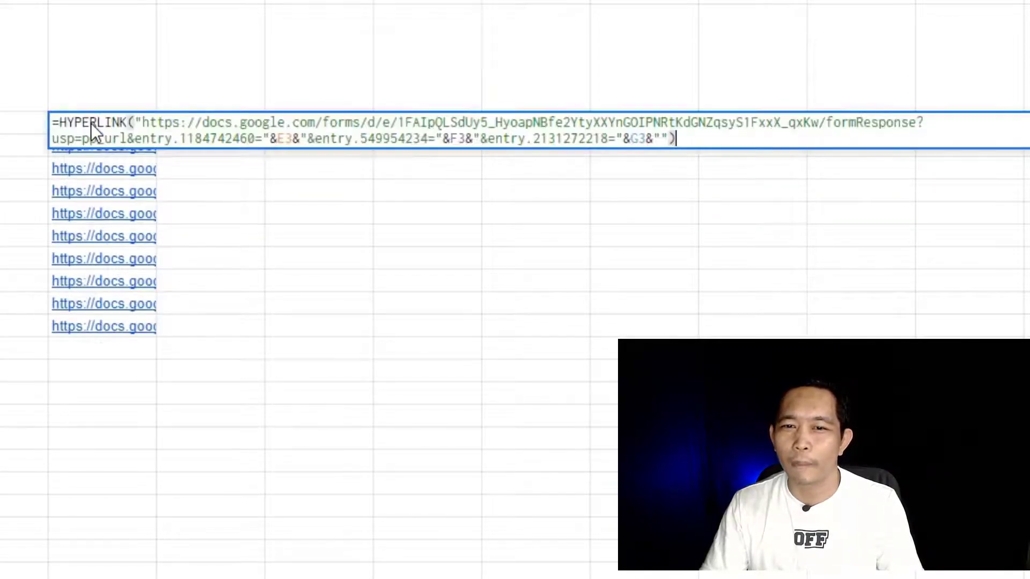
pyautogui.click(662, 139)
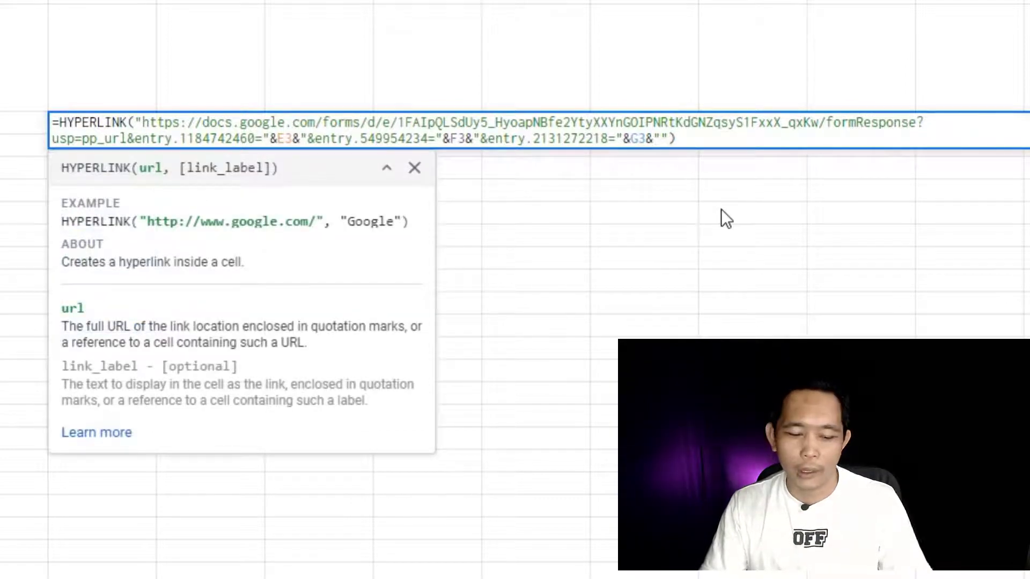
pyautogui.write('&submit=Submit')
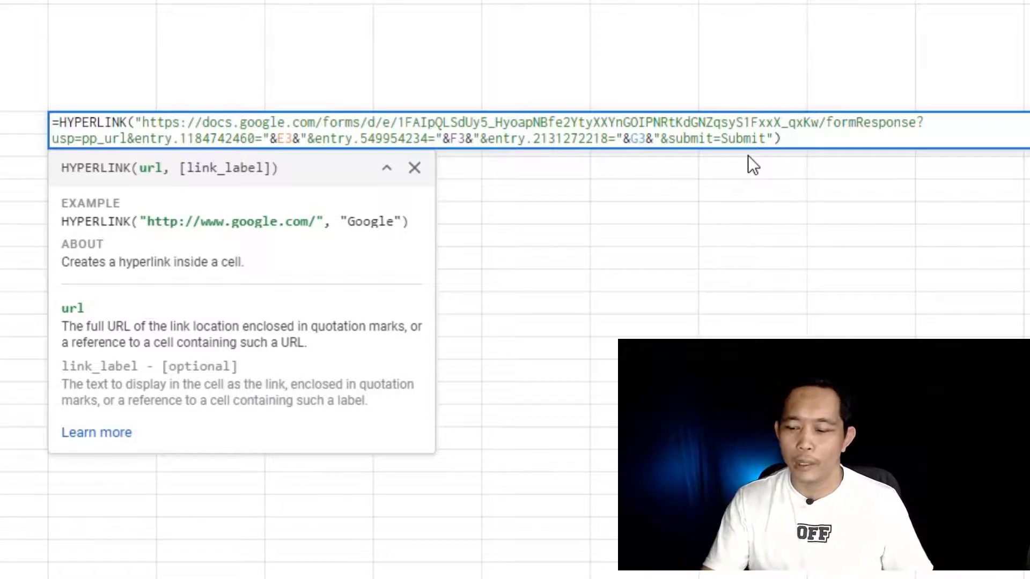
pyautogui.press('Return')
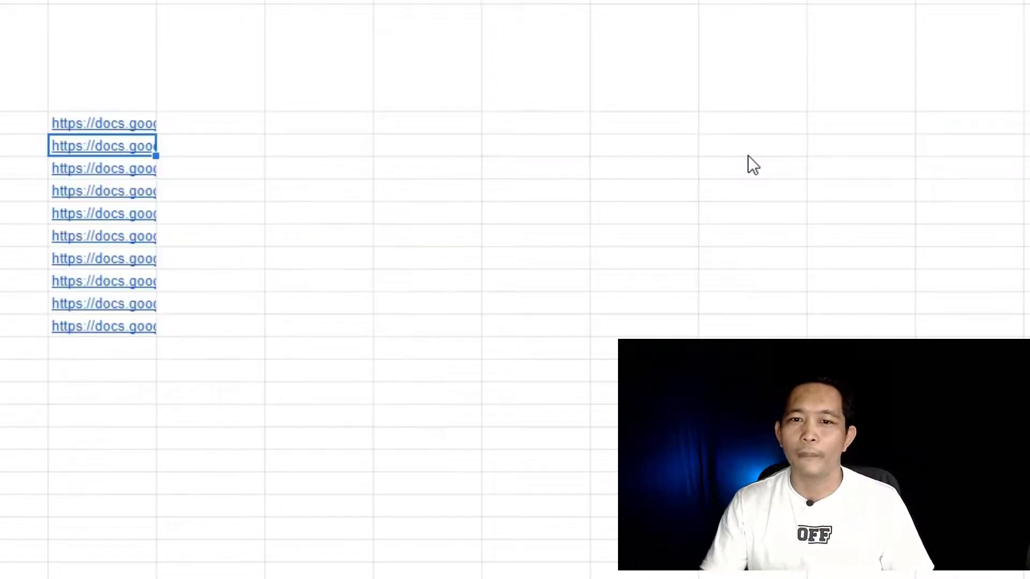
# - Fill the auto-submit HYPERLINK formula from J3 down to J12
pyautogui.click(120, 128)
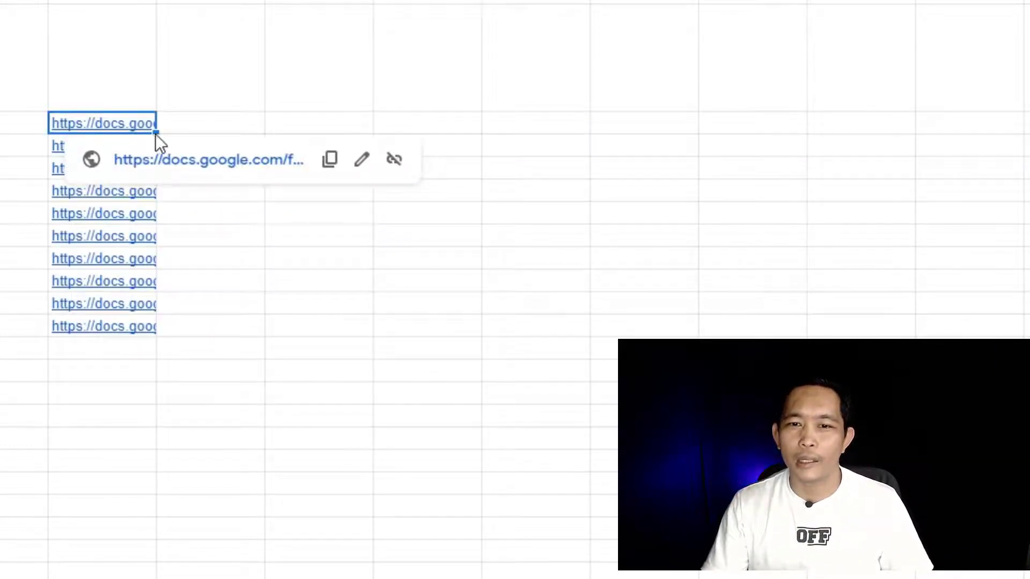
pyautogui.moveTo(155, 134)
pyautogui.mouseDown()
pyautogui.moveTo(141, 330)
pyautogui.moveTo(205, 271)
pyautogui.moveTo(182, 246)
pyautogui.moveTo(134, 120)
pyautogui.moveTo(133, 322)
pyautogui.moveTo(54, 331)
pyautogui.moveTo(302, 311)
pyautogui.mouseUp()
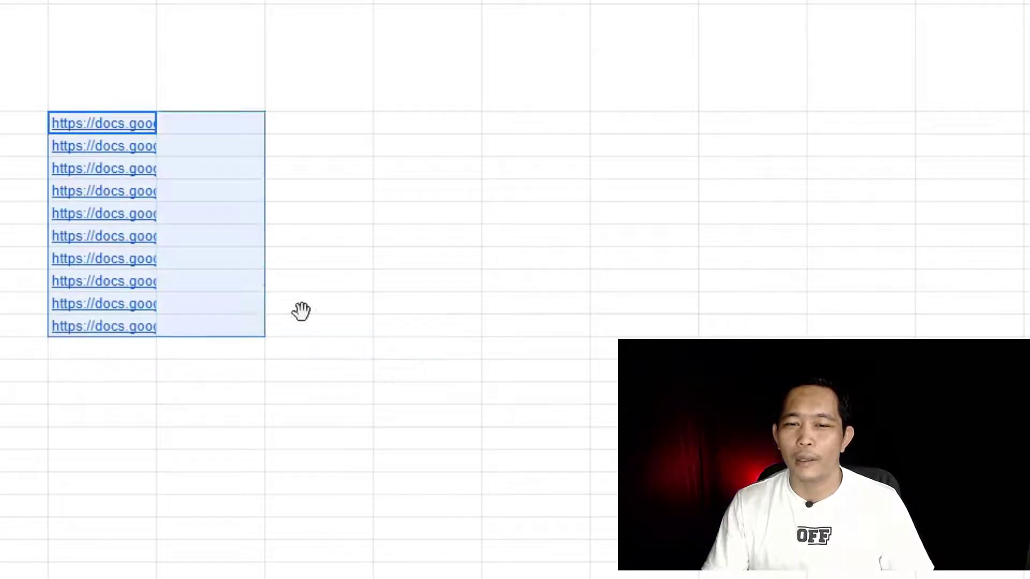
pyautogui.click(306, 310)
pyautogui.click(322, 461)
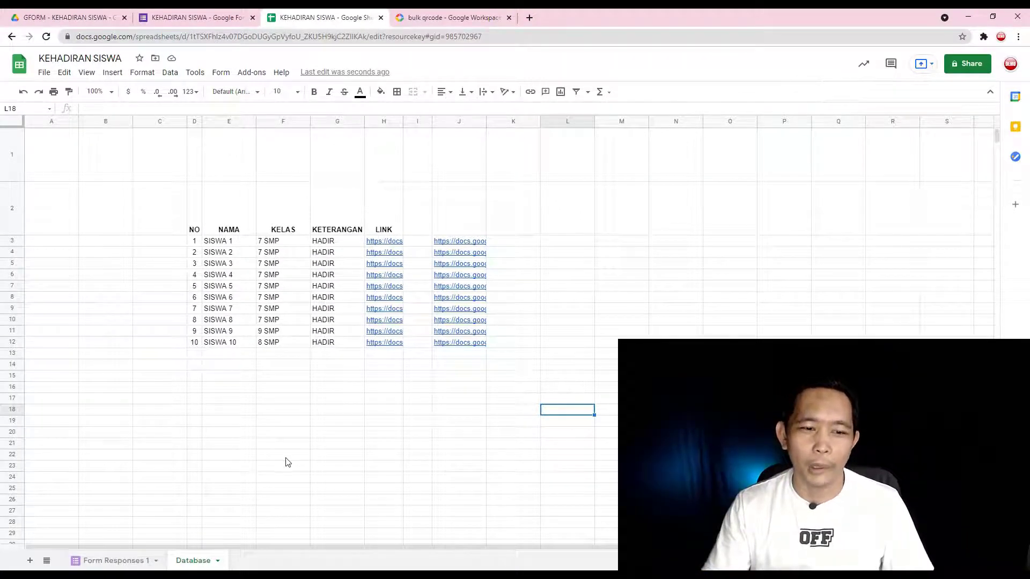
# - Review the attendance responses already recorded in the Form Responses 1 sheet
pyautogui.click(136, 559)
pyautogui.click(151, 225)
pyautogui.moveTo(65, 150); pyautogui.dragTo(298, 176)
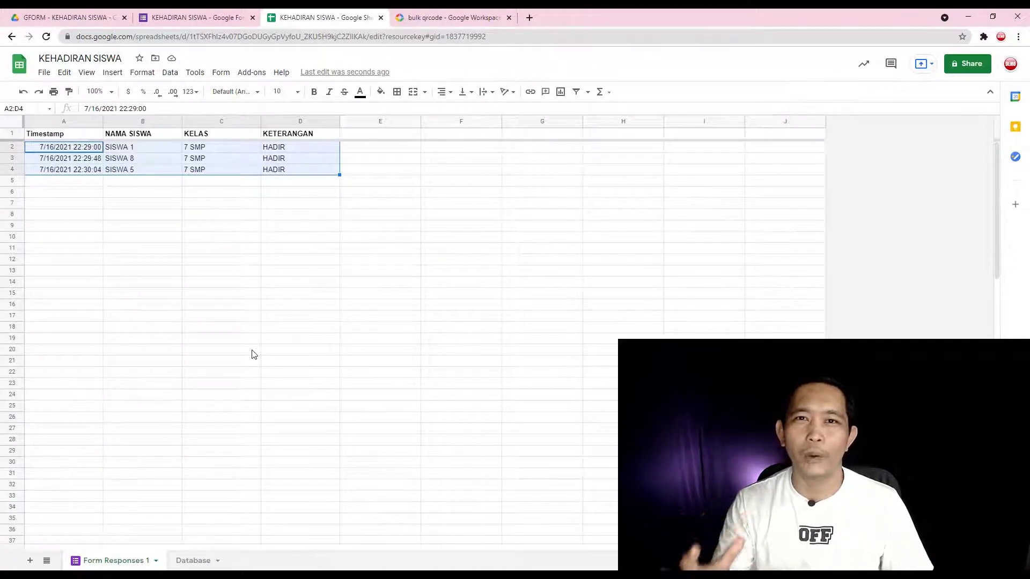
# - Submit SISWA 6's attendance through the link in J8 of the Database sheet and check for it in Form Responses 1
pyautogui.click(193, 561)
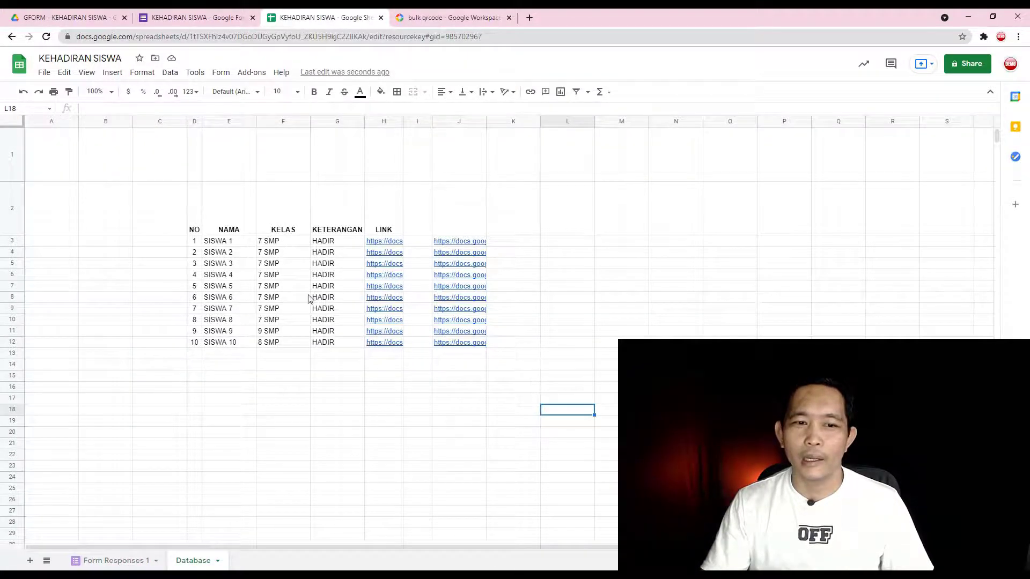
pyautogui.click(465, 300)
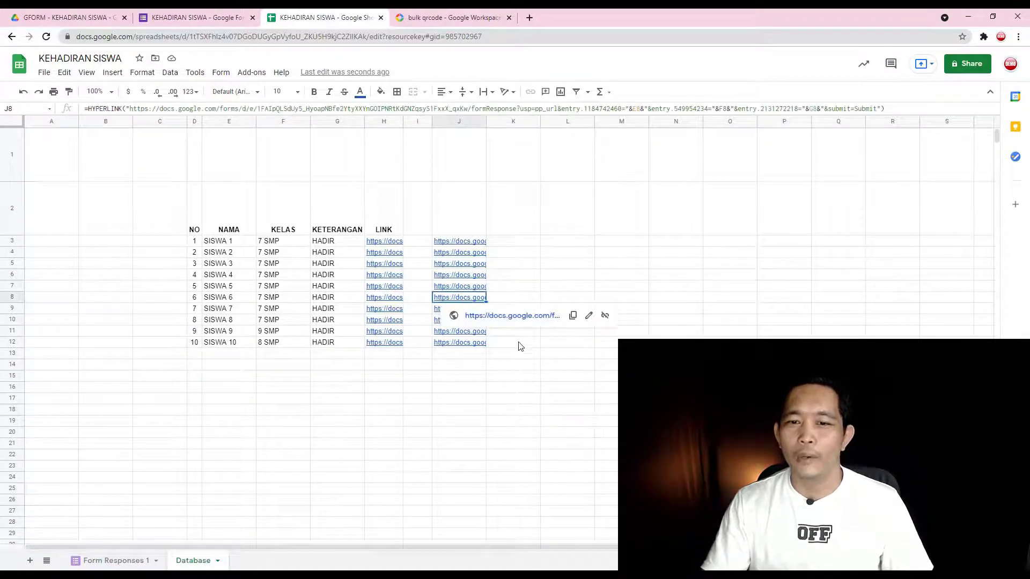
pyautogui.click(512, 316)
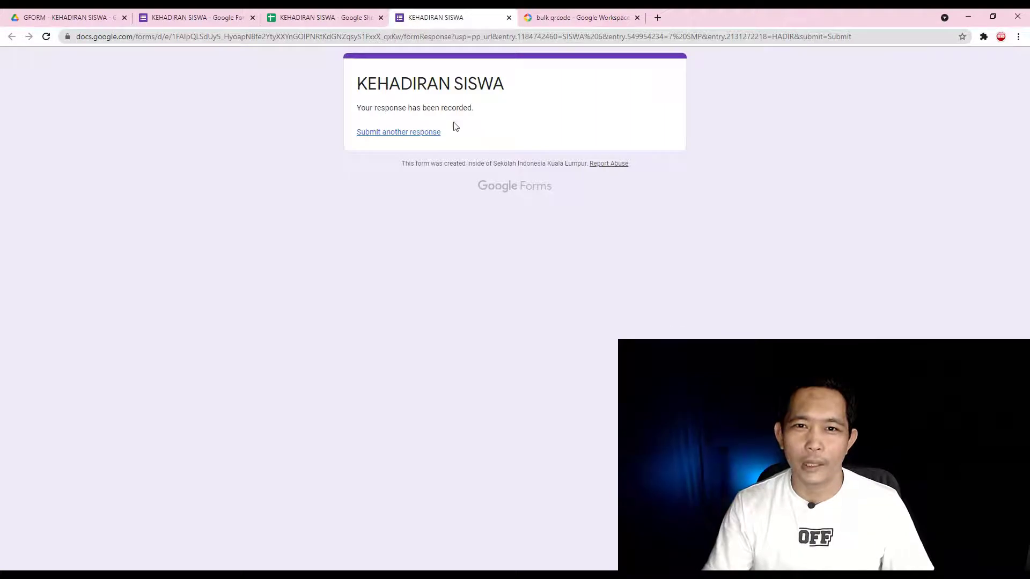
pyautogui.click(330, 19)
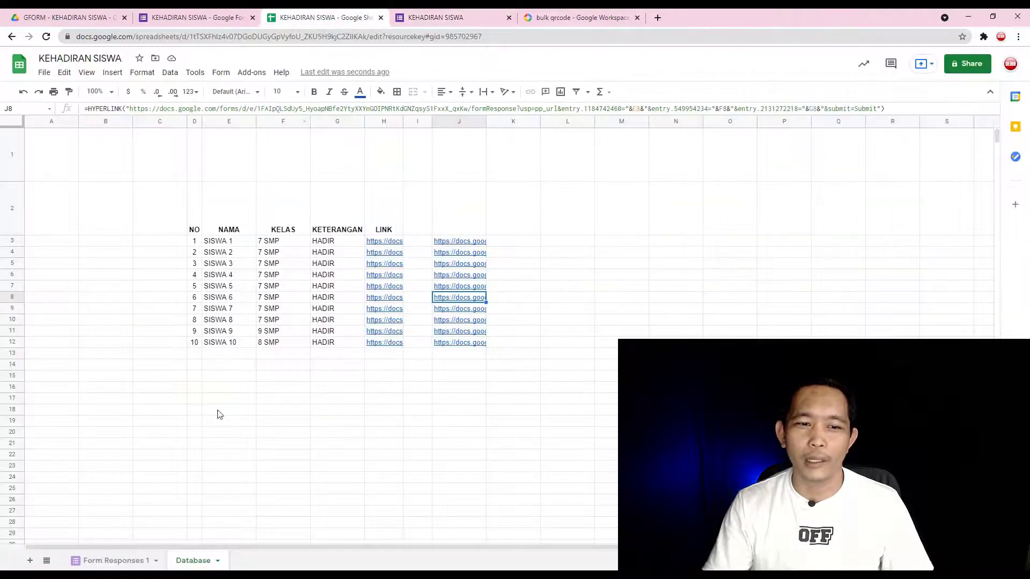
pyautogui.click(116, 561)
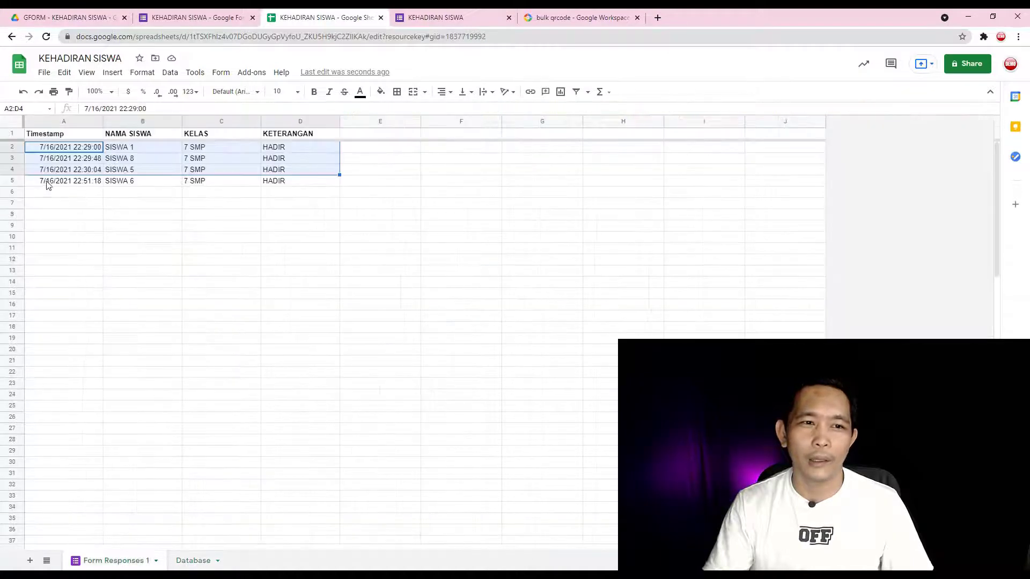
# - Review SISWA 6's new attendance row and the KELAS entries in the Form Responses 1 sheet
pyautogui.moveTo(46, 182); pyautogui.dragTo(271, 188)
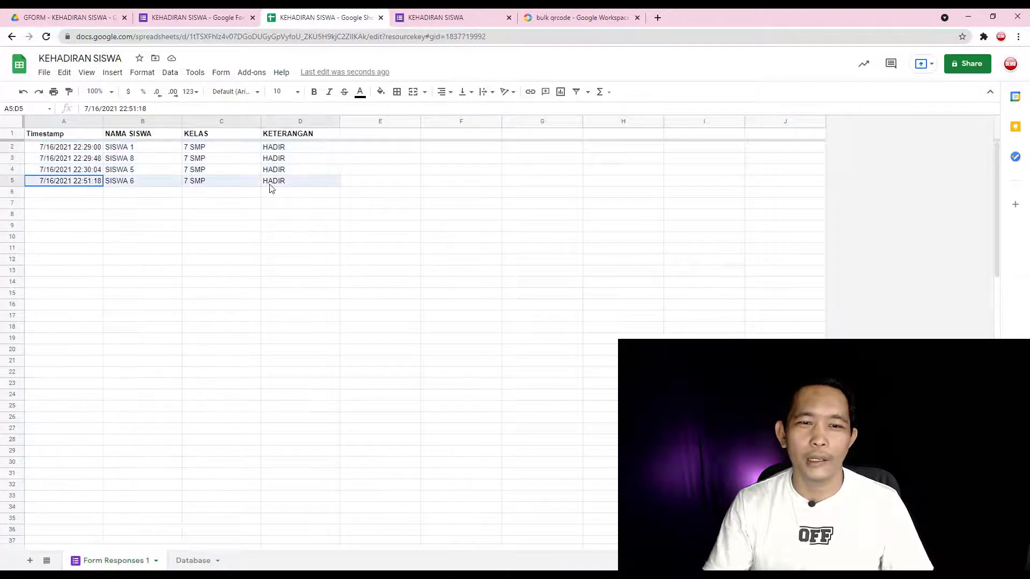
pyautogui.click(252, 214)
pyautogui.moveTo(74, 183); pyautogui.dragTo(294, 186)
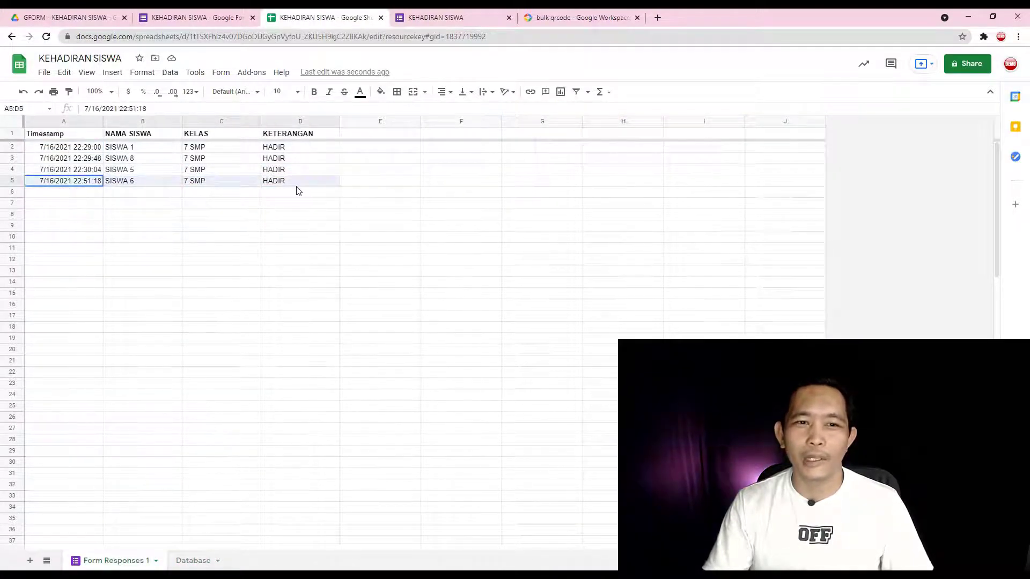
pyautogui.moveTo(209, 148); pyautogui.dragTo(219, 182)
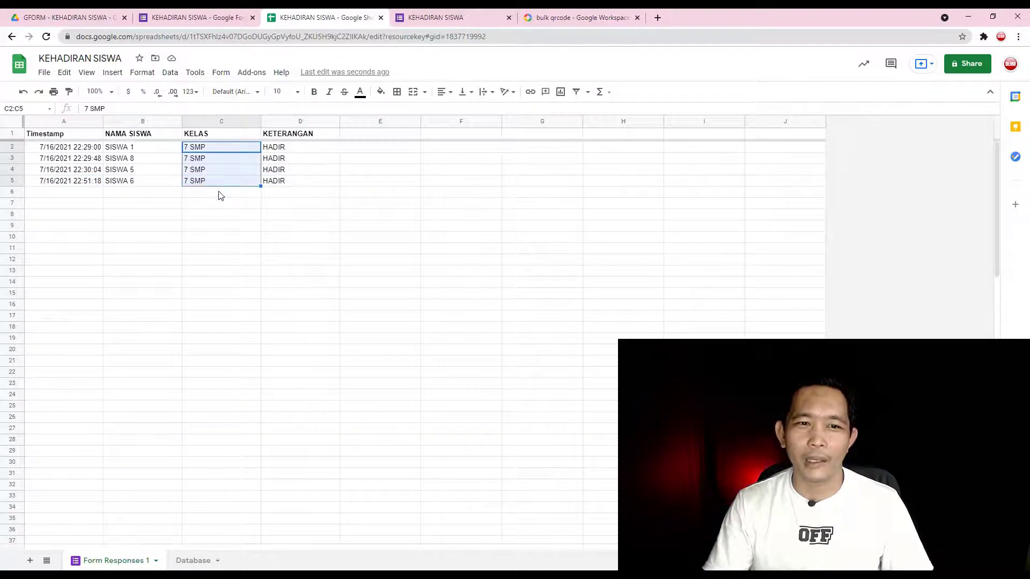
# - Fill the empty cell C6 below the last response in Form Responses 1 with yellow
pyautogui.click(220, 196)
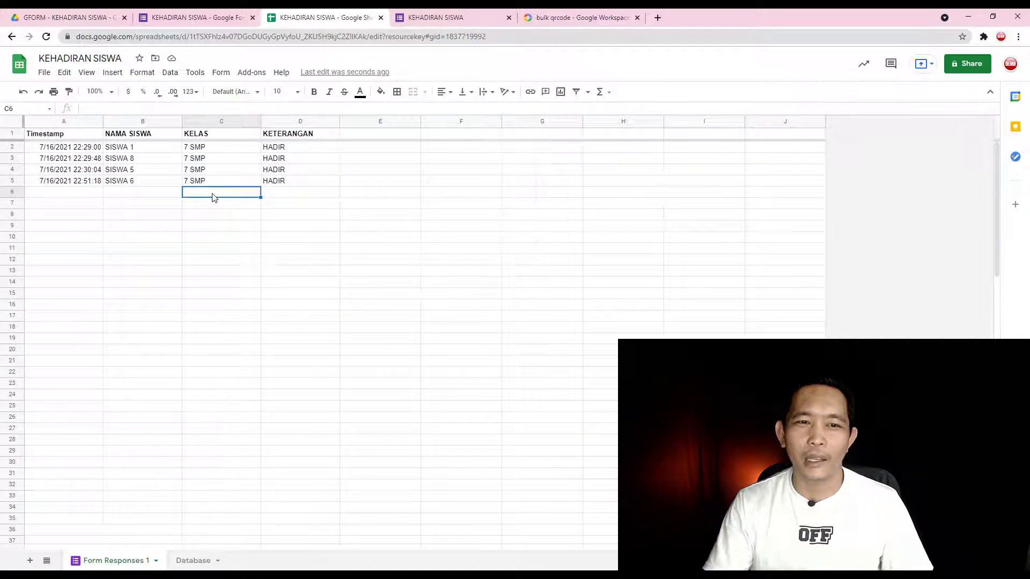
pyautogui.click(380, 92)
pyautogui.click(420, 142)
pyautogui.click(281, 228)
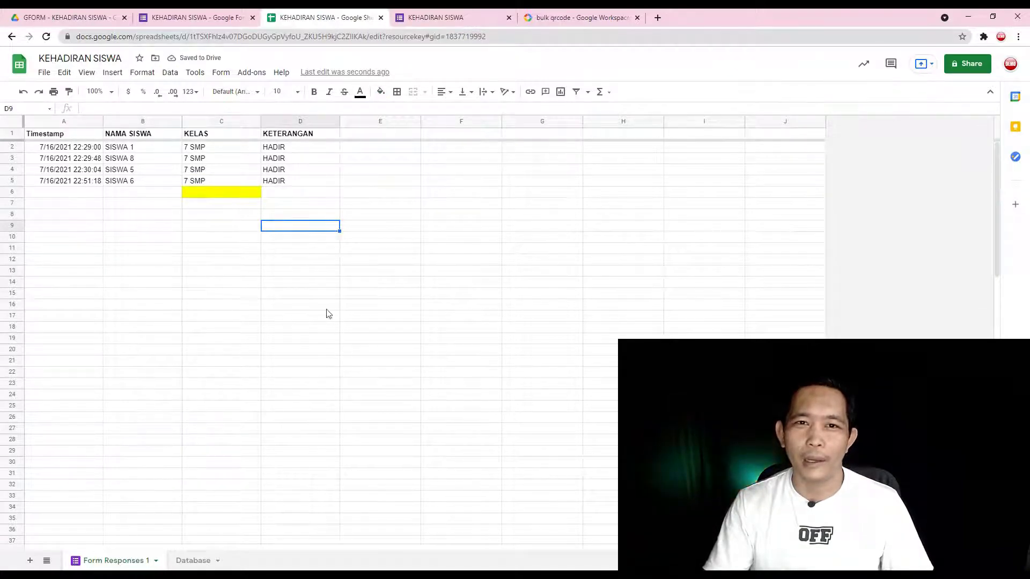
# - Submit SISWA 7's attendance through the link in J9 of the Database sheet and check for it in Form Responses 1
pyautogui.click(195, 562)
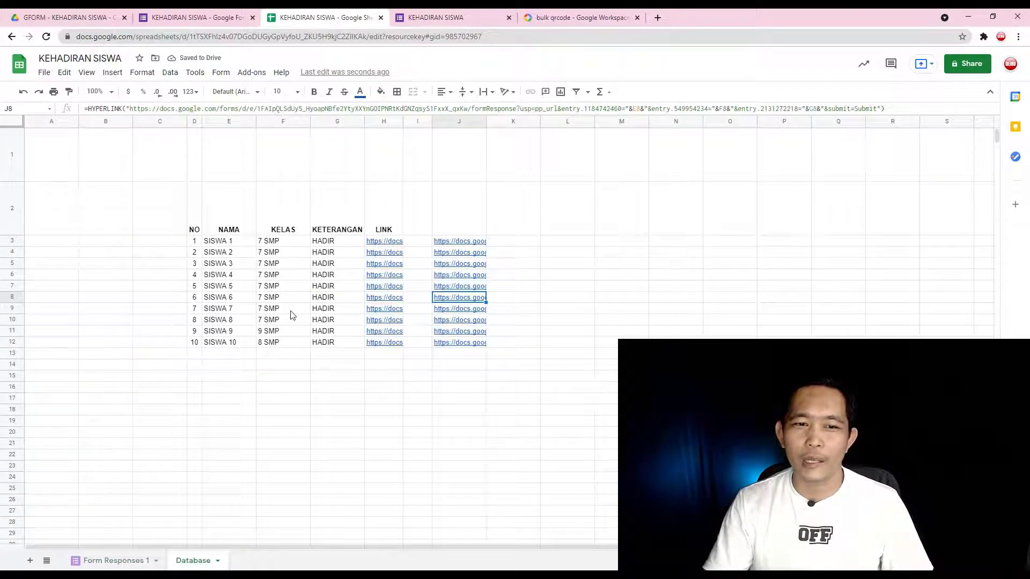
pyautogui.click(474, 310)
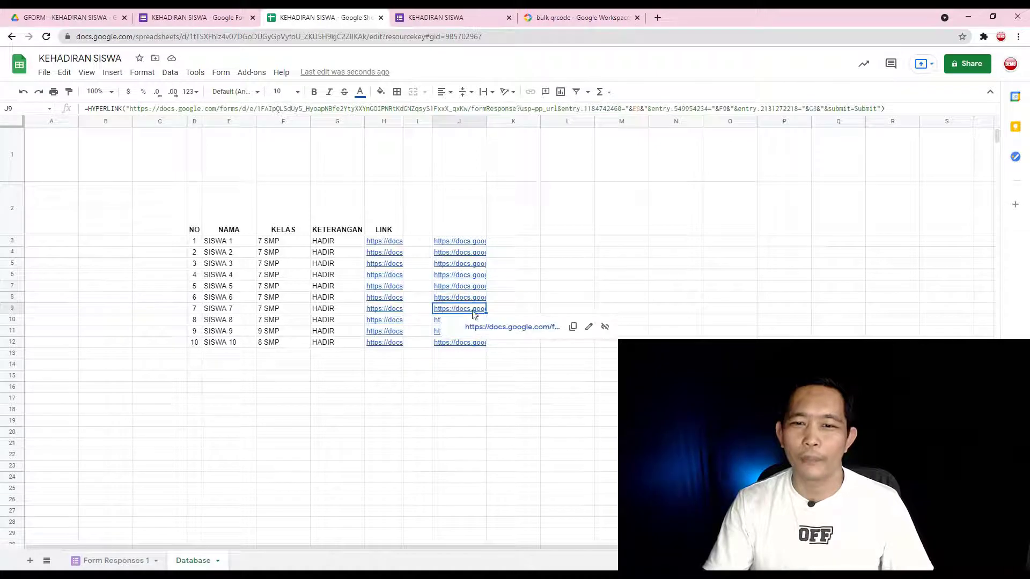
pyautogui.click(503, 328)
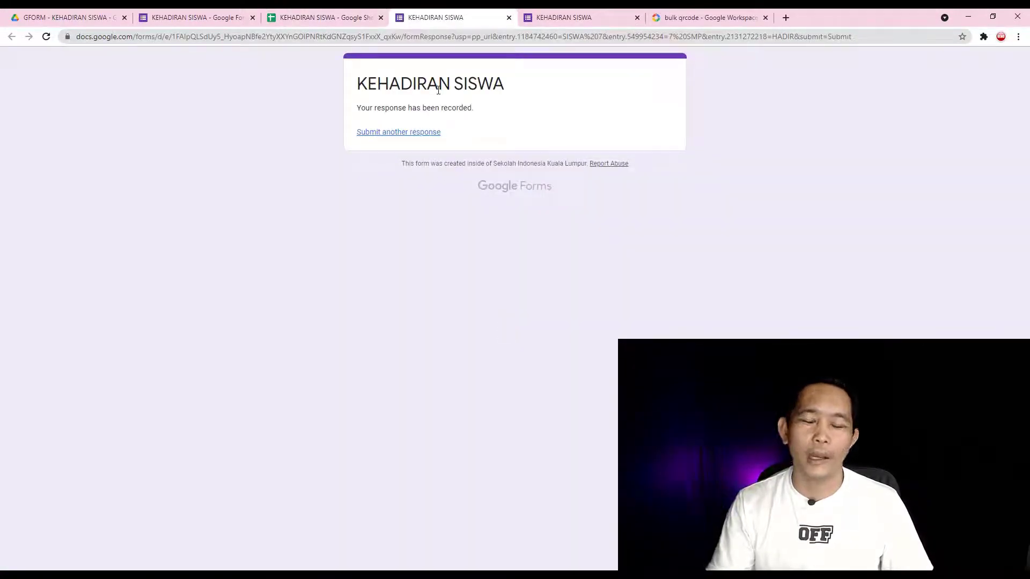
pyautogui.click(322, 14)
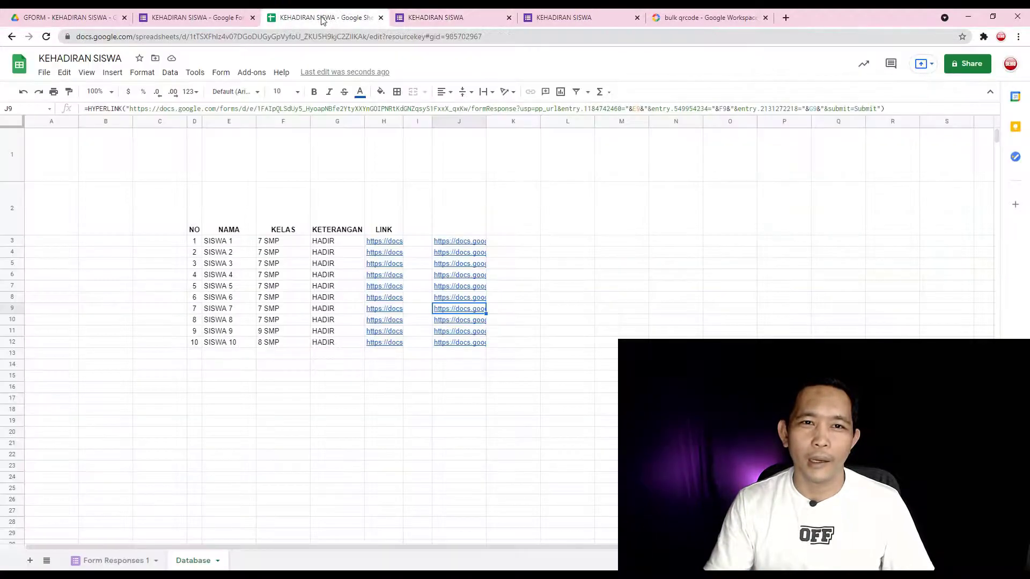
pyautogui.click(113, 561)
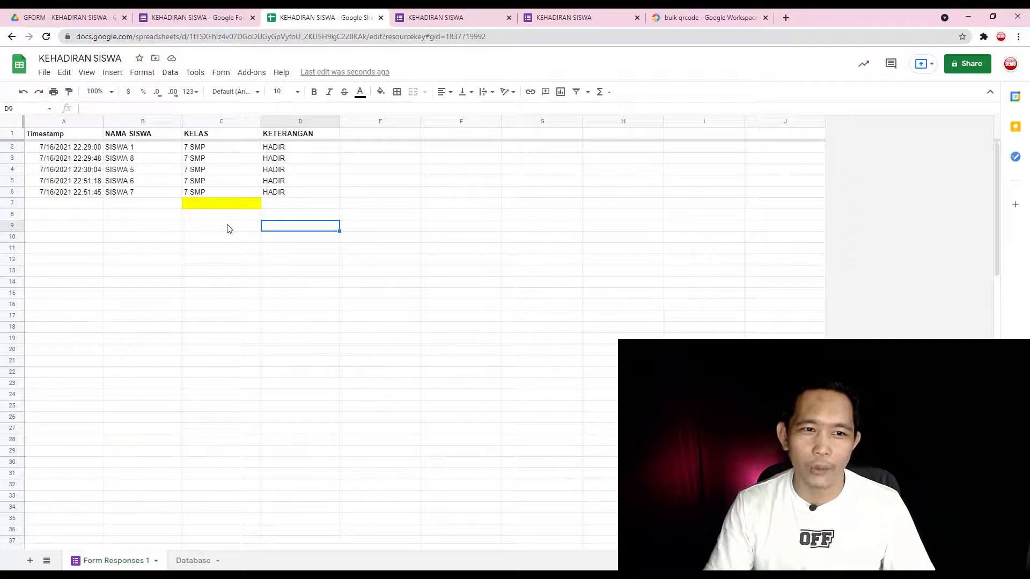
pyautogui.click(223, 195)
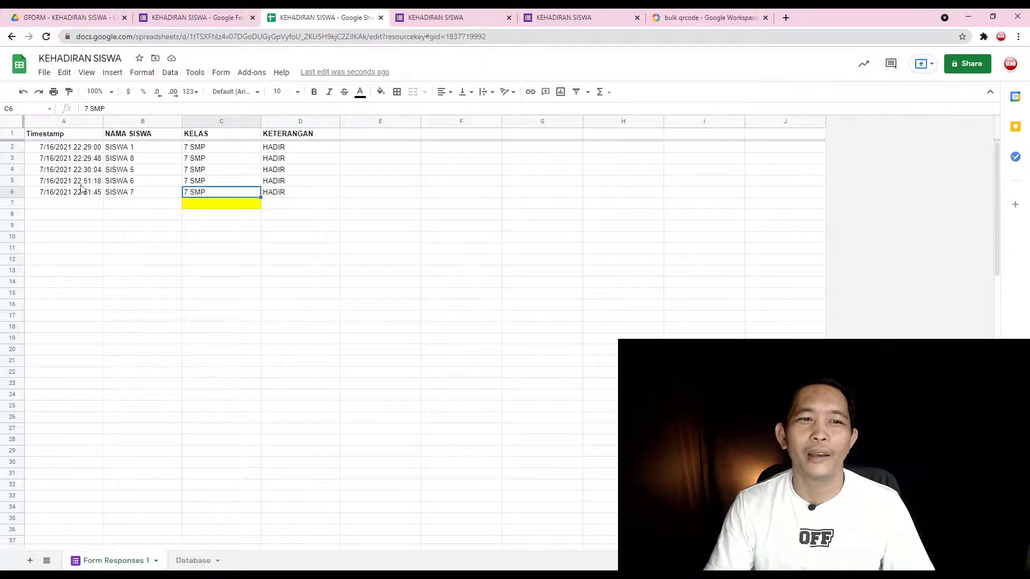
pyautogui.click(52, 195)
pyautogui.moveTo(159, 196); pyautogui.dragTo(278, 199)
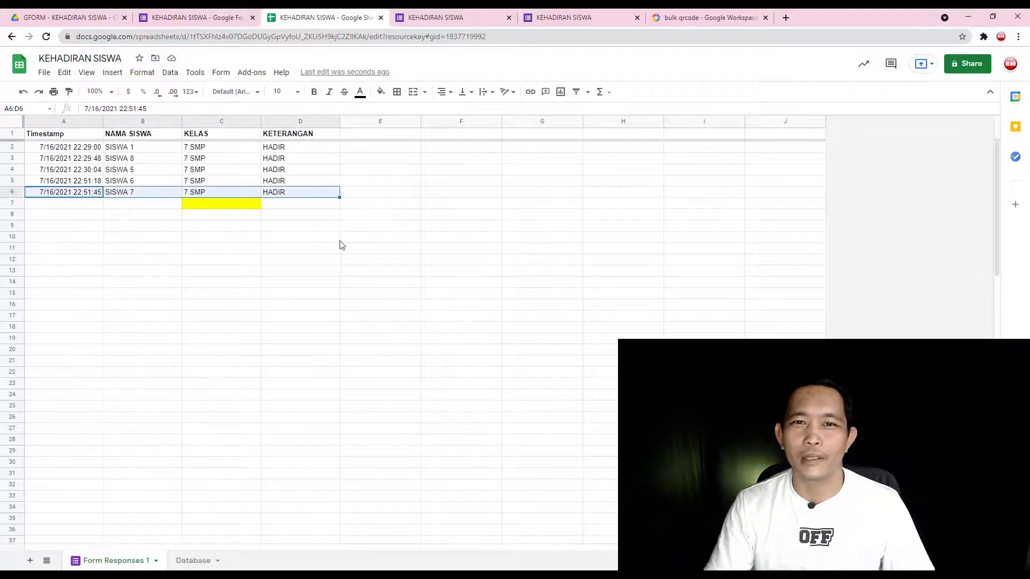
# - Close the two KEHADIRAN SISWA form confirmation pages and return to the Database sheet
pyautogui.click(438, 20)
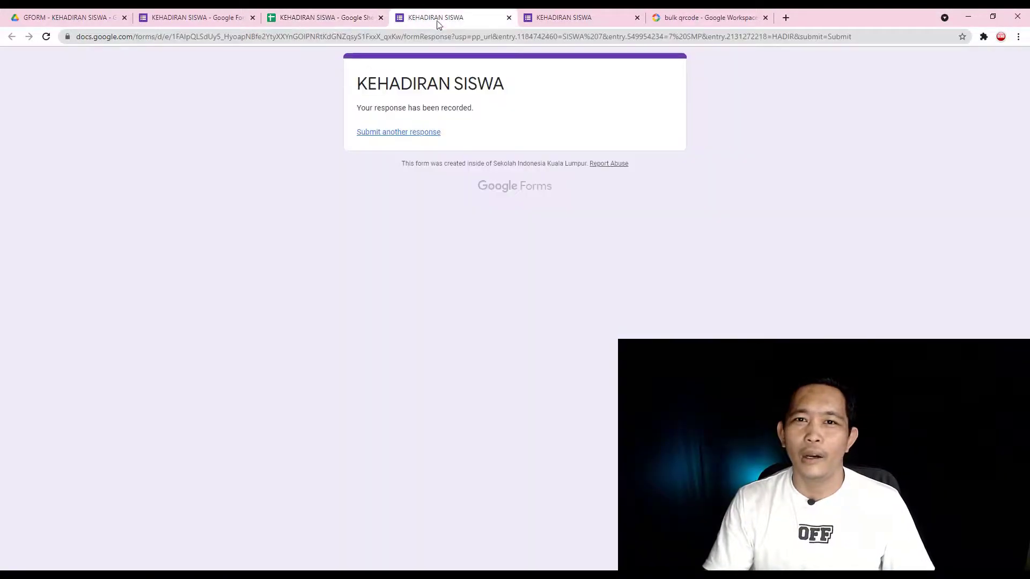
pyautogui.click(509, 18)
pyautogui.click(493, 251)
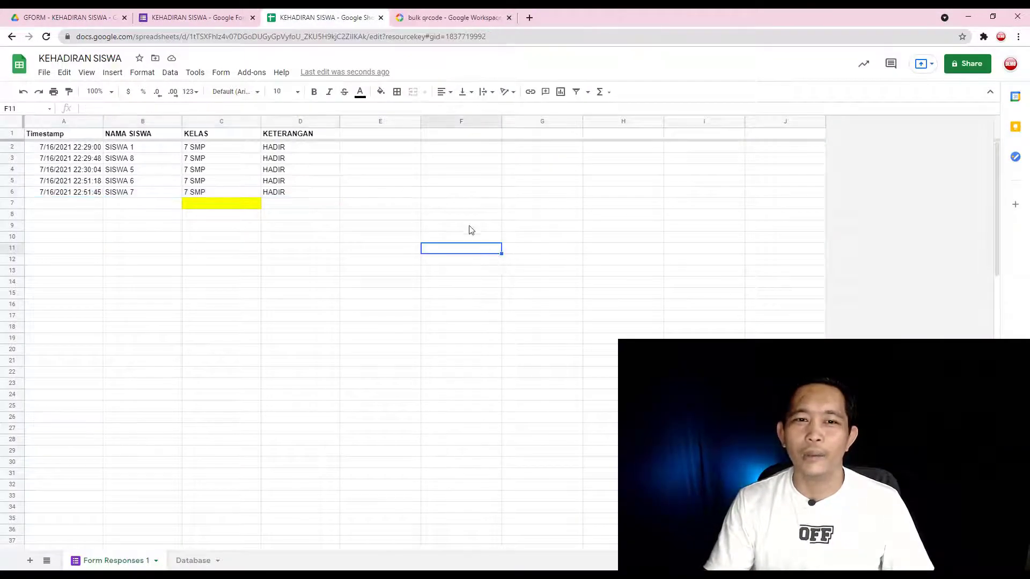
pyautogui.click(194, 560)
pyautogui.click(587, 392)
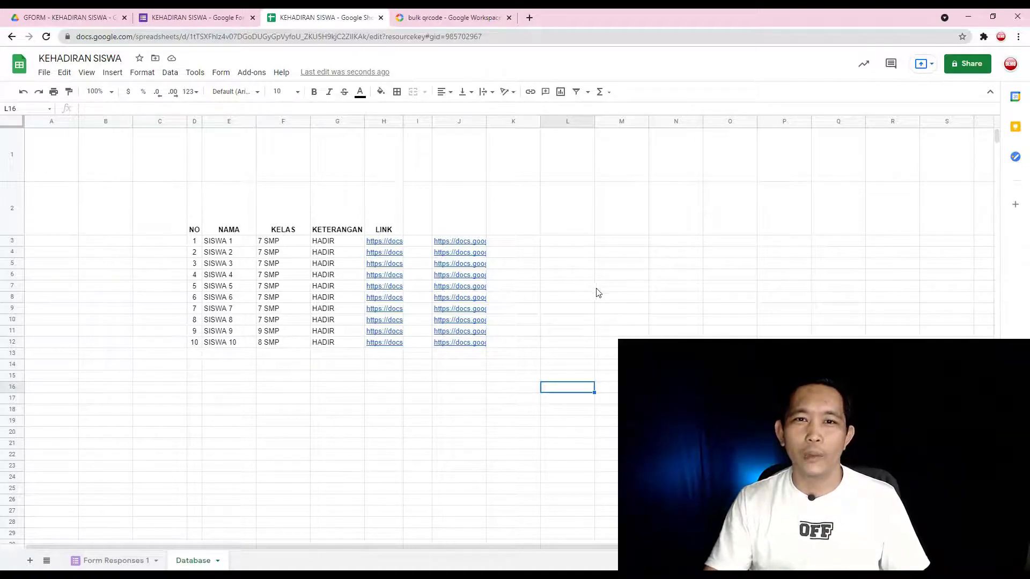
# - Look at the bulk qrcode search results in Google Workspace Marketplace and at the spreadsheet's own add-on store
pyautogui.click(436, 19)
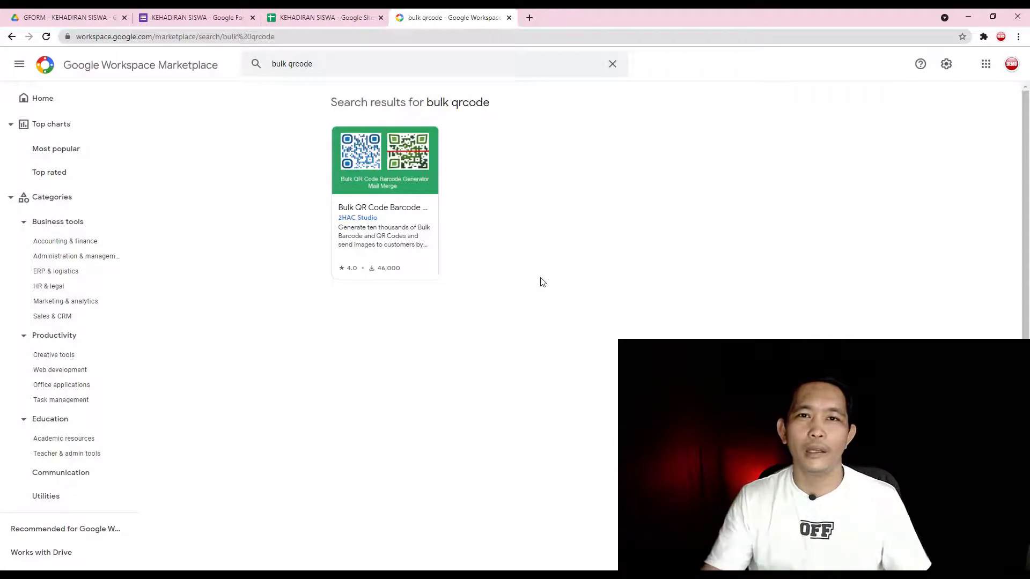
pyautogui.click(320, 18)
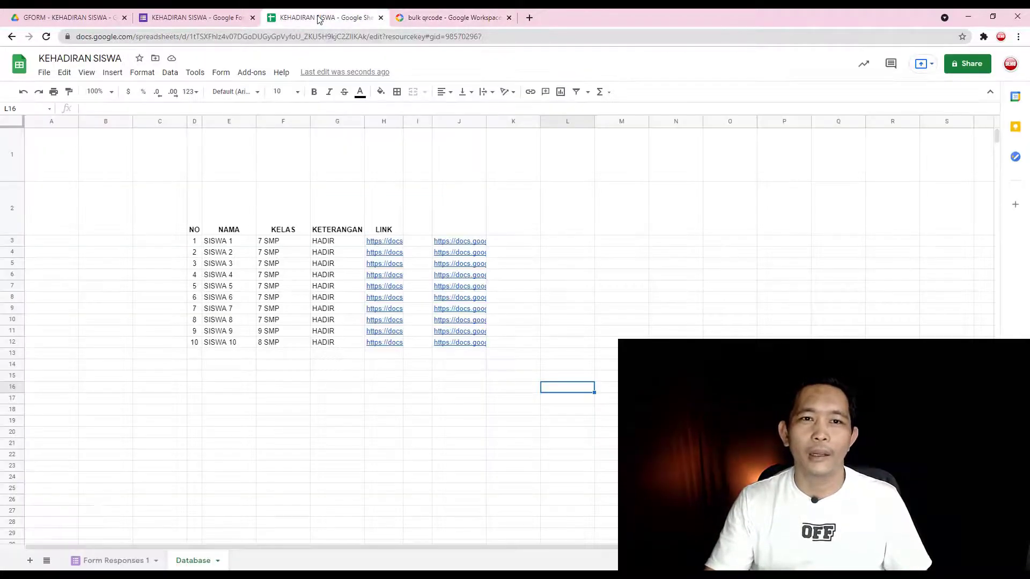
pyautogui.click(352, 160)
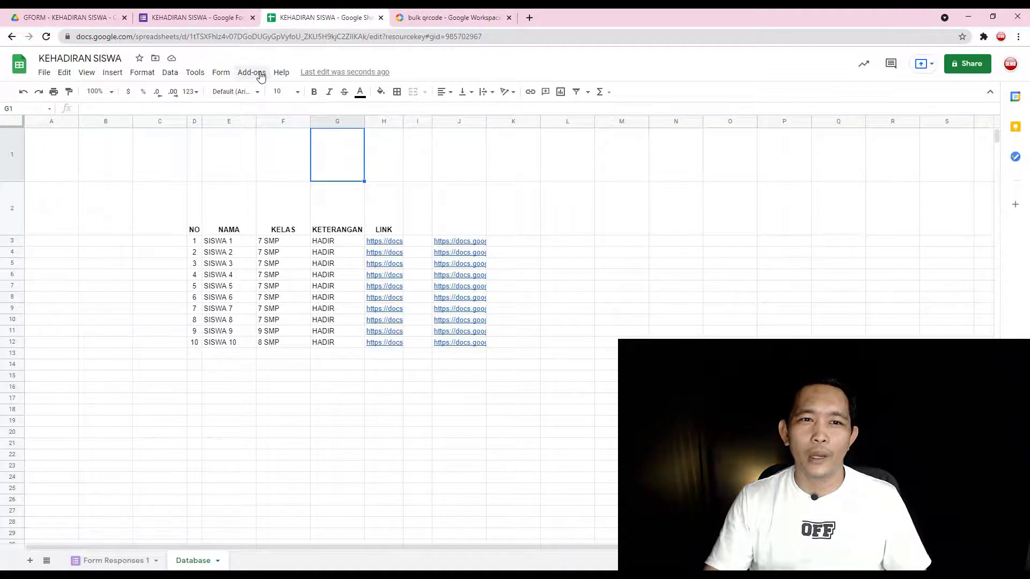
pyautogui.click(259, 74)
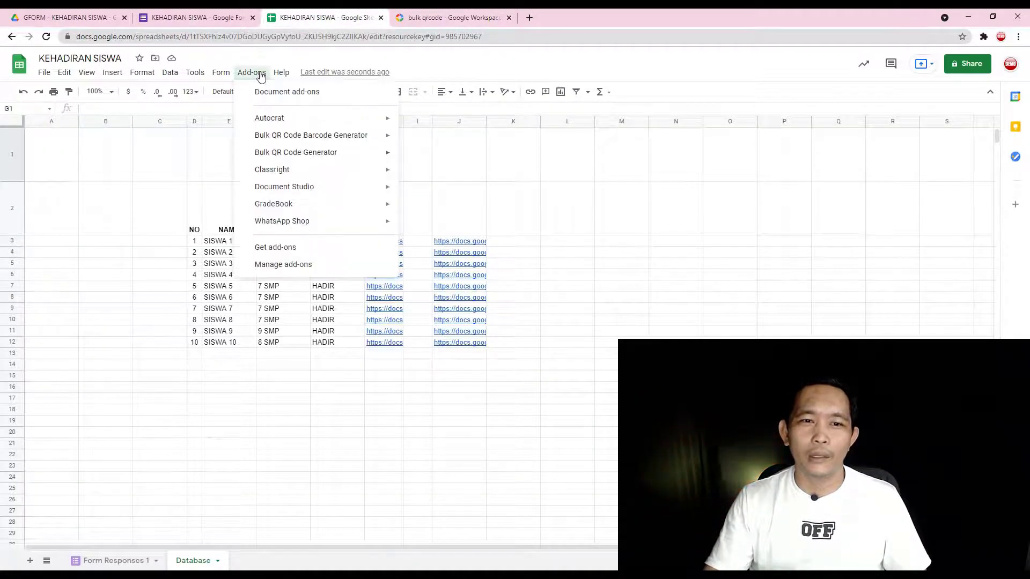
pyautogui.click(294, 248)
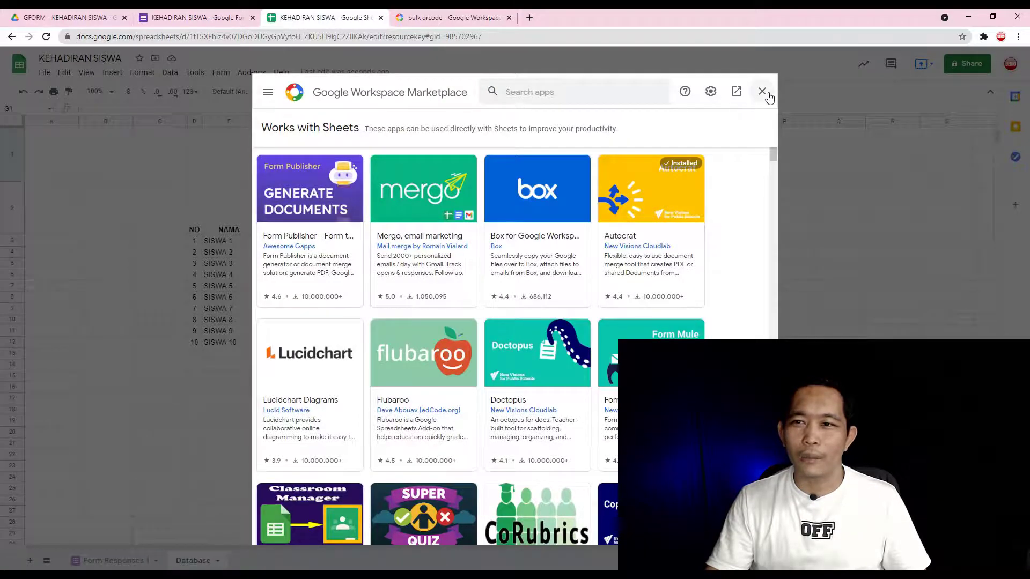
pyautogui.click(762, 91)
pyautogui.click(474, 21)
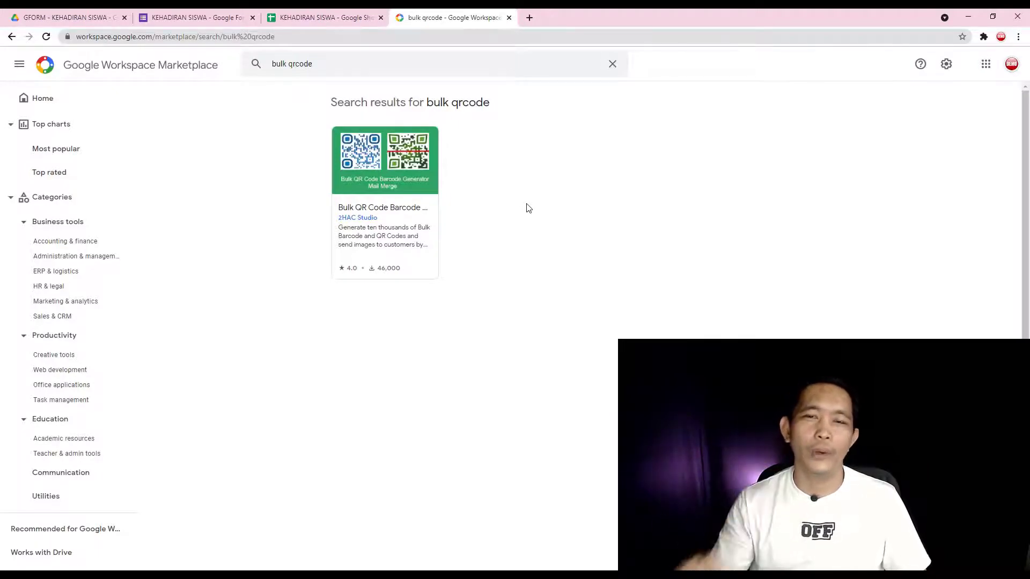
pyautogui.click(320, 16)
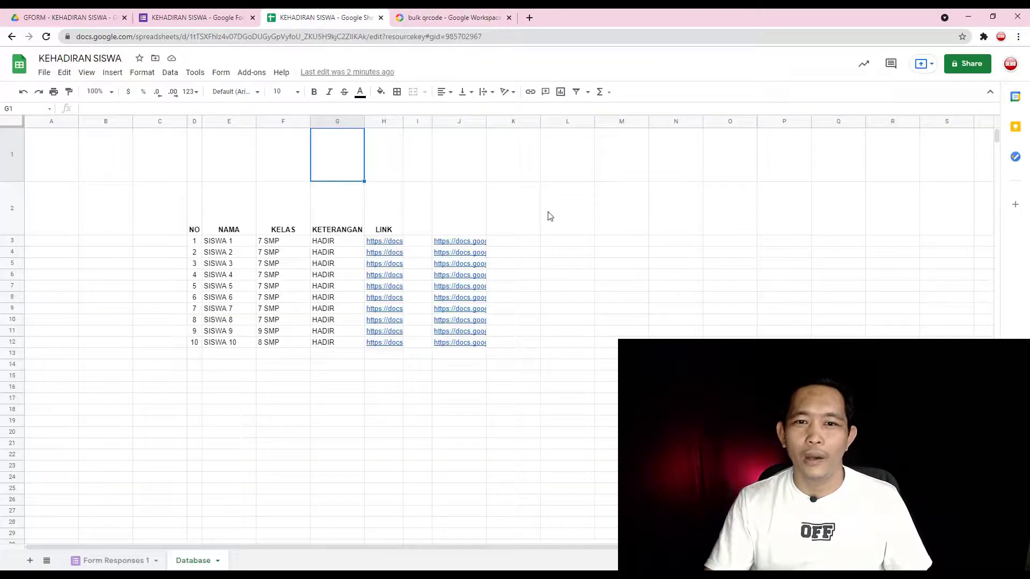
pyautogui.click(523, 242)
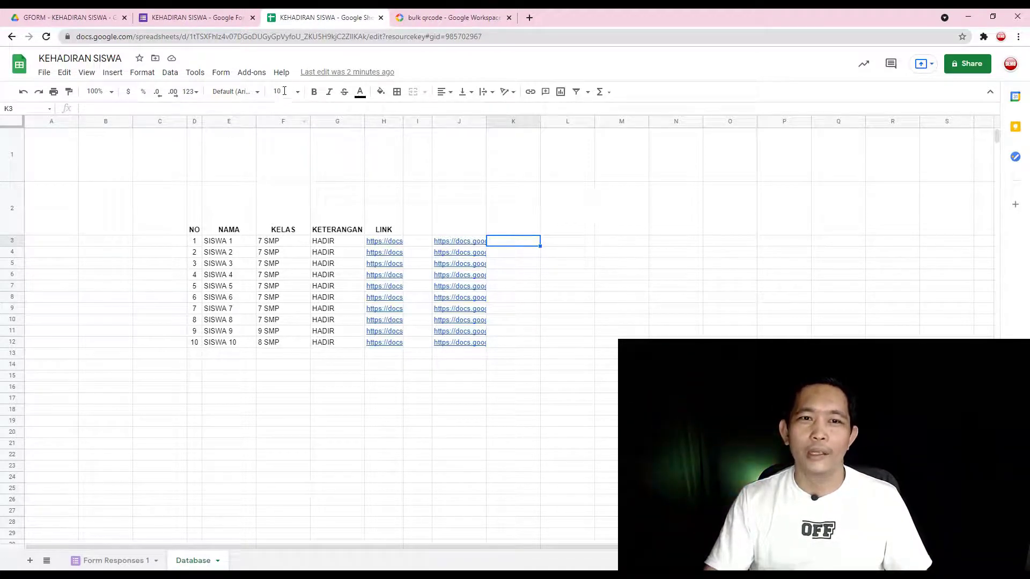
pyautogui.click(257, 75)
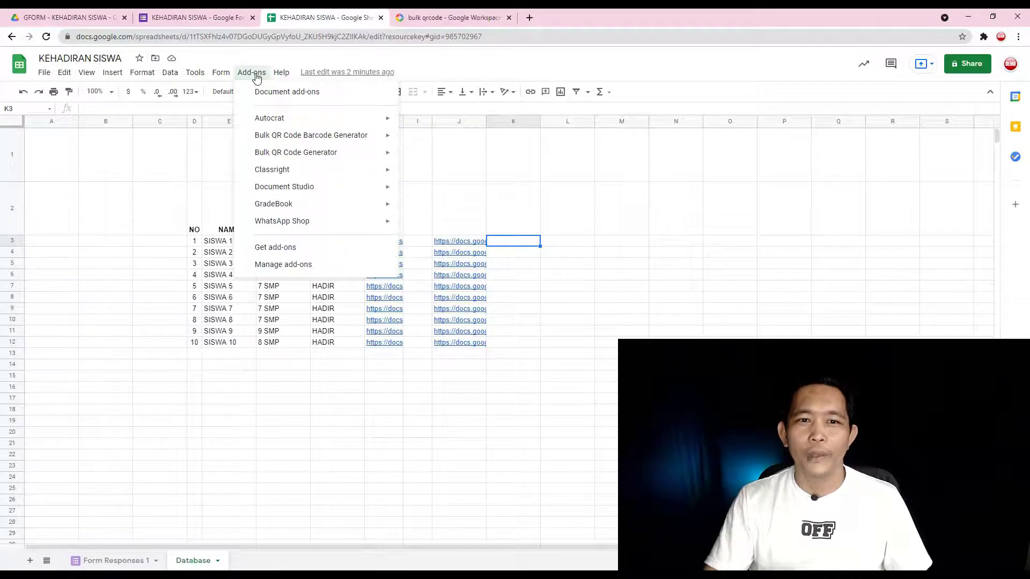
pyautogui.moveTo(294, 154)
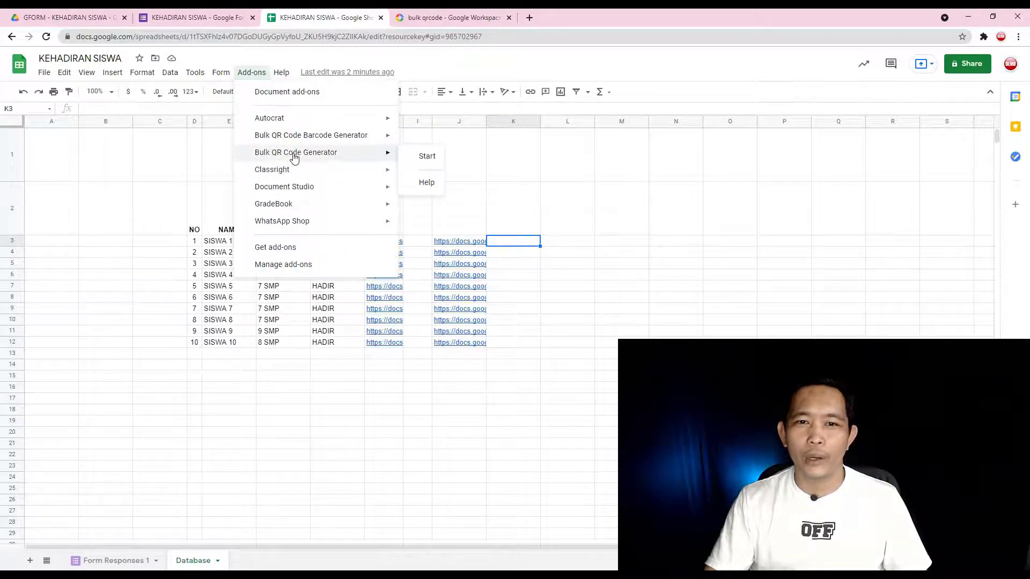
pyautogui.click(428, 159)
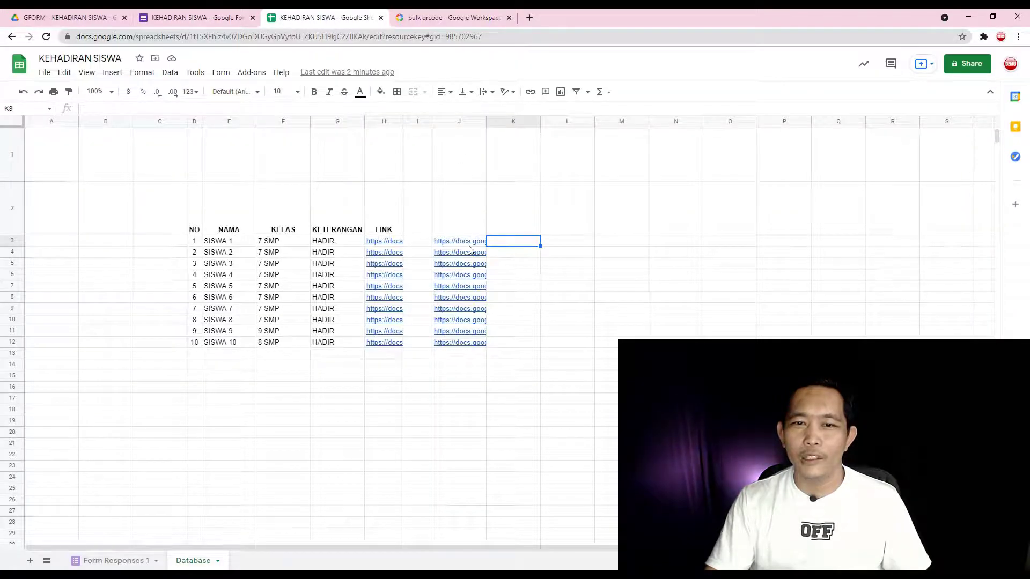
pyautogui.click(459, 122)
pyautogui.click(512, 241)
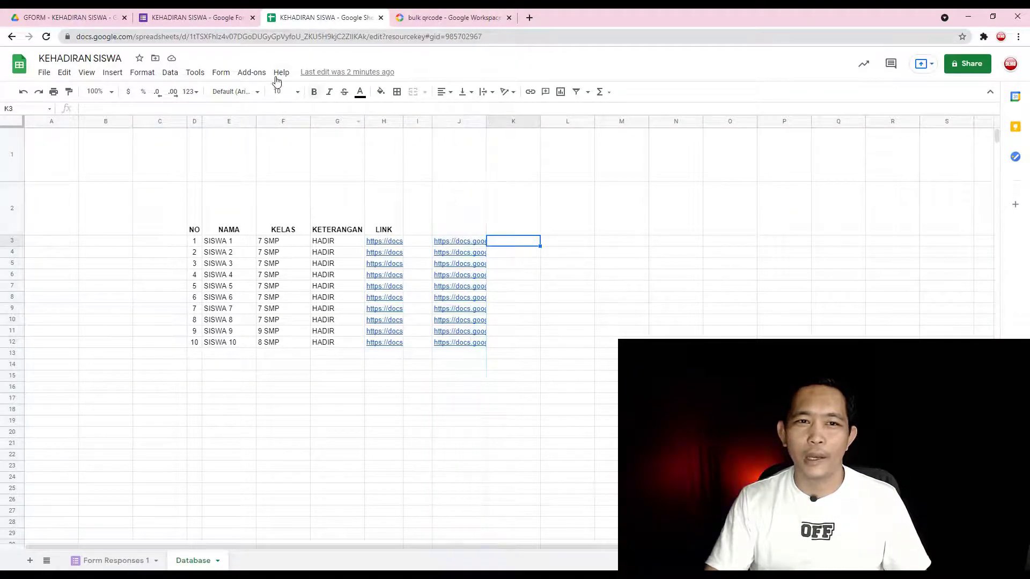
# - Generate QR codes from the column J links into column K with the Bulk QR Code Generator add-on, using Style 1
pyautogui.click(252, 72)
pyautogui.moveTo(288, 158)
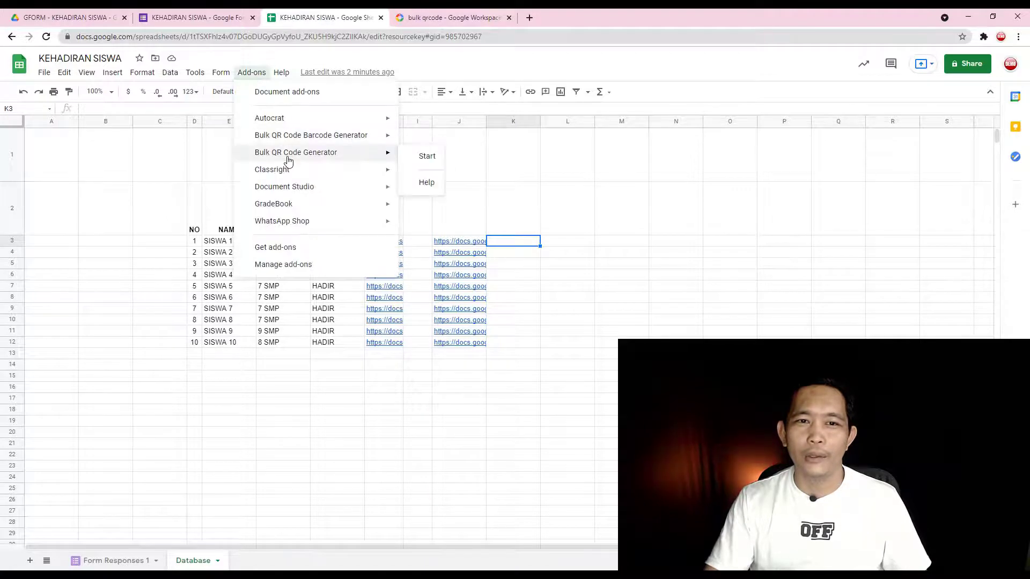
pyautogui.click(425, 156)
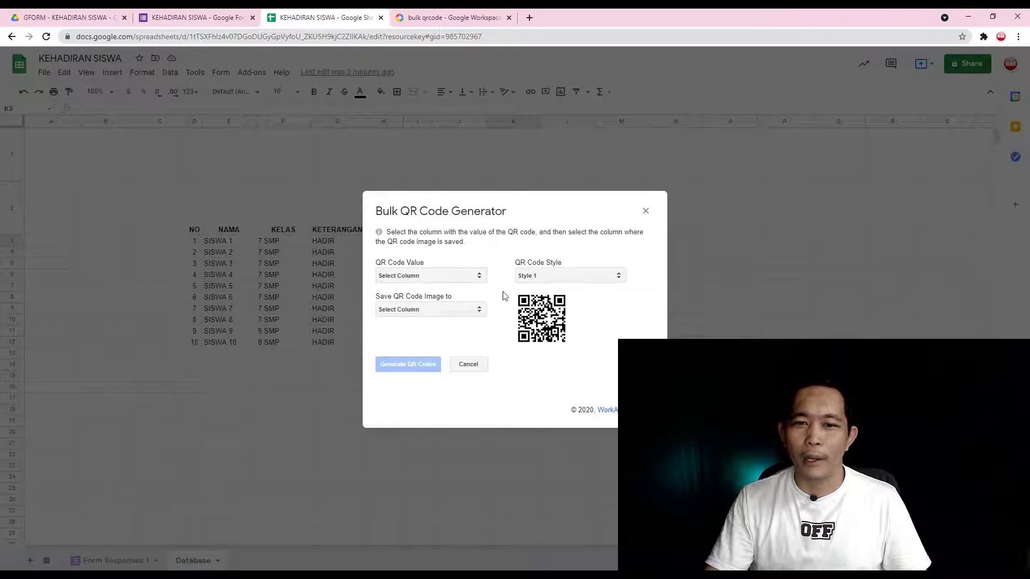
pyautogui.click(449, 280)
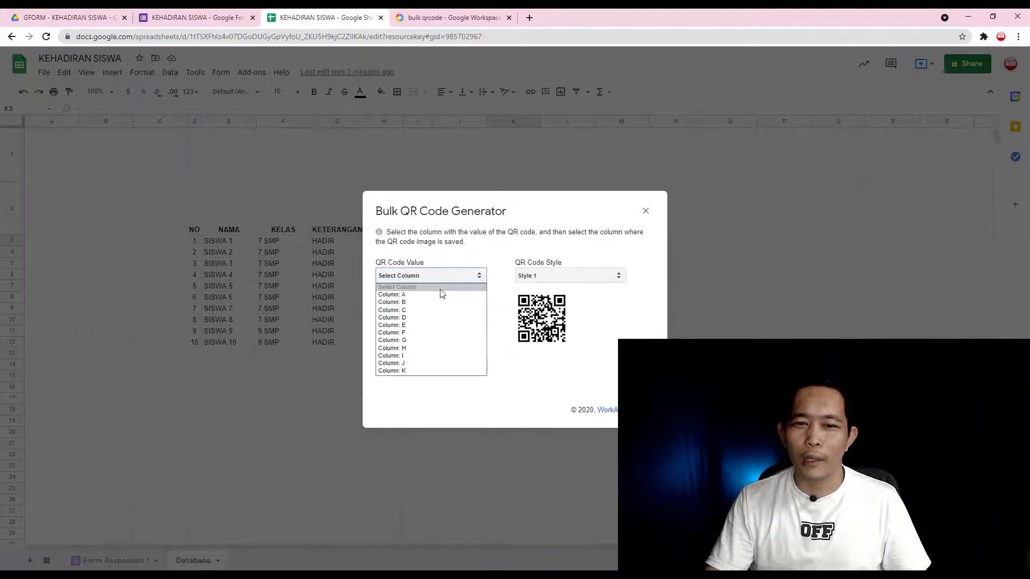
pyautogui.click(414, 363)
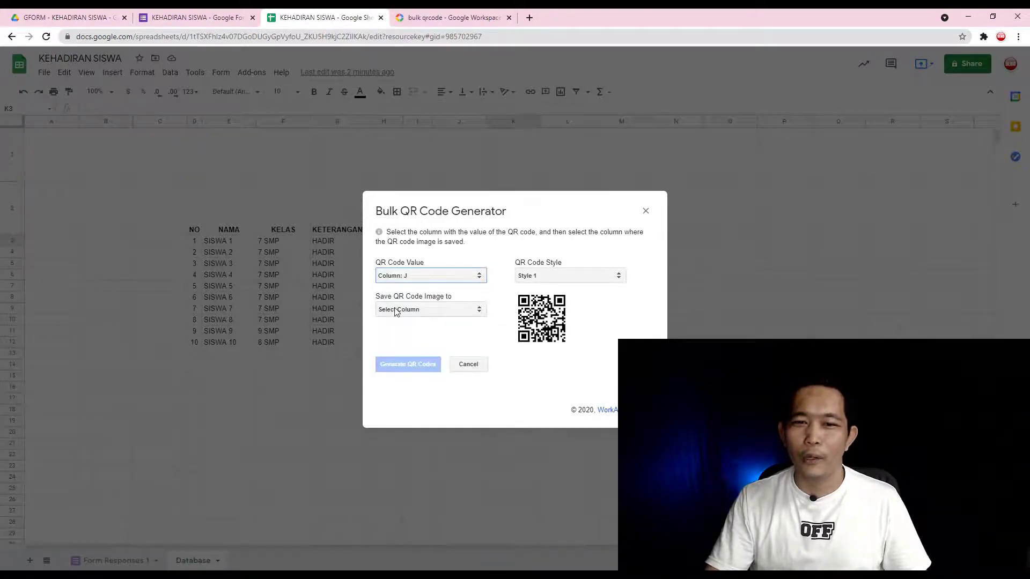
pyautogui.click(435, 310)
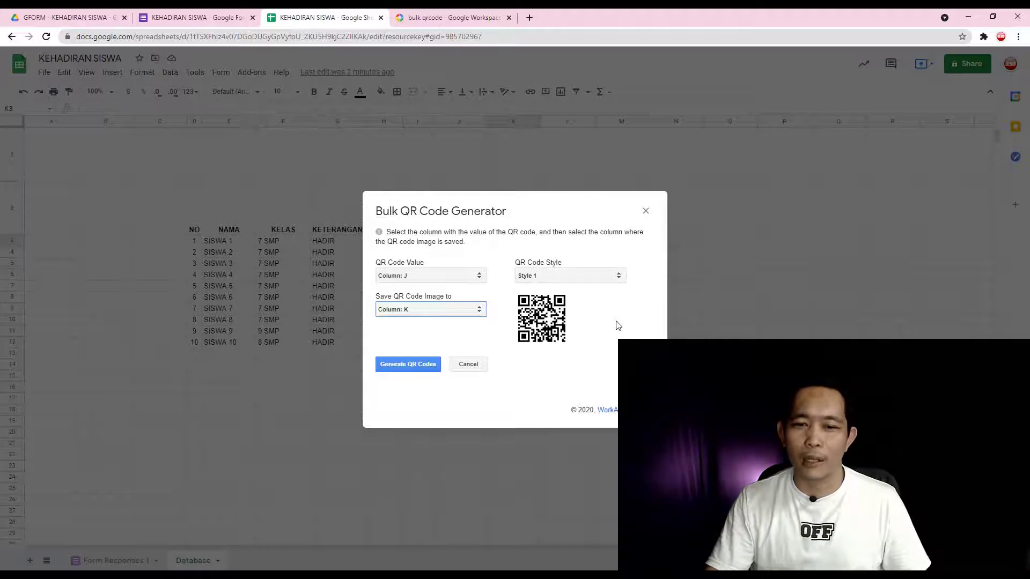
pyautogui.click(417, 367)
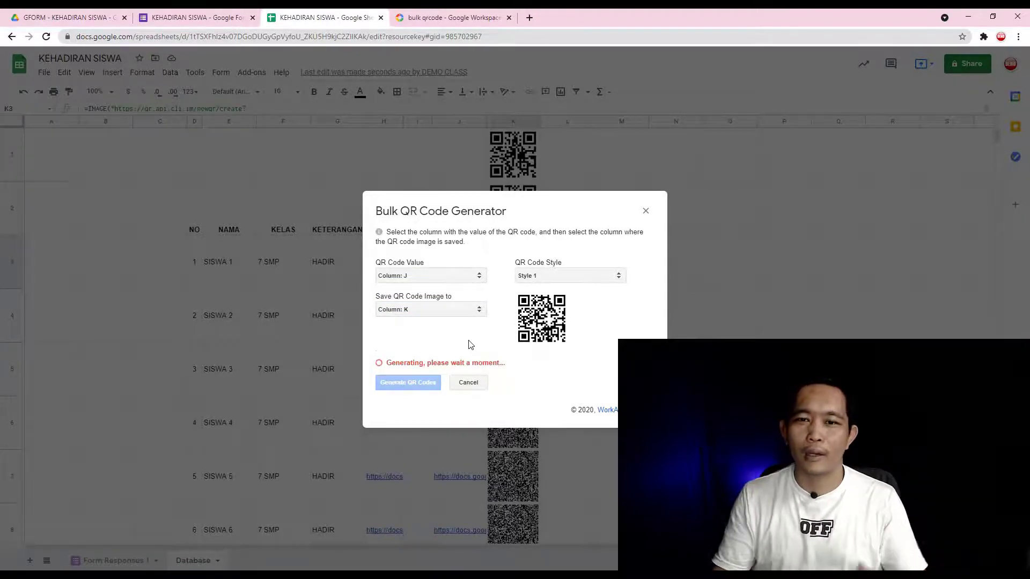
pyautogui.click(646, 211)
# - Delete the unneeded QR codes in K1:K2 above the student rows
pyautogui.moveTo(504, 160); pyautogui.dragTo(512, 212)
pyautogui.press('Delete')
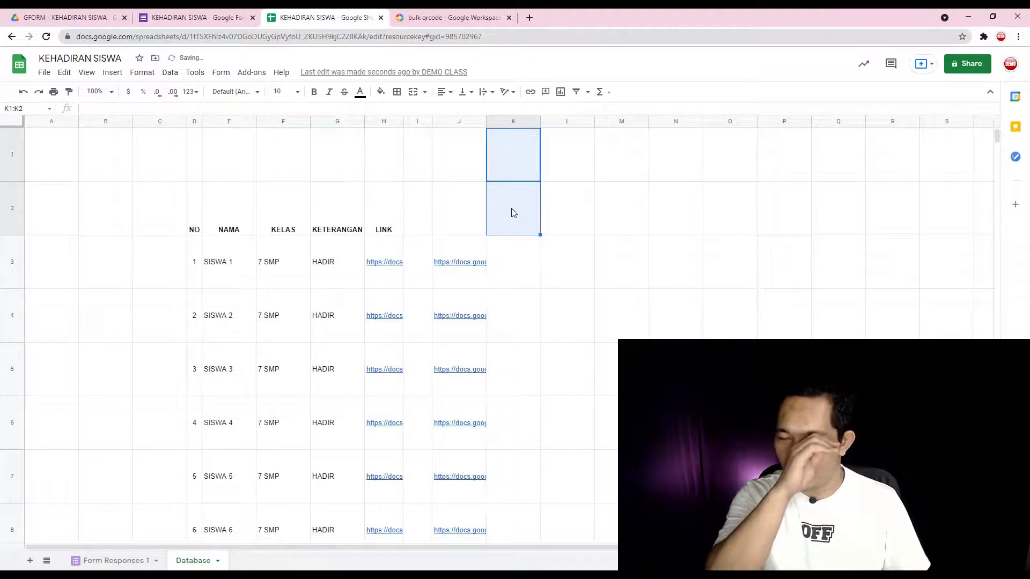
pyautogui.click(596, 268)
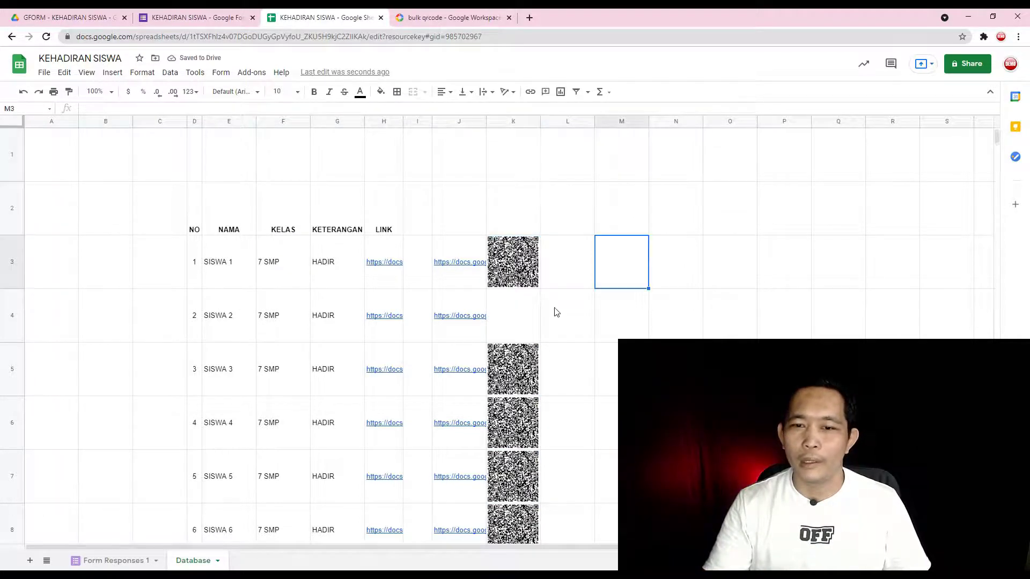
# - Enlarge the QR codes in the Database sheet by widening column K and increasing the height of the student rows from row 3 down
pyautogui.scroll(-1, 537, 268)
pyautogui.click(520, 174)
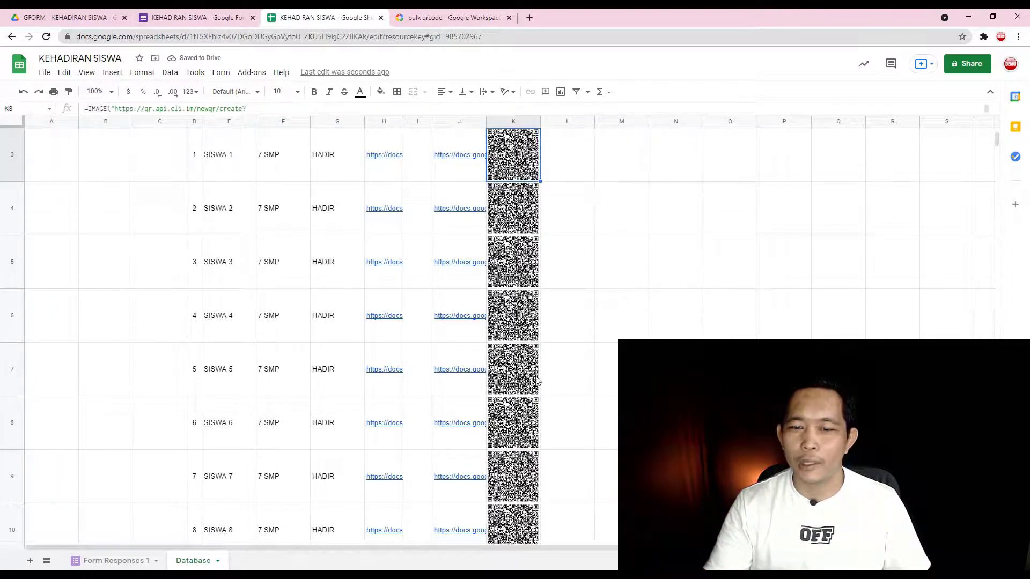
pyautogui.scroll(-2, 522, 382)
pyautogui.scroll(-4, 522, 380)
pyautogui.scroll(7, 522, 381)
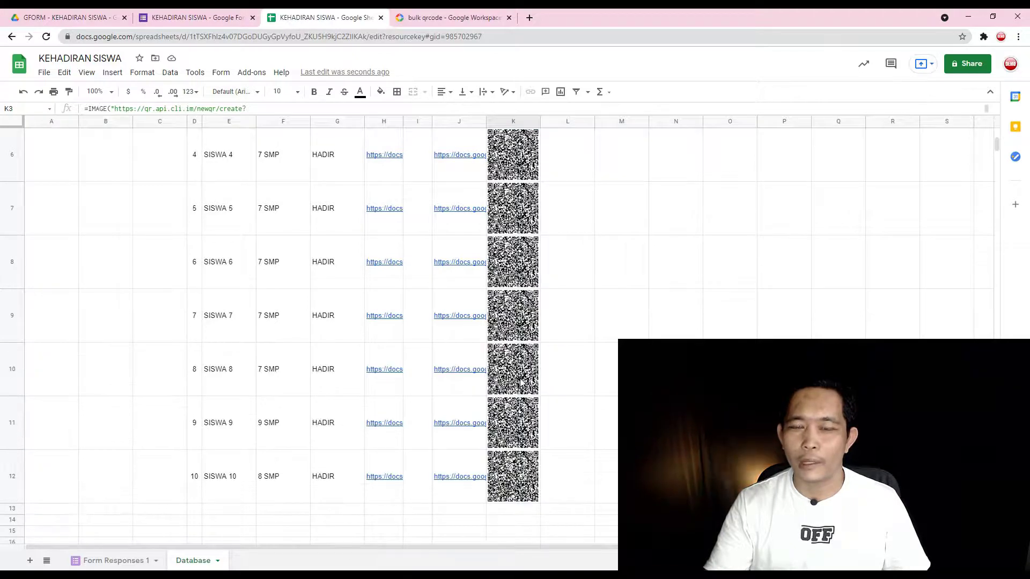
pyautogui.click(526, 121)
pyautogui.moveTo(539, 120); pyautogui.dragTo(574, 121)
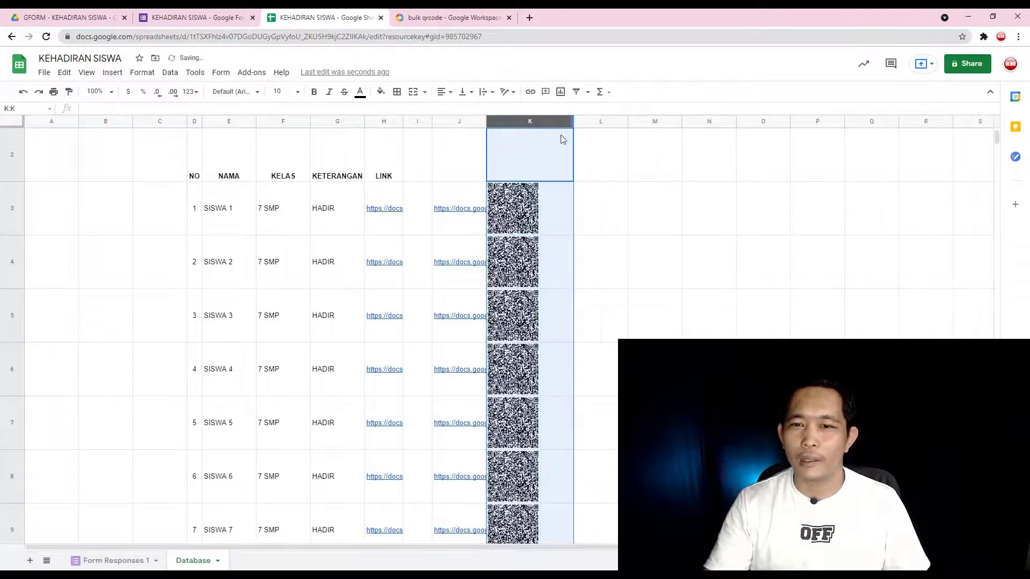
pyautogui.click(12, 210)
pyautogui.moveTo(11, 251); pyautogui.dragTo(19, 523)
pyautogui.click(652, 373)
pyautogui.scroll(6, 662, 304)
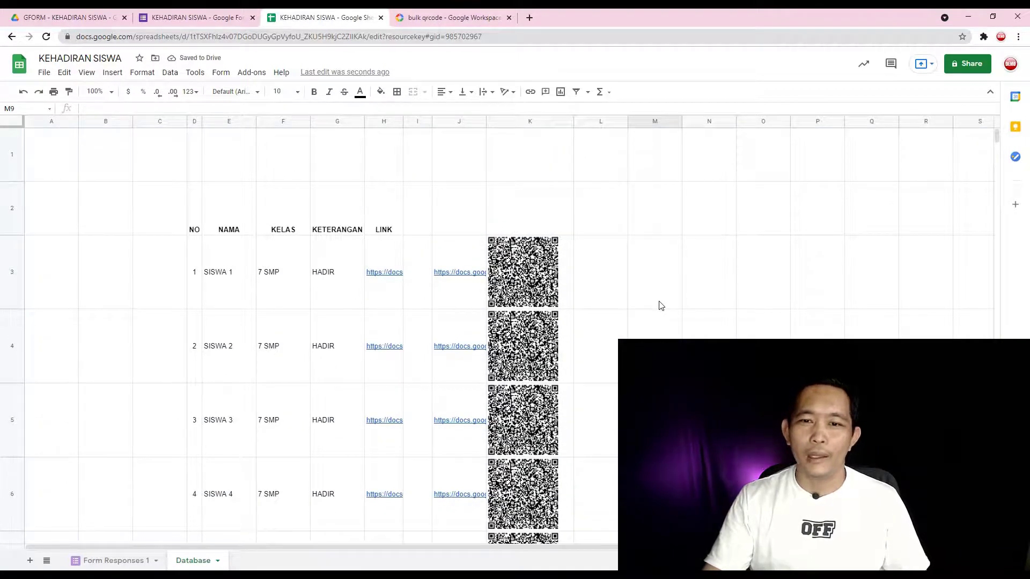
# - Open SISWA 1's link in J3 to submit the attendance automatically, and check the new entry in the Form Responses 1 sheet
pyautogui.click(529, 274)
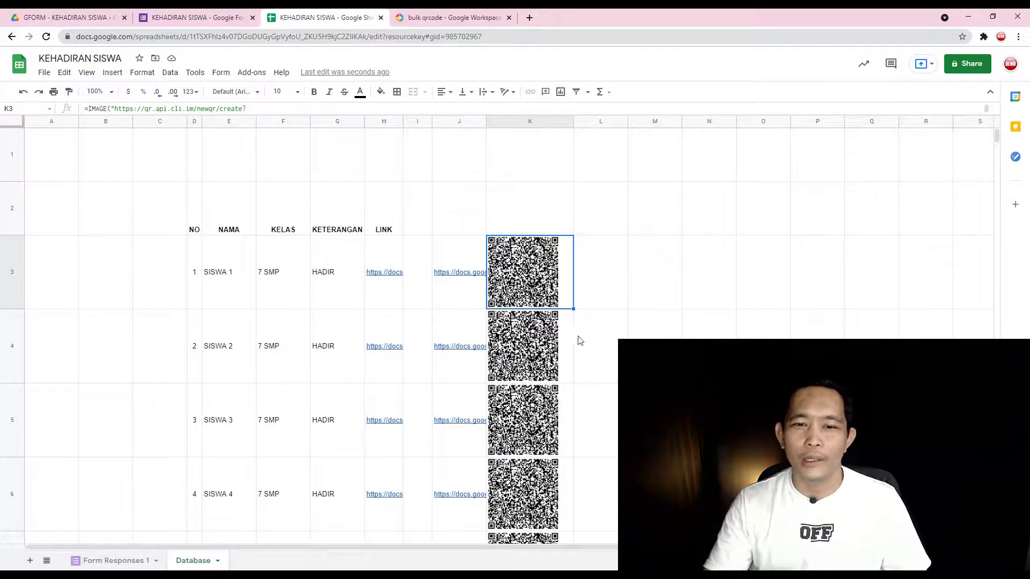
pyautogui.click(457, 277)
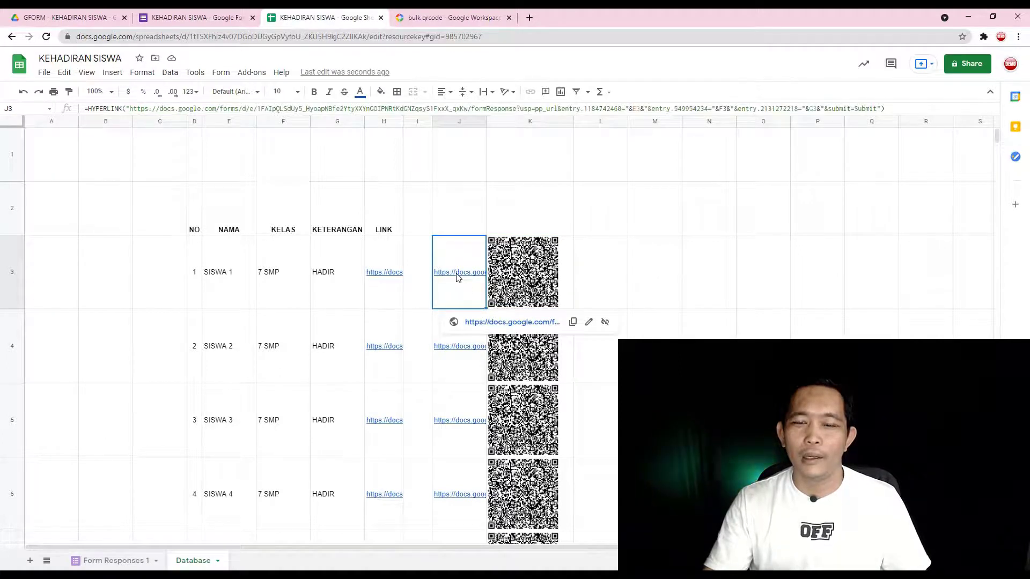
pyautogui.click(496, 327)
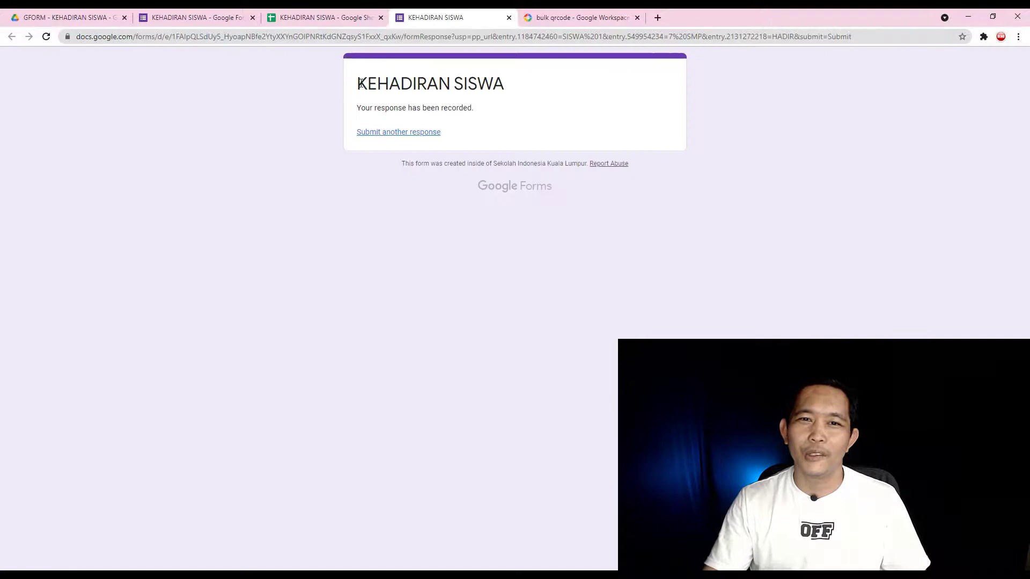
pyautogui.moveTo(360, 83); pyautogui.dragTo(513, 139)
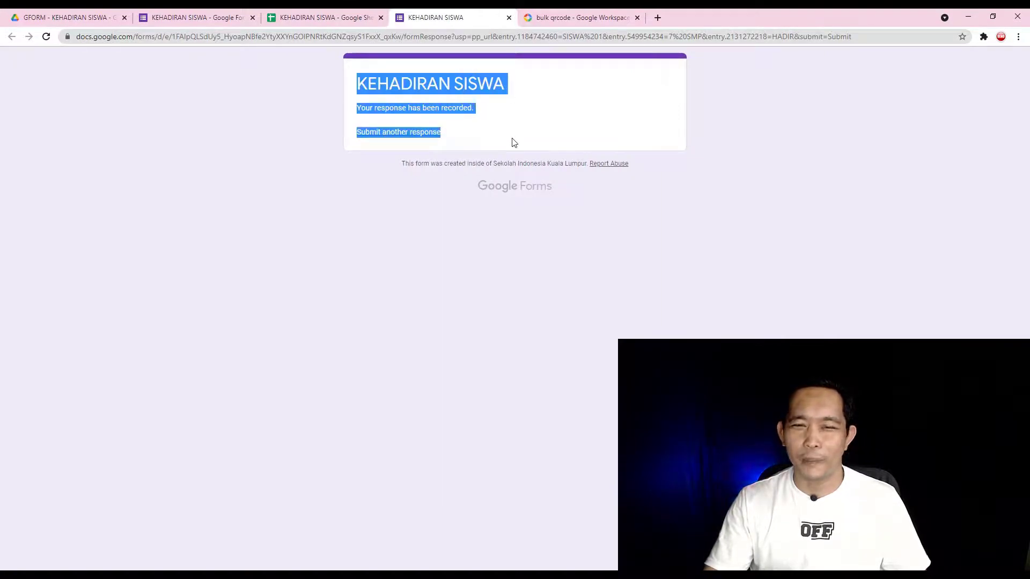
pyautogui.click(348, 17)
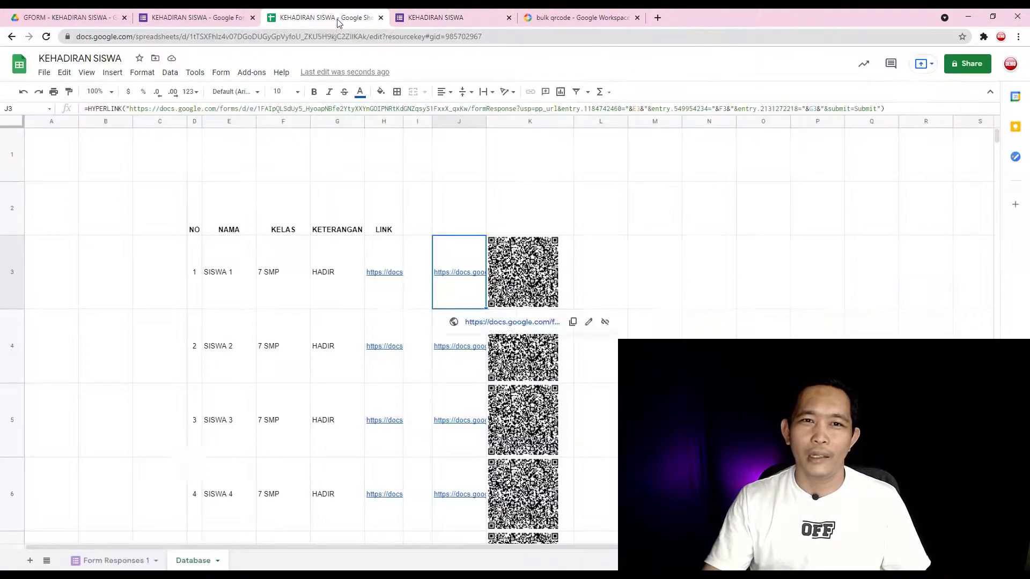
pyautogui.click(113, 560)
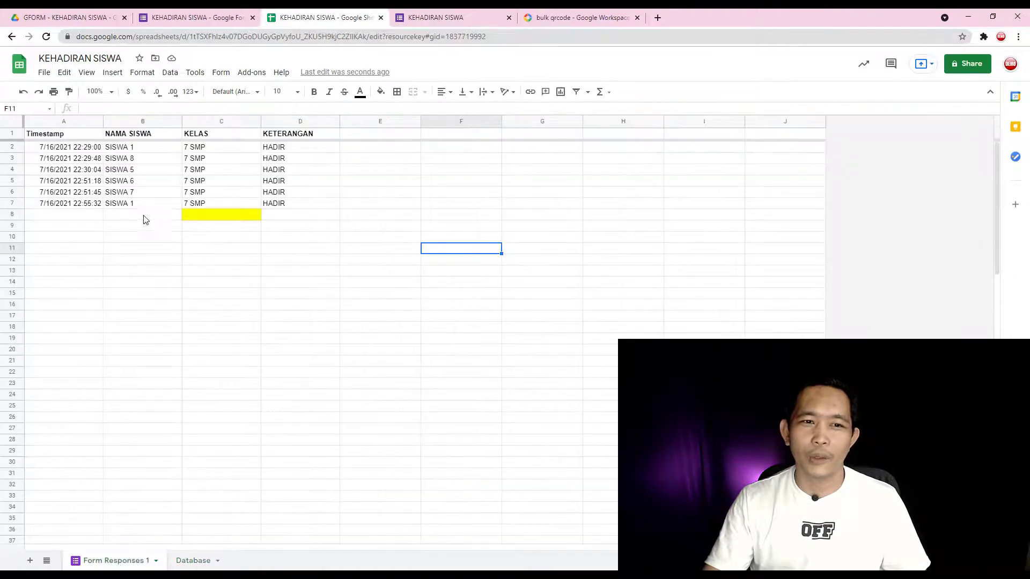
# - Delete the yellow-highlighted row 8 below the recorded attendance entries
pyautogui.rightClick(12, 214)
pyautogui.click(65, 342)
pyautogui.click(258, 349)
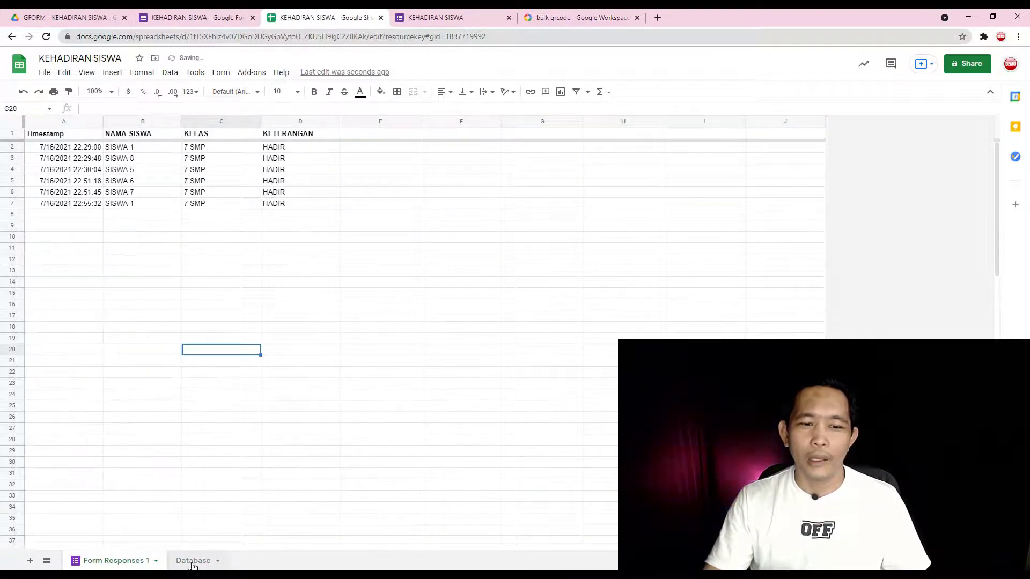
# - Return to the Database sheet and magnify the page to examine the student QR codes in column K at a scannable size
pyautogui.click(193, 560)
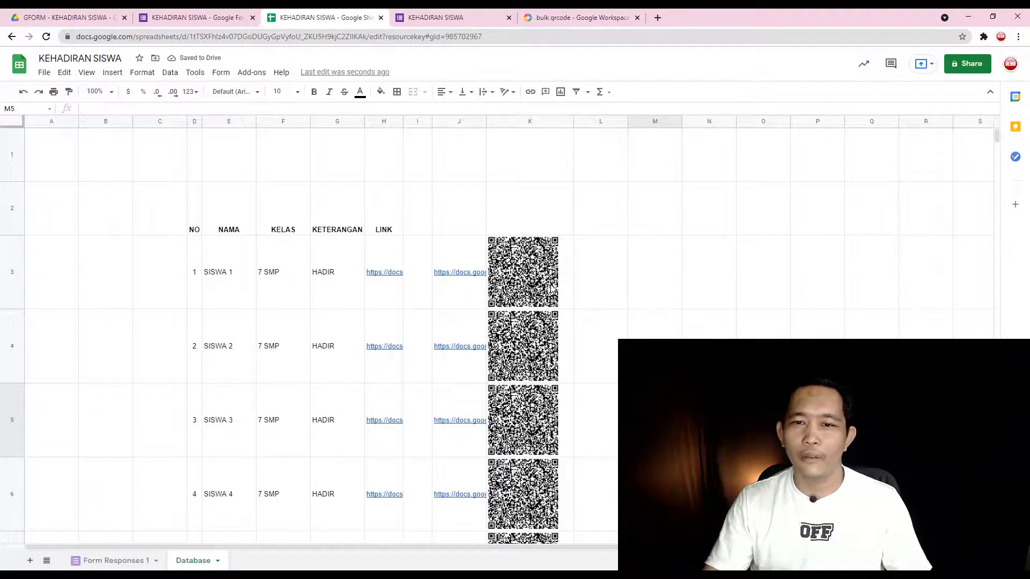
pyautogui.click(578, 282)
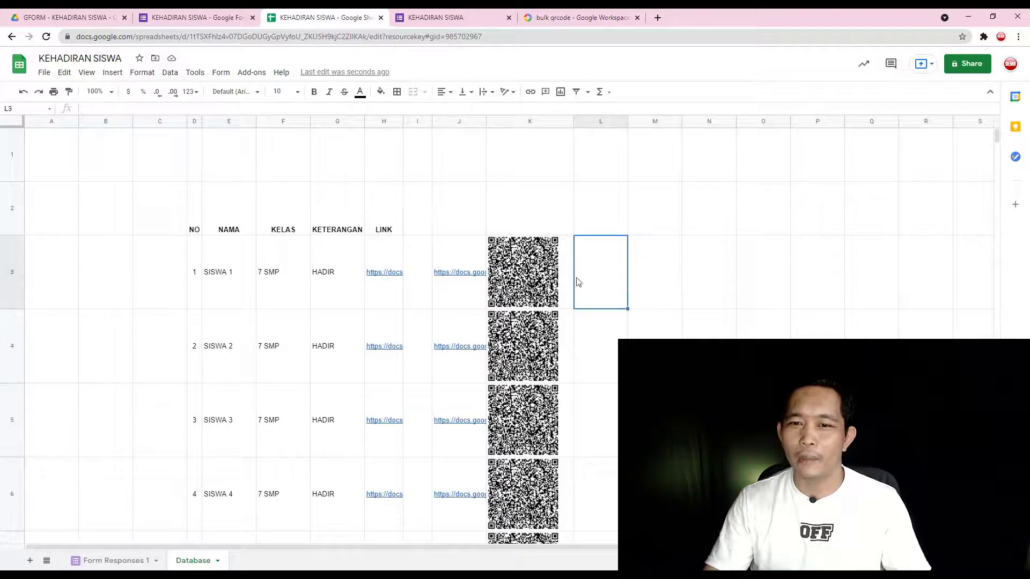
pyautogui.click(764, 262)
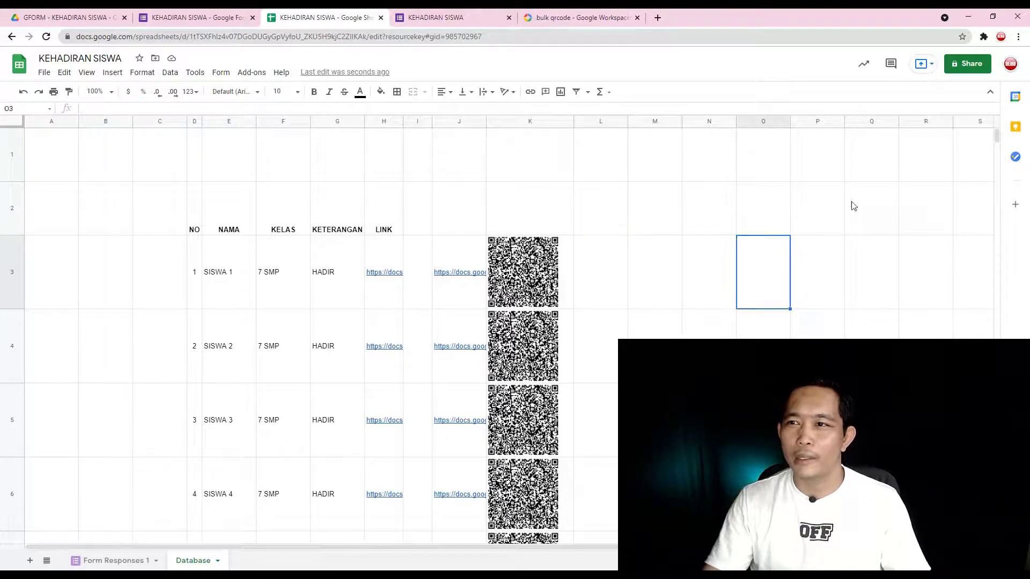
pyautogui.click(1018, 37)
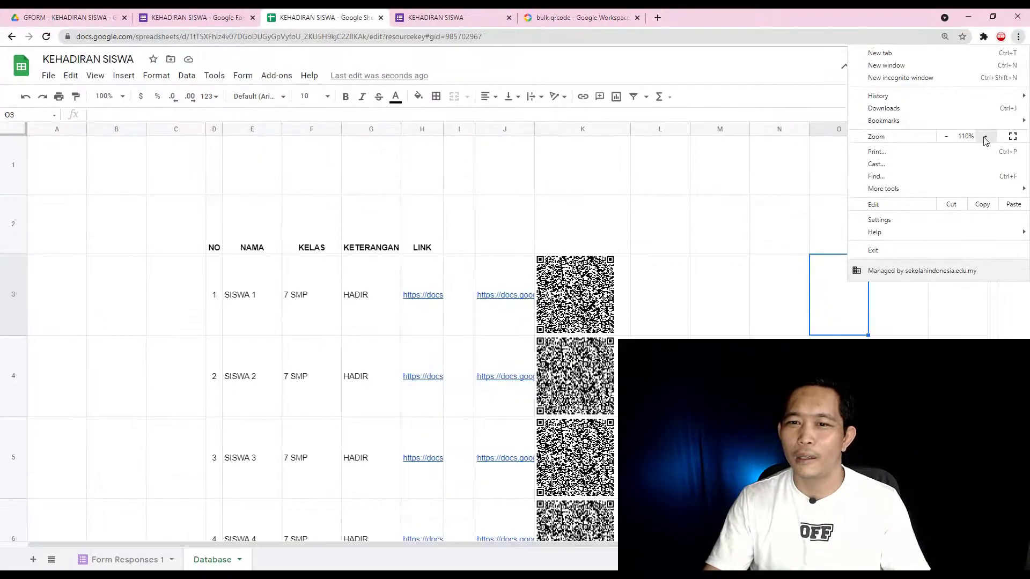
pyautogui.click(985, 137)
pyautogui.click(568, 546)
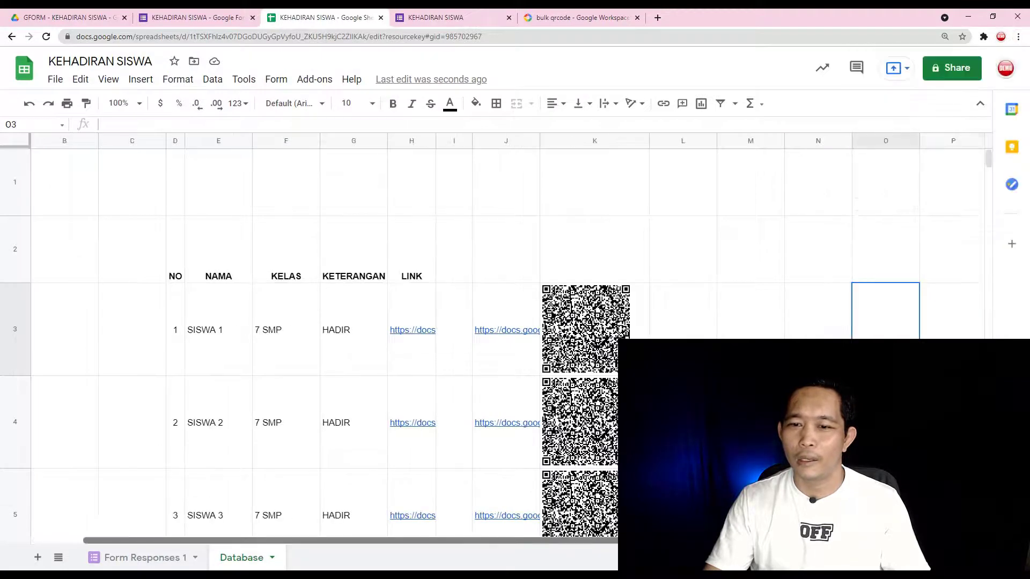
pyautogui.moveTo(568, 541); pyautogui.dragTo(597, 540)
pyautogui.scroll(-2, 591, 338)
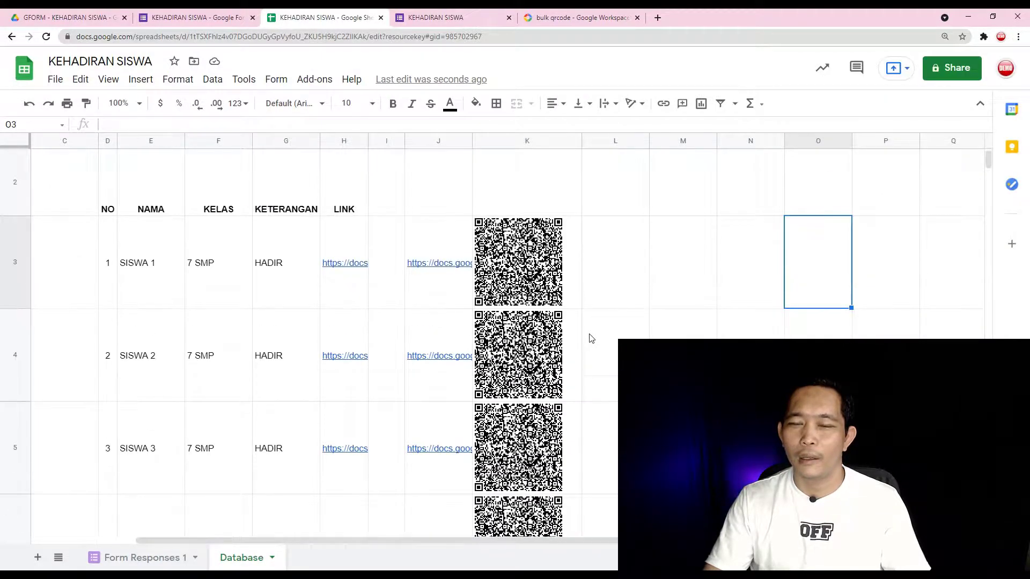
pyautogui.scroll(1, 483, 343)
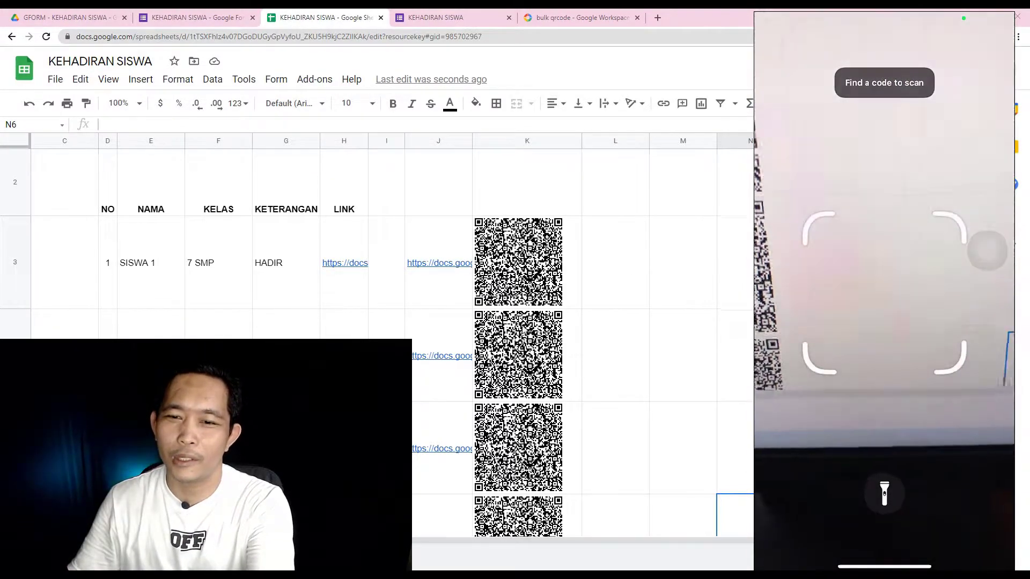
pyautogui.scroll(-6, 671, 375)
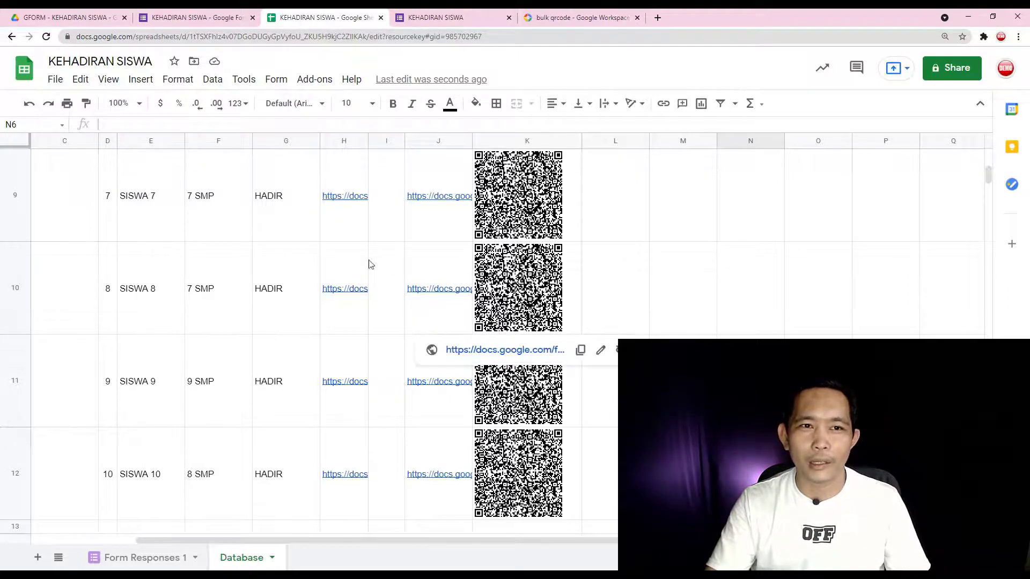
# - Switch to the KEHADIRAN SISWA form, preview it, and review its NAMA SISWA, KELAS and KETERANGAN questions
pyautogui.click(220, 16)
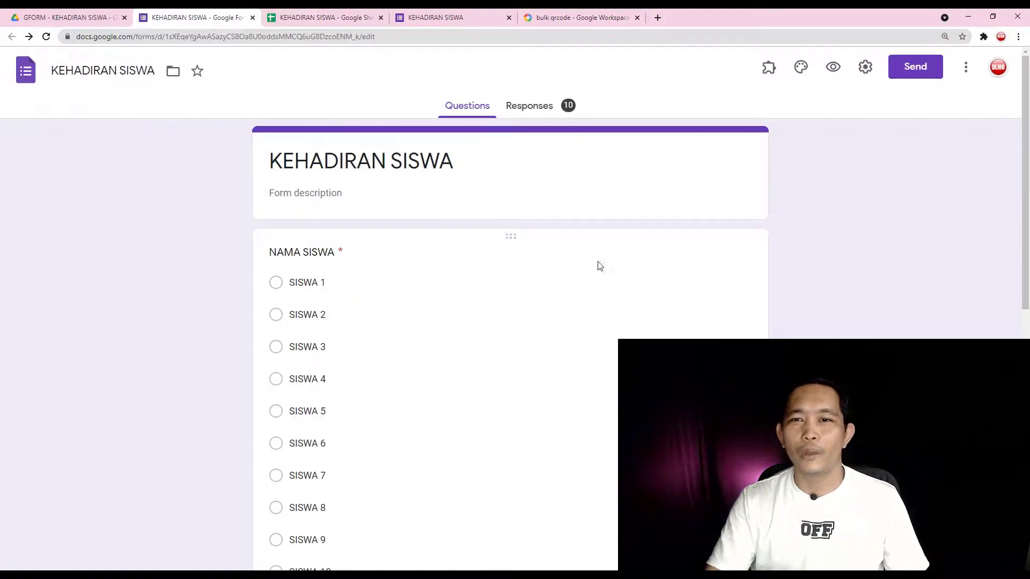
pyautogui.click(935, 60)
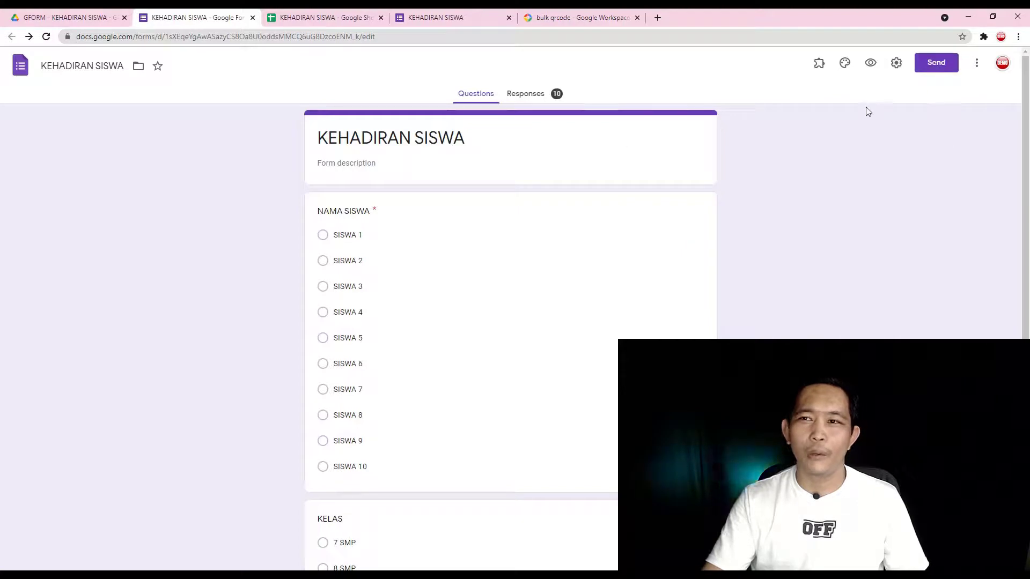
pyautogui.click(872, 63)
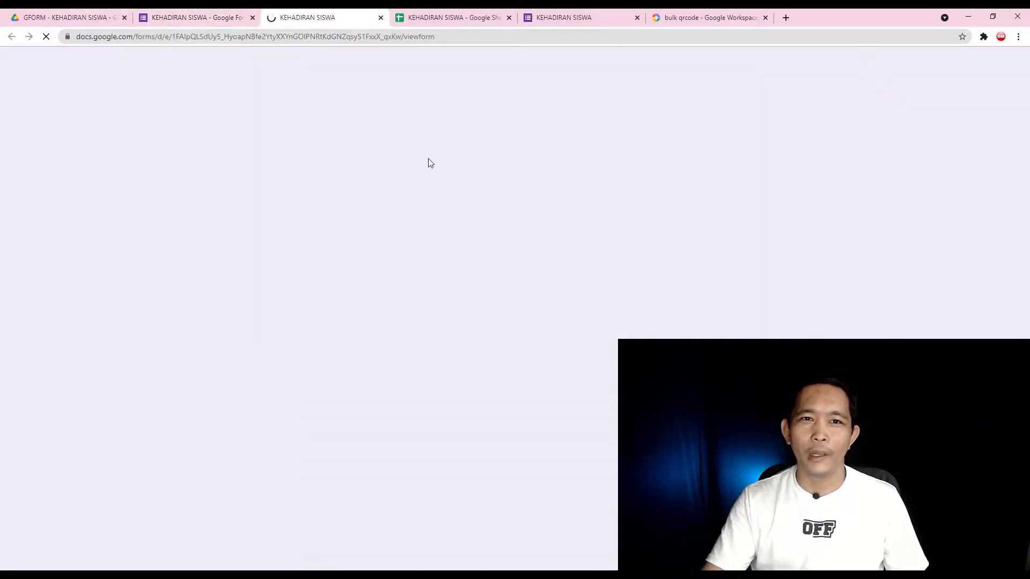
pyautogui.scroll(-3, 442, 210)
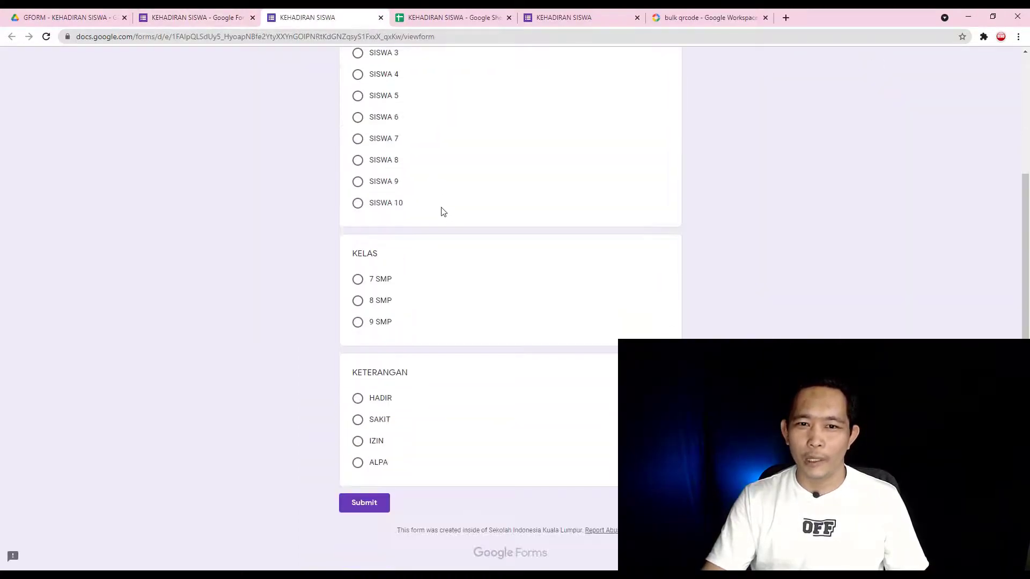
pyautogui.scroll(3, 441, 209)
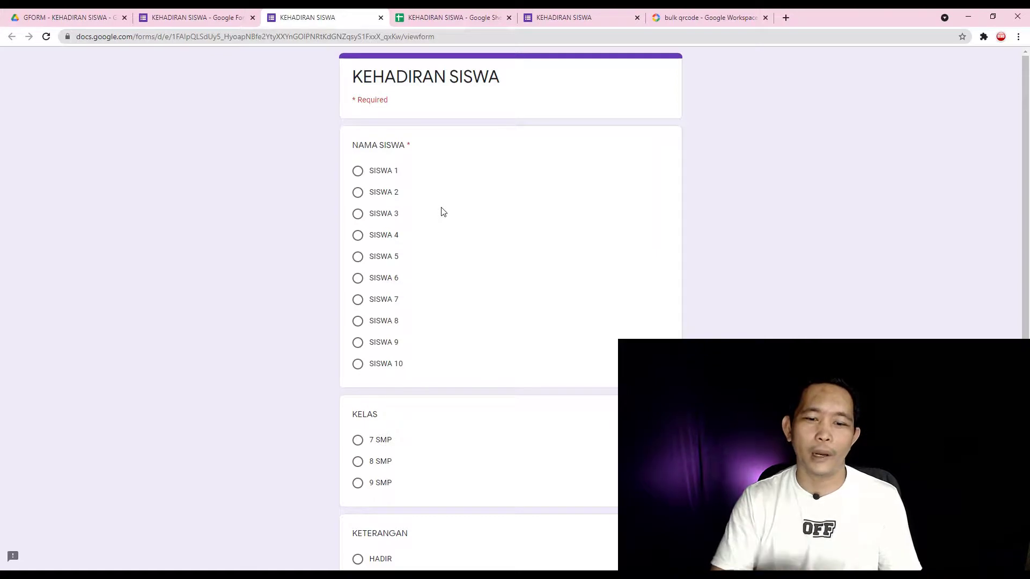
pyautogui.scroll(-3, 442, 211)
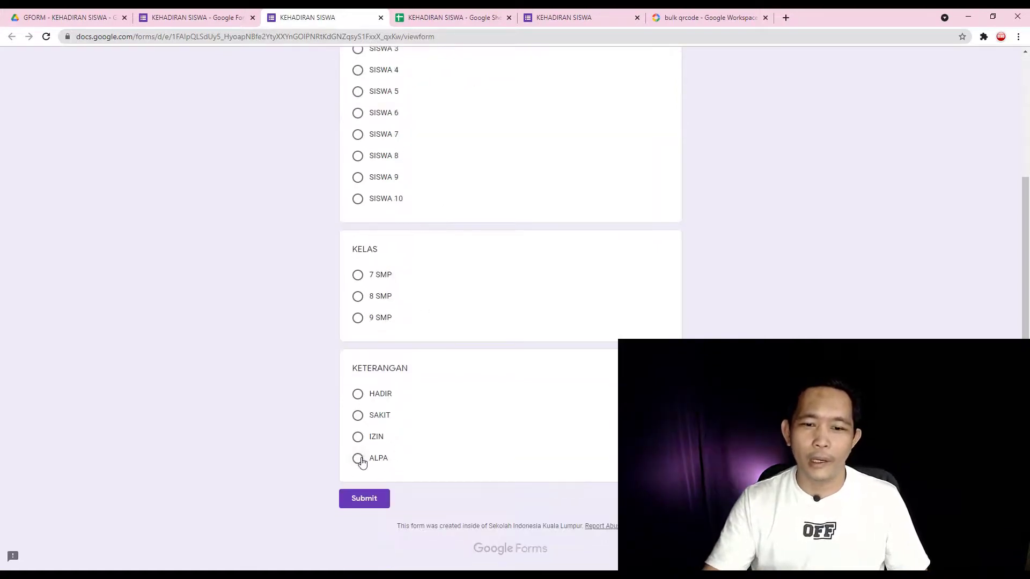